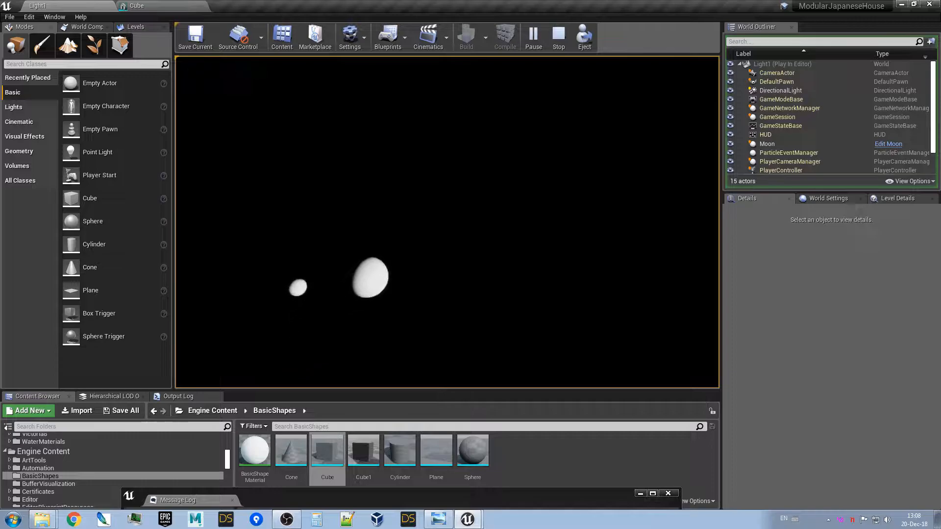
Attach the Moon actor to the large Sphere as its child
right_click_drag(545, 298, 471, 273)
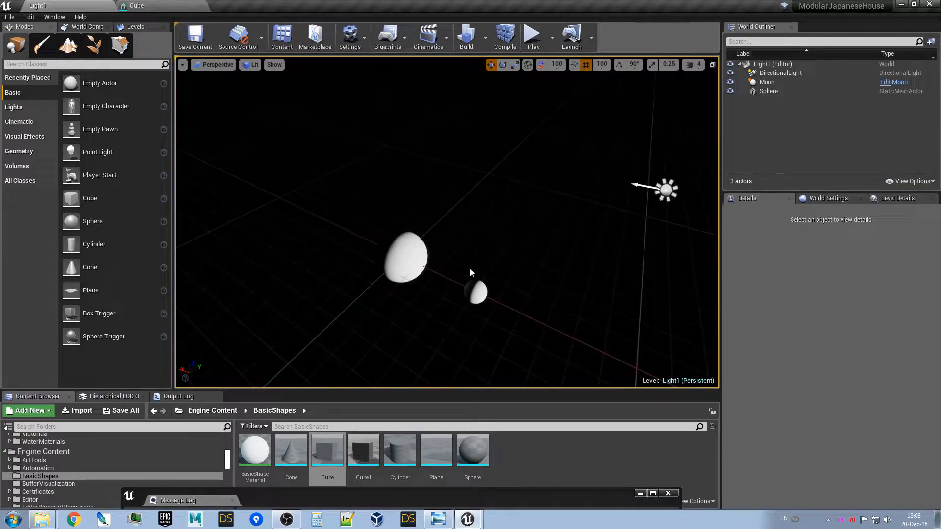
left_click(401, 254)
left_click(474, 291)
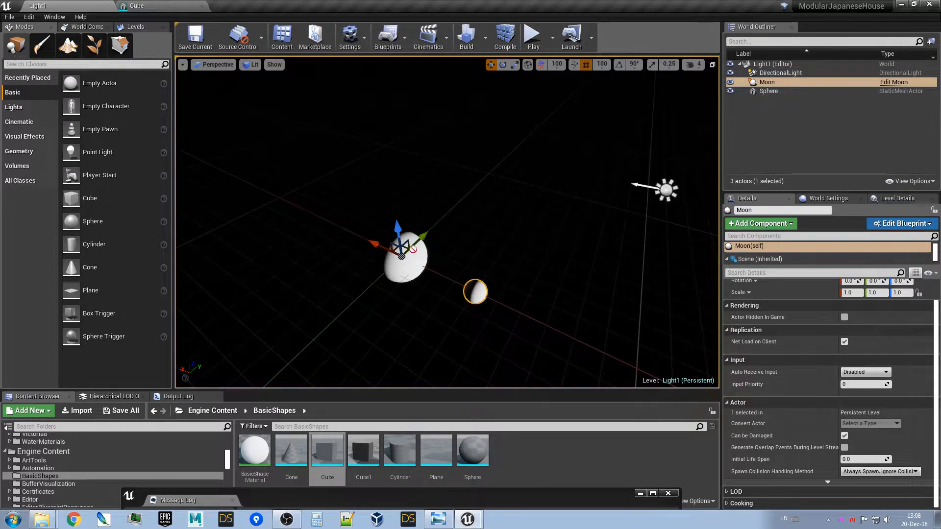
left_click(412, 267)
right_click_drag(504, 244, 499, 238)
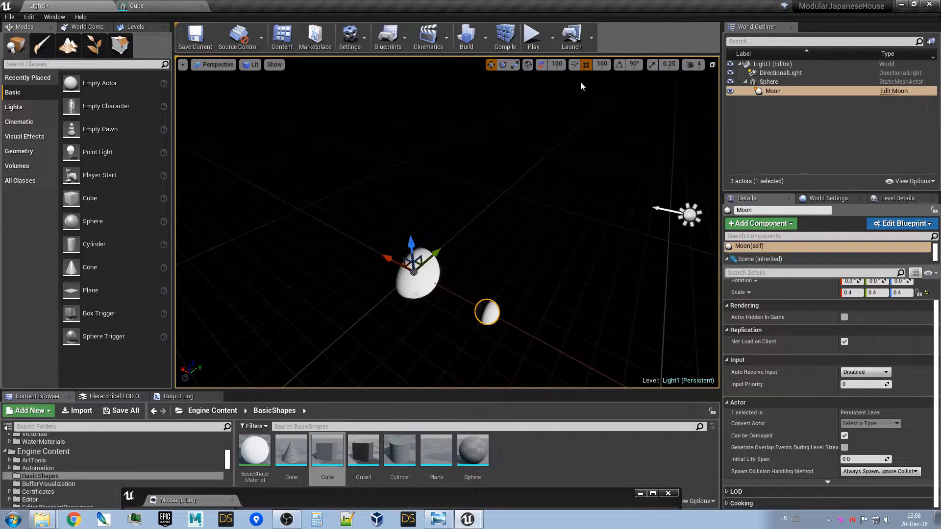
Raise the large sphere together with its attached Moon to a Z location of 400
mouse_move(410, 241)
left_mouse_down()
mouse_move(406, 223)
mouse_move(408, 239)
left_mouse_up()
left_click(420, 279)
left_click_drag(411, 244, 403, 161)
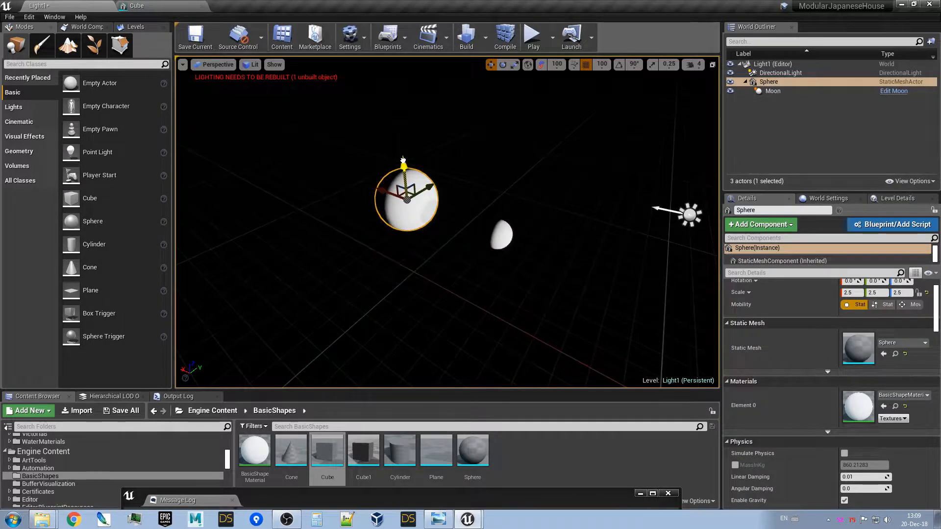
Place a cube at the world origin with its X and Y scale set to 10
left_click_drag(70, 203, 414, 275)
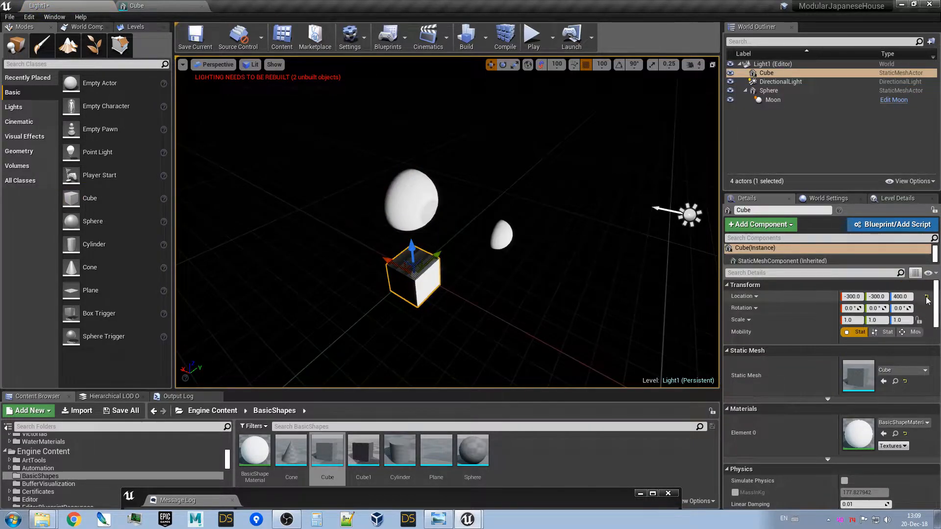
left_click(927, 297)
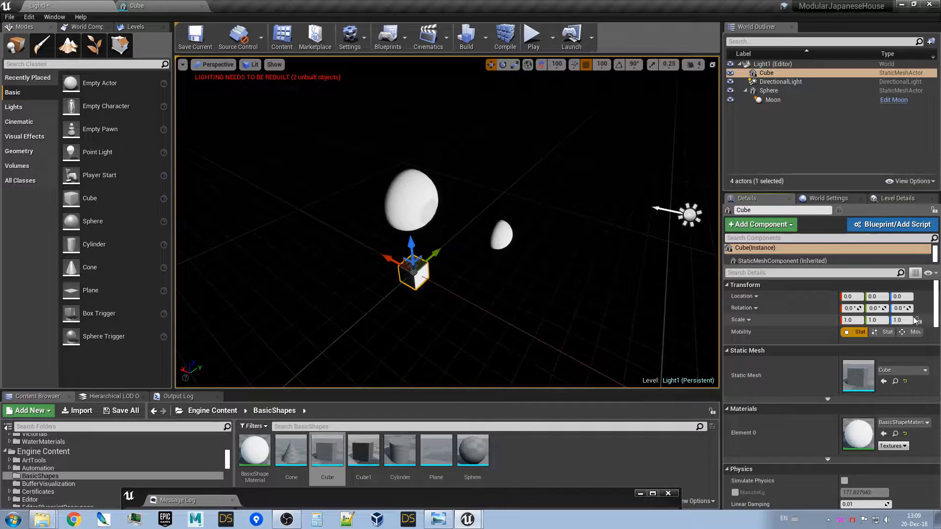
left_click(859, 320)
type("1")
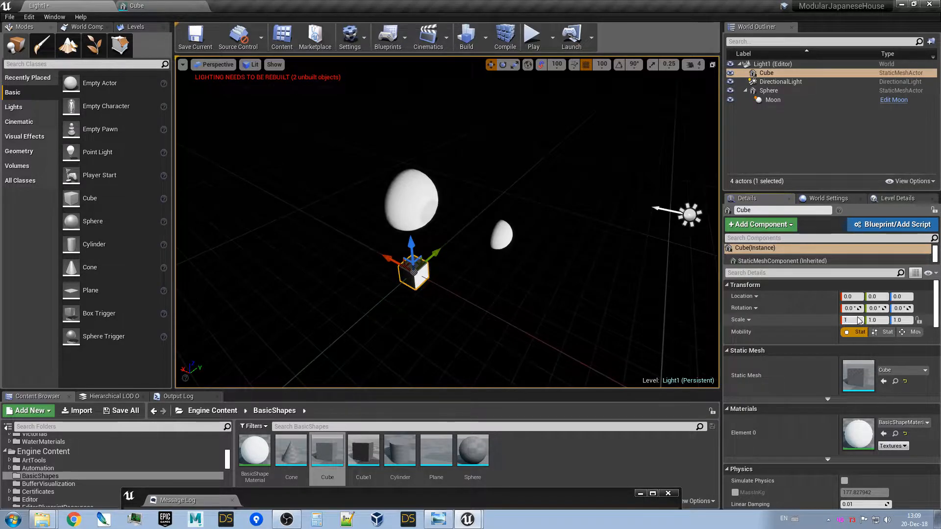
key("Tab")
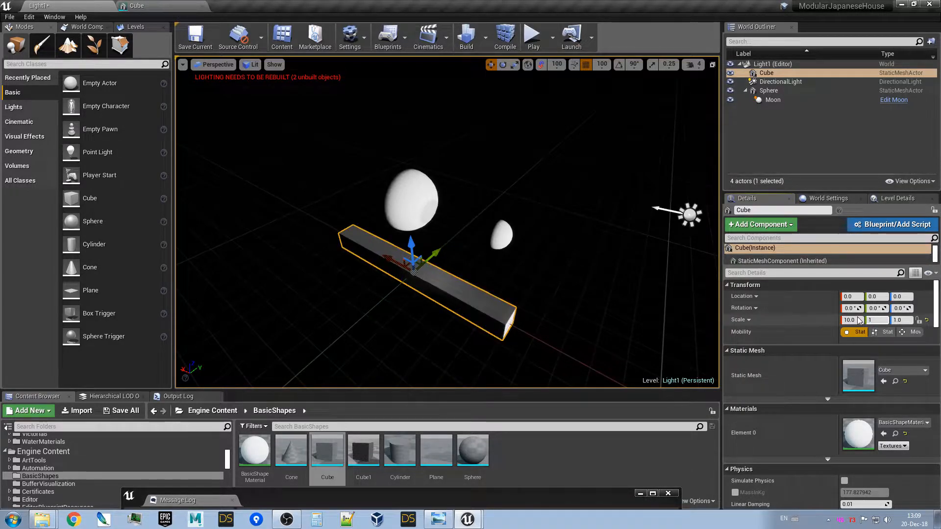
key("Tab")
right_click_drag(593, 265, 510, 282)
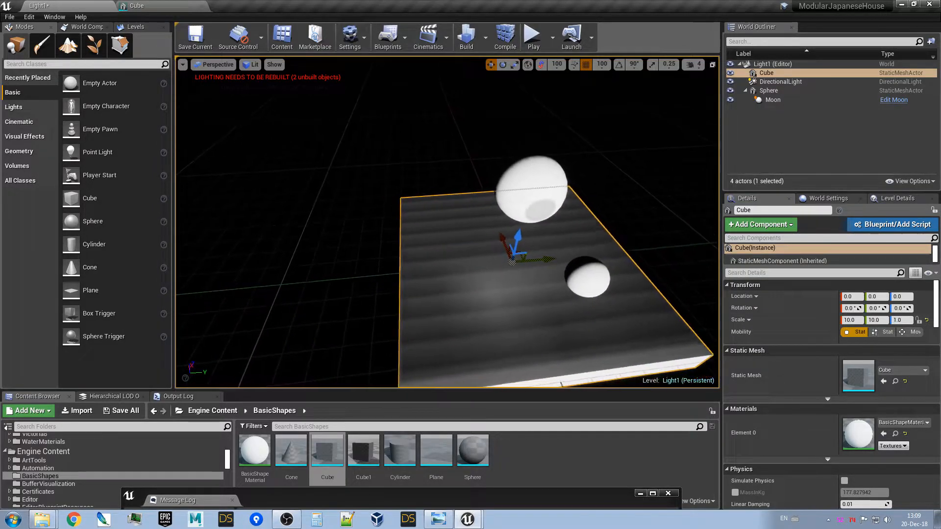
Set the cube's X and Y scale to 15
left_click(858, 321)
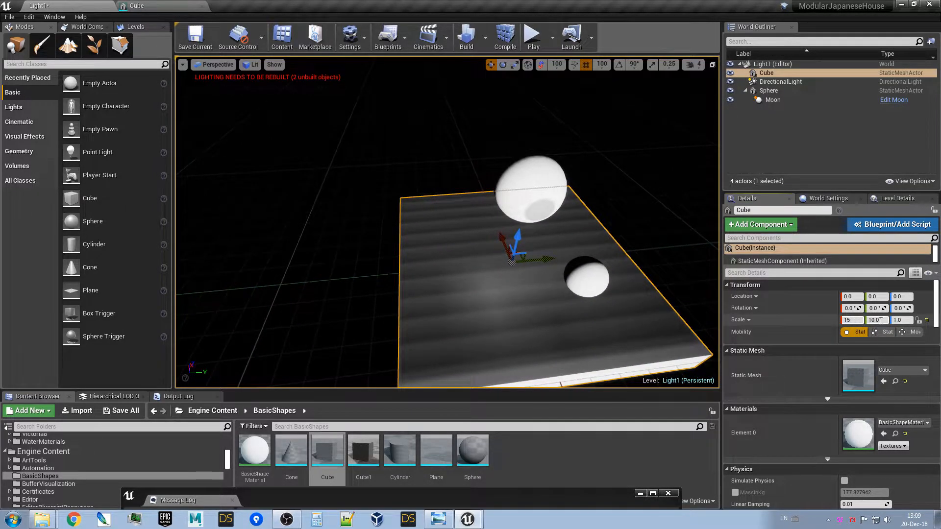
left_click(879, 321)
type("15")
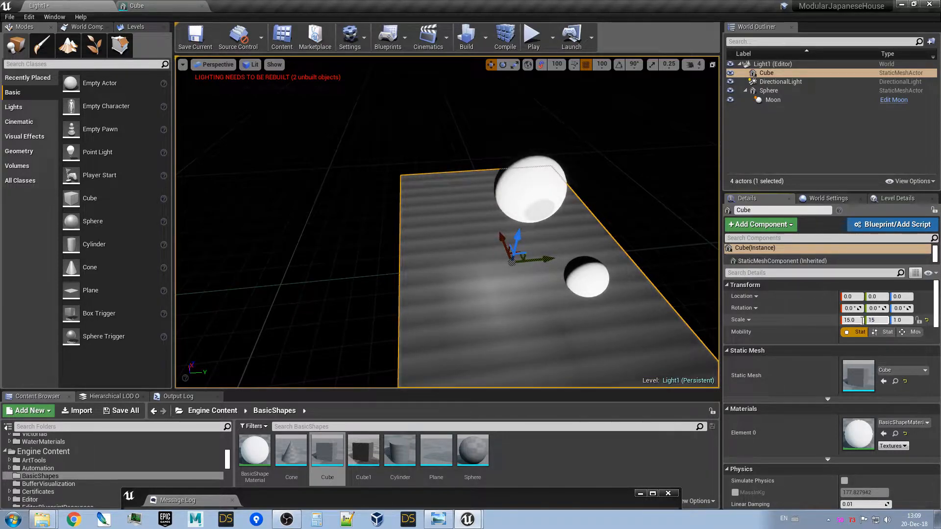
key("Return")
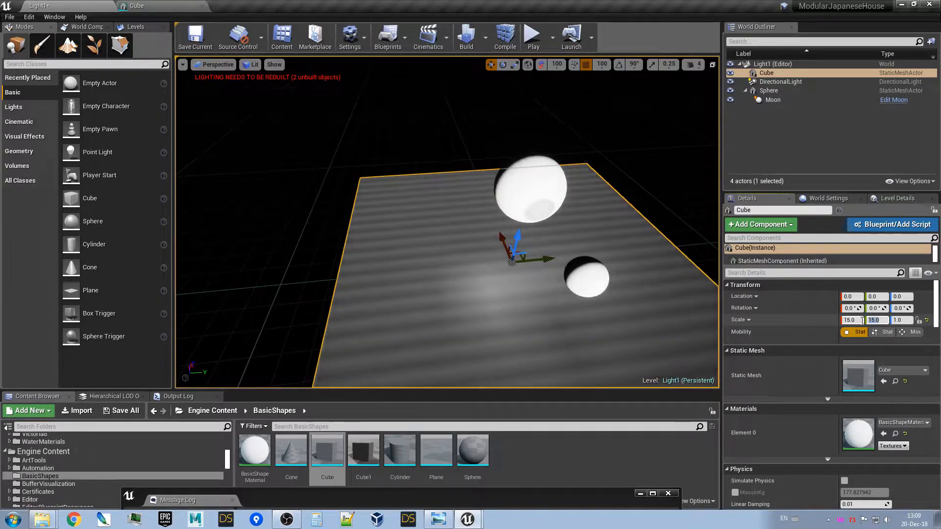
Rotate the large sphere about 85° around its Z axis so the attached Moon swings around it
key("s")
mouse_move(526, 183)
right_mouse_down()
mouse_move(520, 194)
mouse_move(526, 184)
right_mouse_up()
left_click(526, 184)
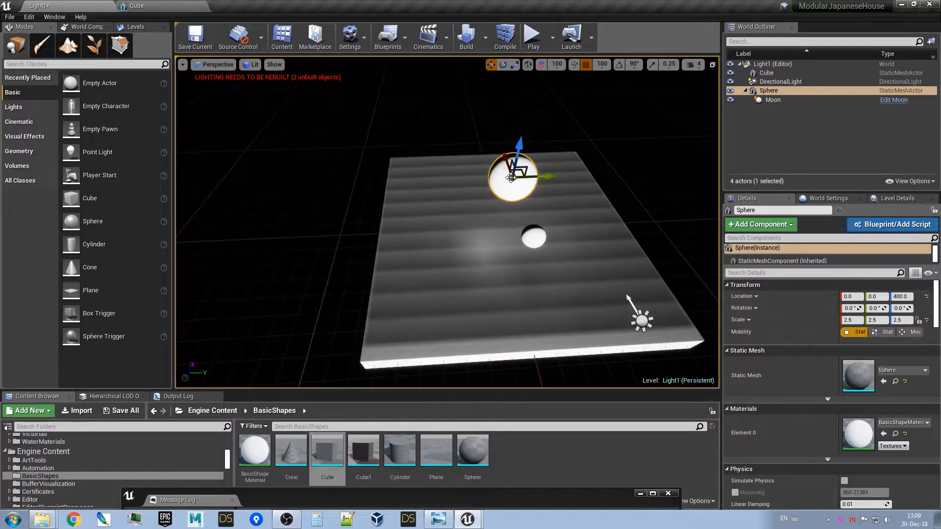
key("e")
left_click_drag(519, 143, 569, 173)
key("w")
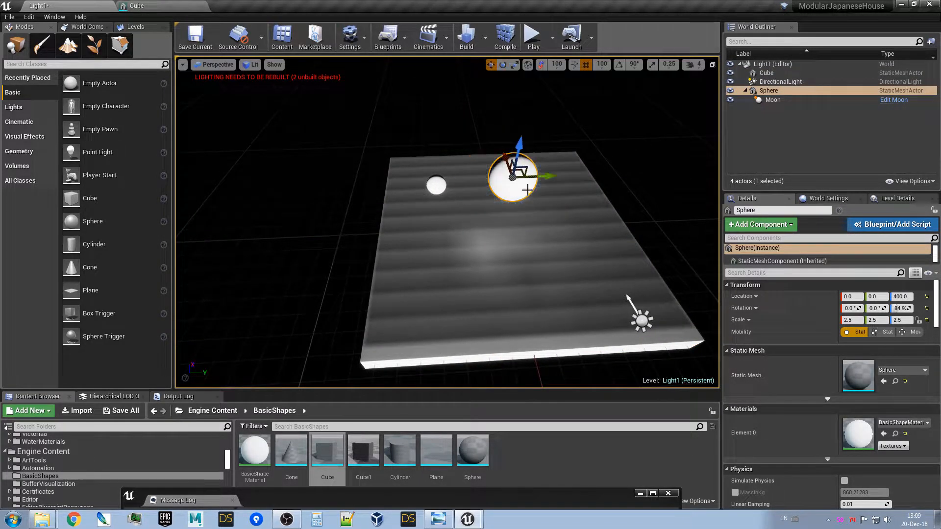
Move the large sphere to X -500, Y 0, Z 300, toward one edge of the platform
key("d")
right_click_drag(544, 154, 470, 160)
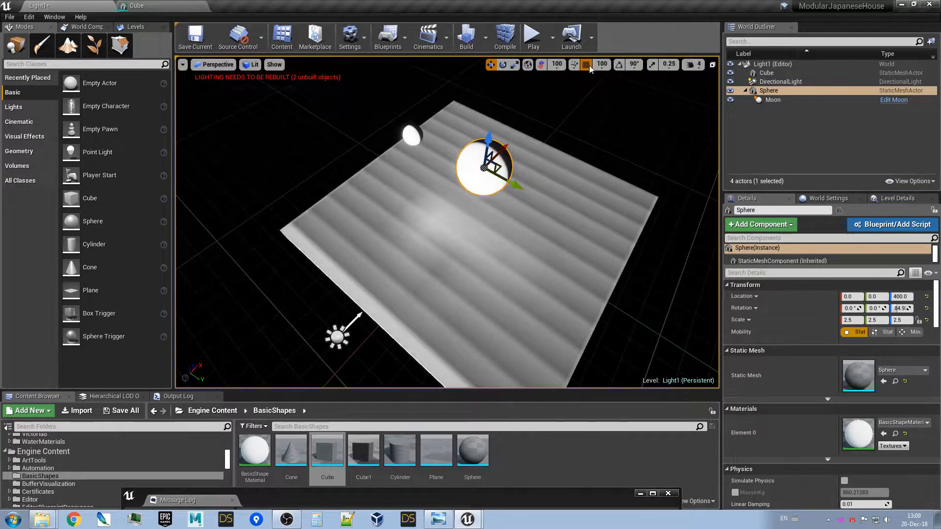
left_click_drag(496, 156, 504, 214)
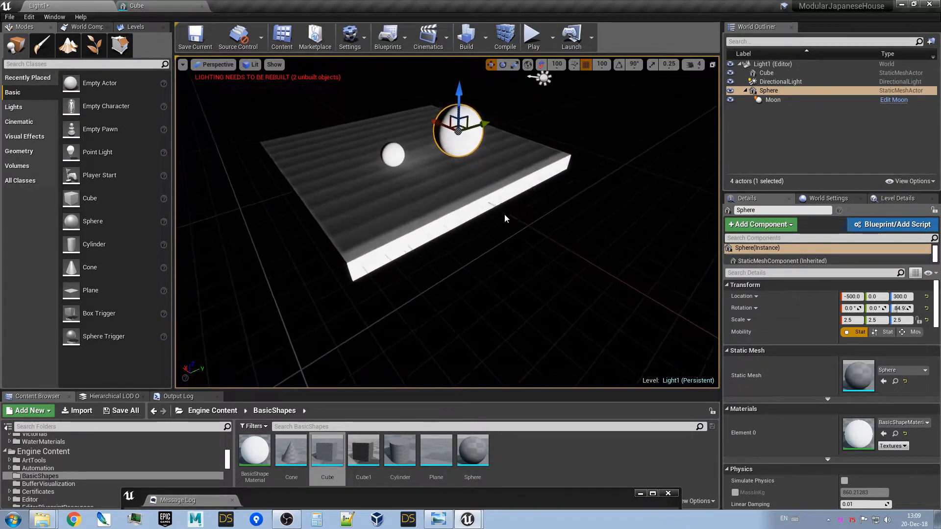
Reposition the directional light to about X -847, Y 128, Z 574 and tilt it about 35° down toward the platform
left_click(543, 78)
left_click_drag(544, 99, 458, 154, "alt")
key("e")
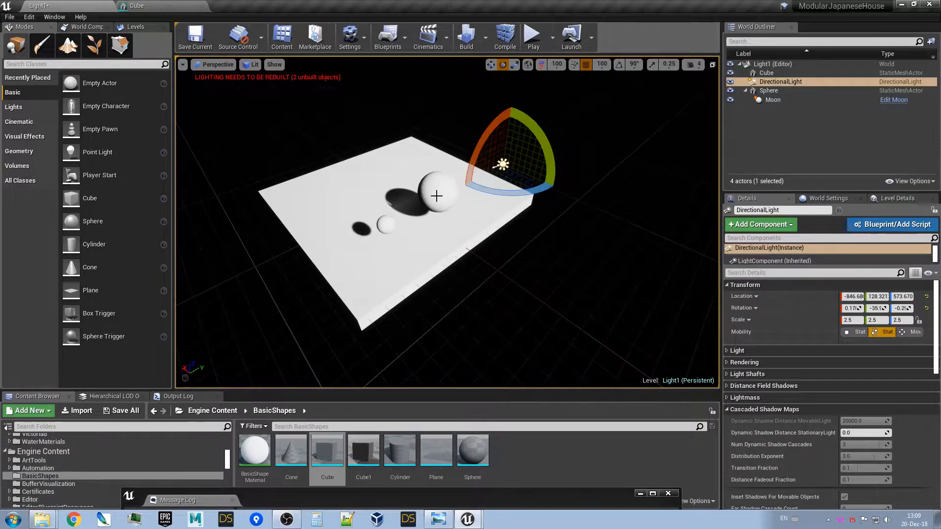
Move the large sphere to X -600, Y -100, keeping its height at 300
left_click(438, 196)
key("w")
right_click_drag(471, 201, 355, 201)
key("d")
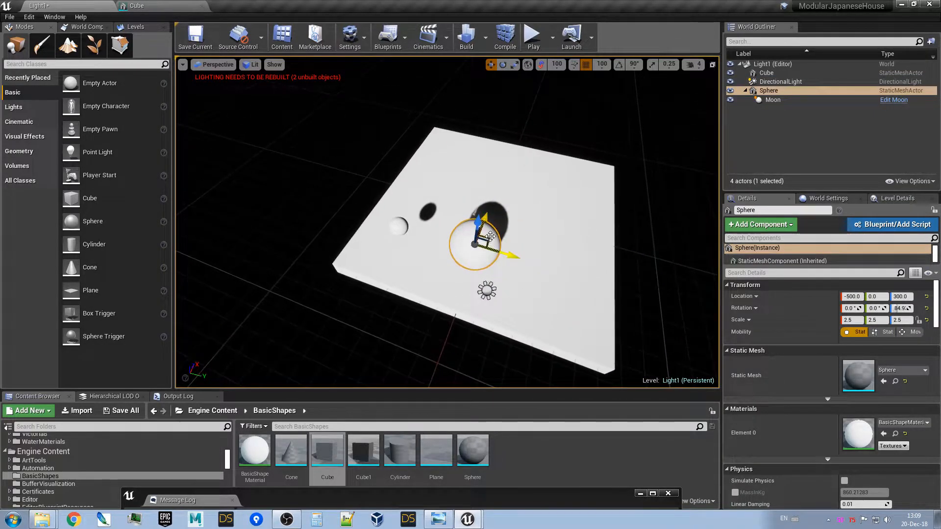
left_click_drag(490, 238, 473, 243)
key("a")
right_click_drag(527, 239, 601, 238)
key("w")
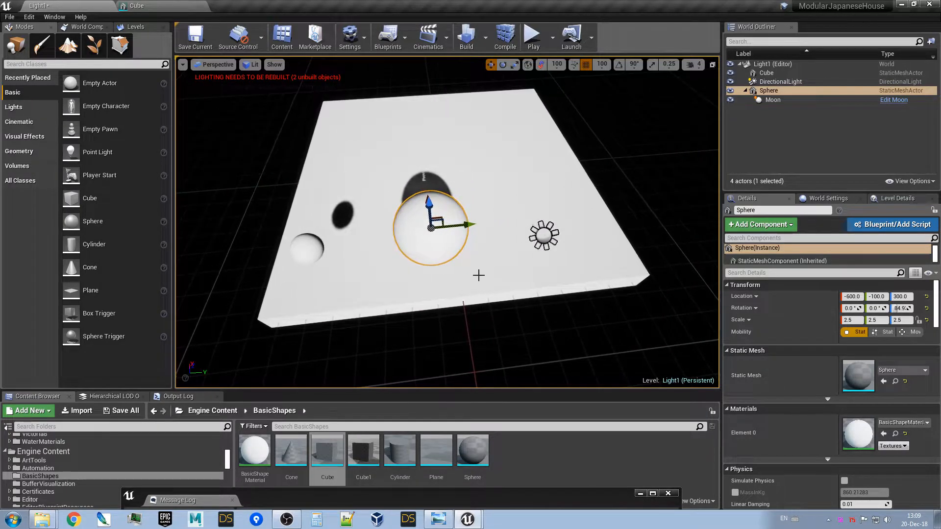
Duplicate the large sphere along the Y axis to Y 300
scroll(479, 273, "down", 3)
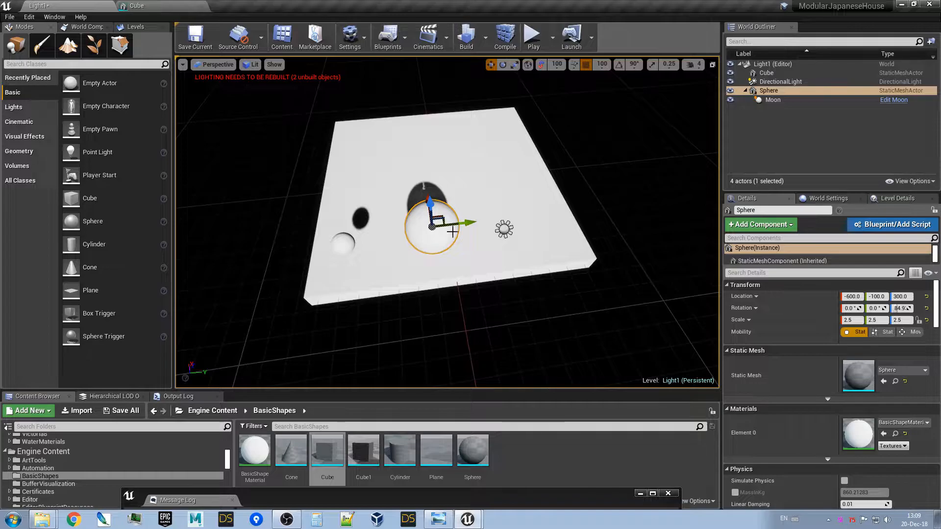
right_click_drag(450, 246, 456, 240)
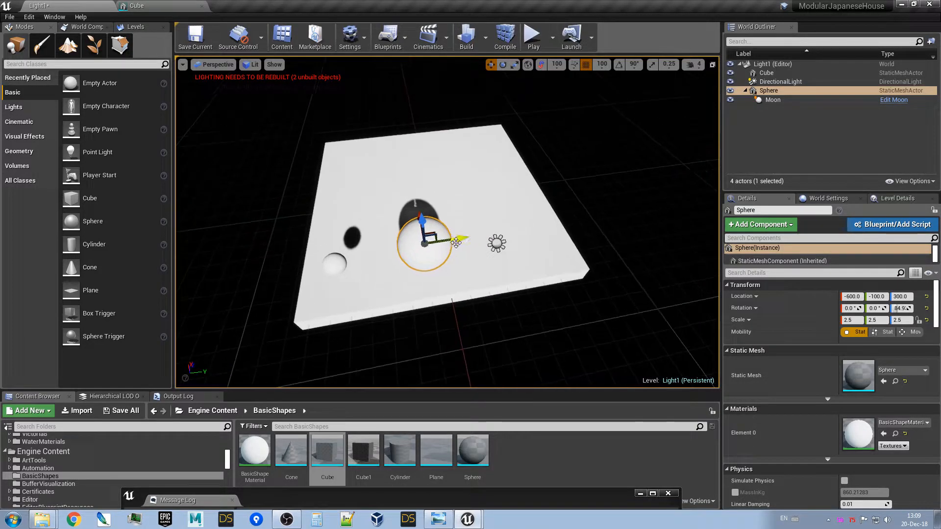
left_click_drag(468, 228, 548, 226, "alt")
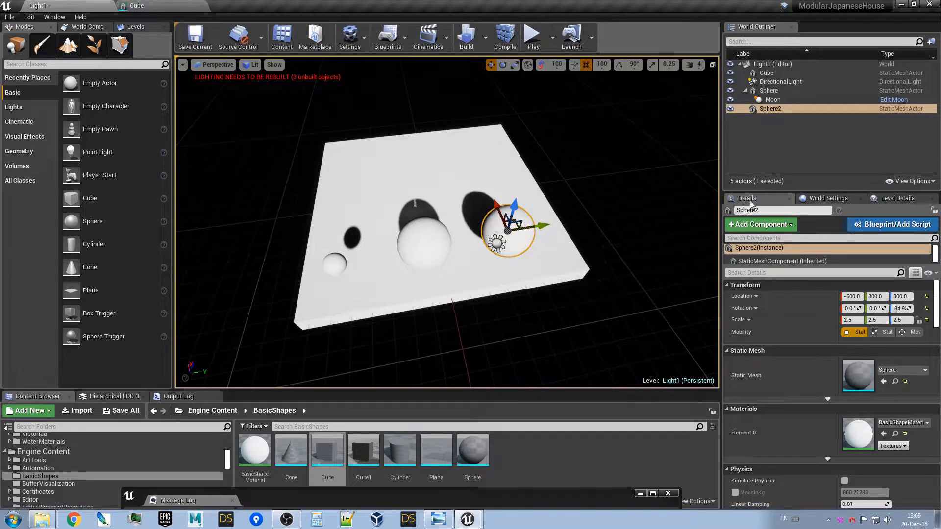
Set the duplicated sphere's scale to 1.5 on all three axes
left_click(859, 319)
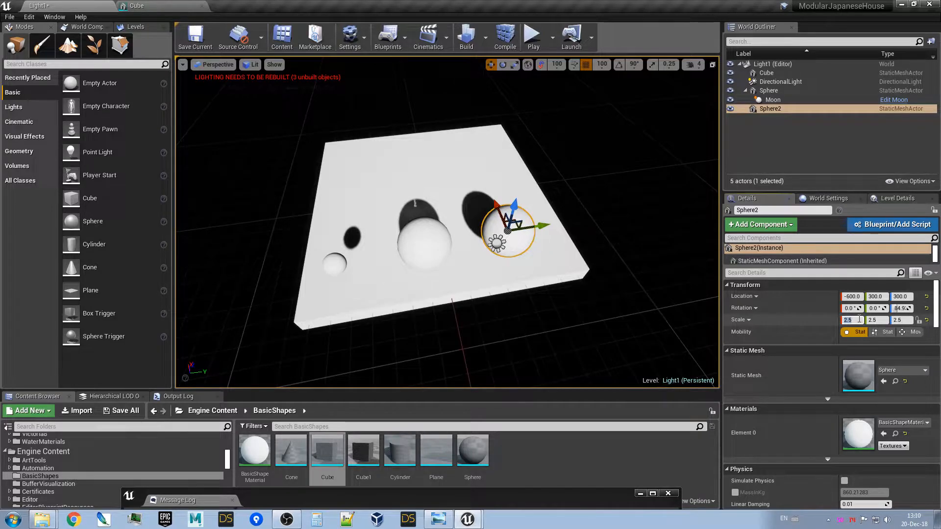
type("1")
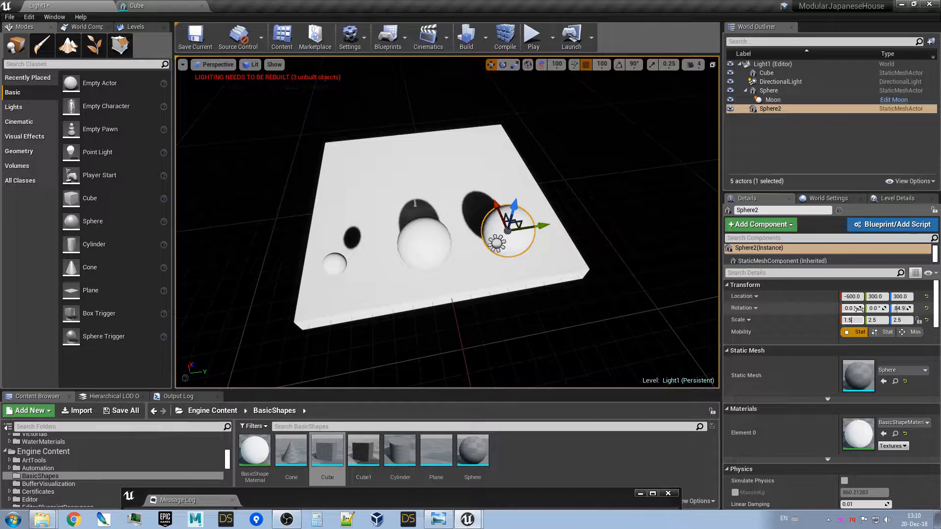
left_click(881, 321)
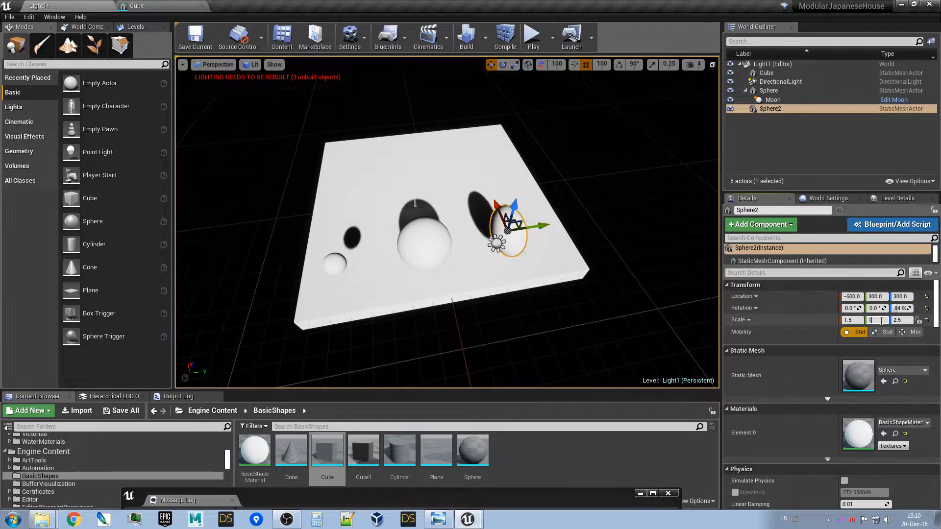
key("Tab")
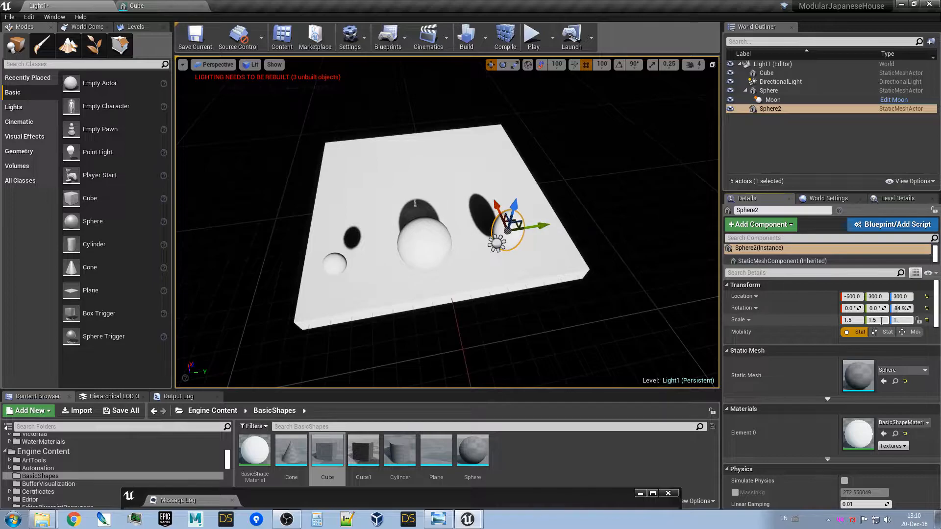
type("1.5")
key("Return")
Reset the duplicated sphere's scale to its default
left_click(852, 321)
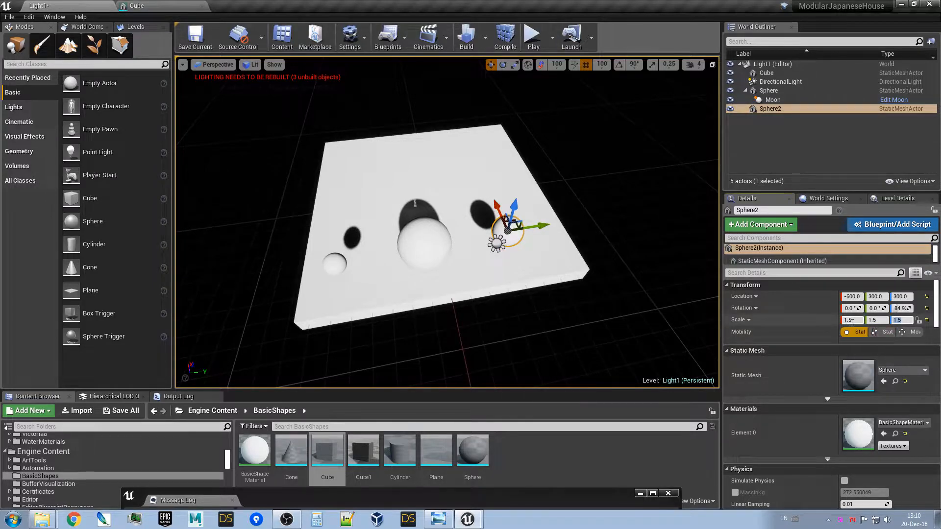
left_click(926, 320)
Duplicate the large sphere and its smaller copy together to X 0, and set the new pair's mobility to Movable
right_click_drag(475, 250, 551, 249)
left_click(477, 252)
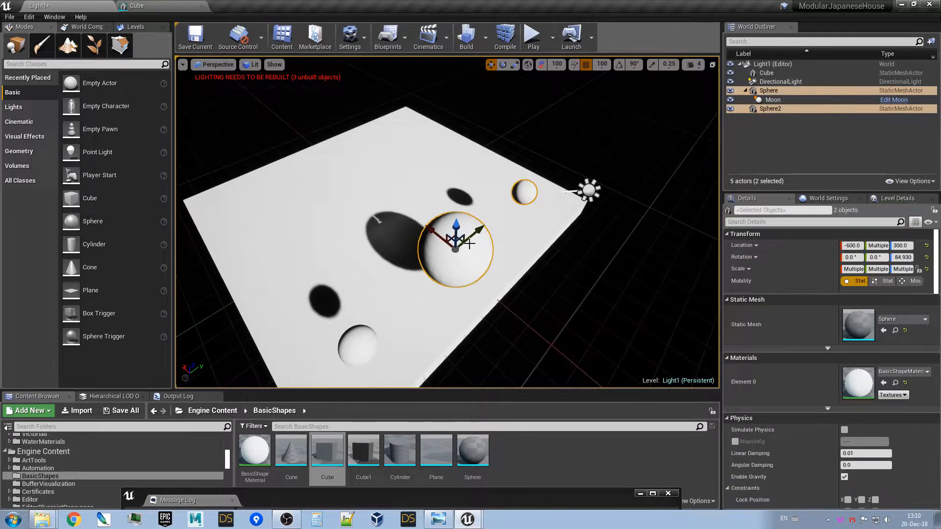
left_click_drag(441, 238, 343, 169, "alt")
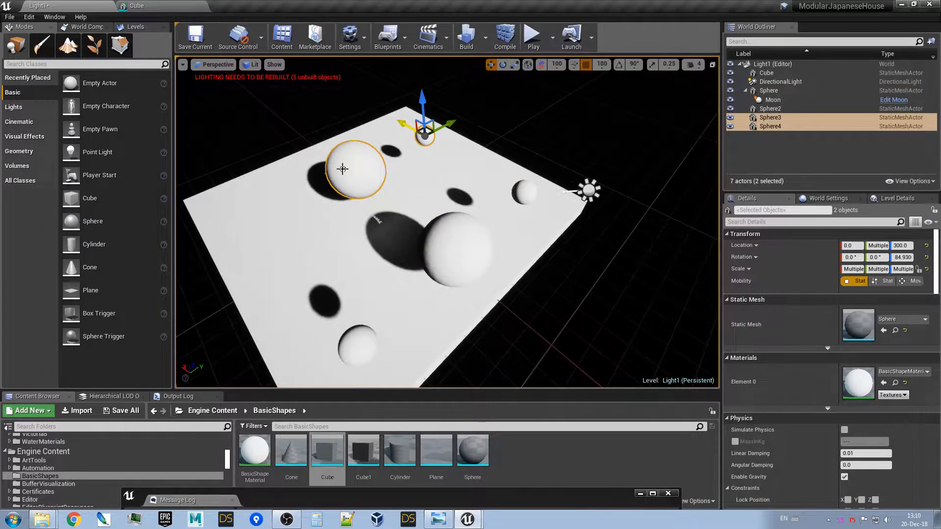
left_click(911, 281)
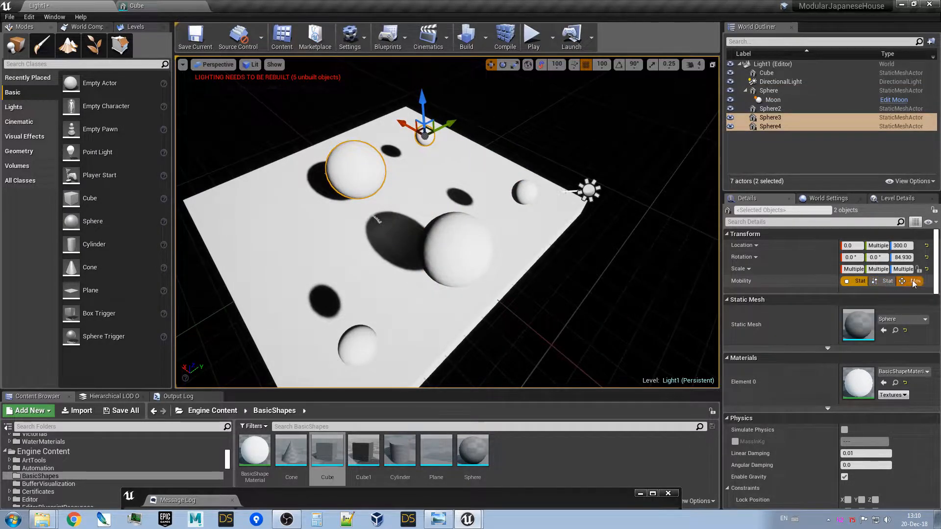
Set the directional light's mobility to Static
right_click_drag(554, 245, 584, 196)
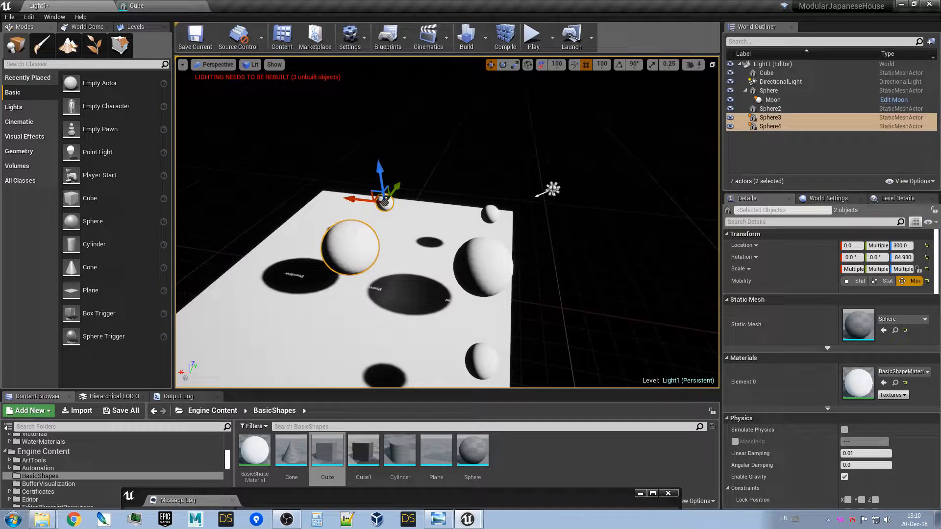
left_click(552, 189)
key("f")
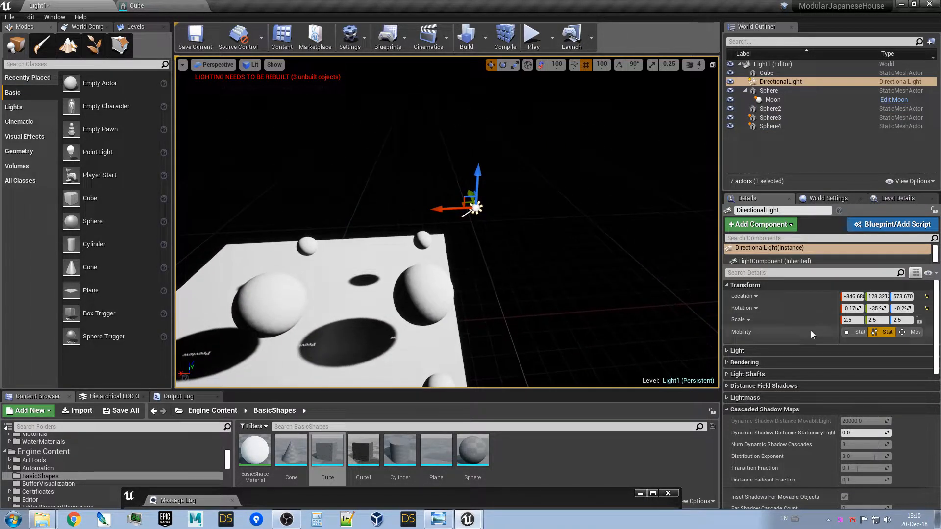
left_click(857, 331)
left_click_drag(554, 283, 553, 283)
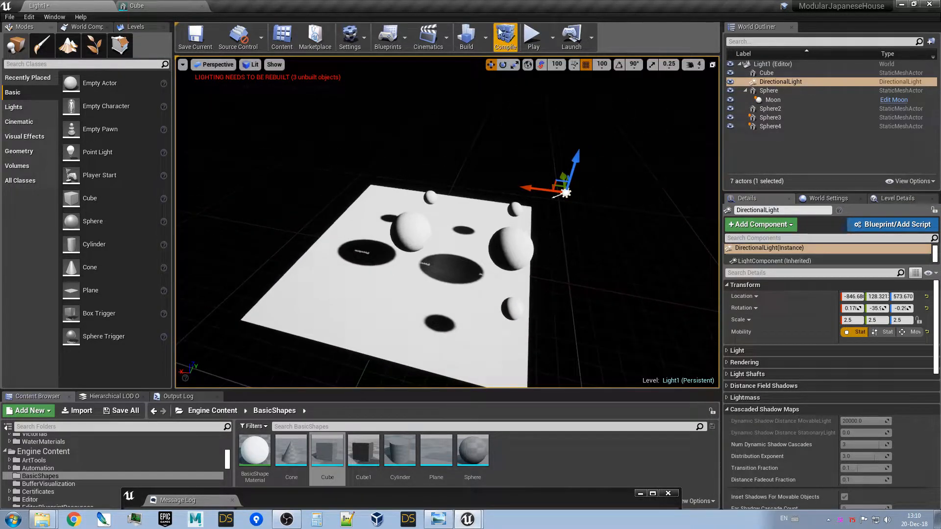
Build the level's lighting and view the baked shadows on the platform
left_click(467, 39)
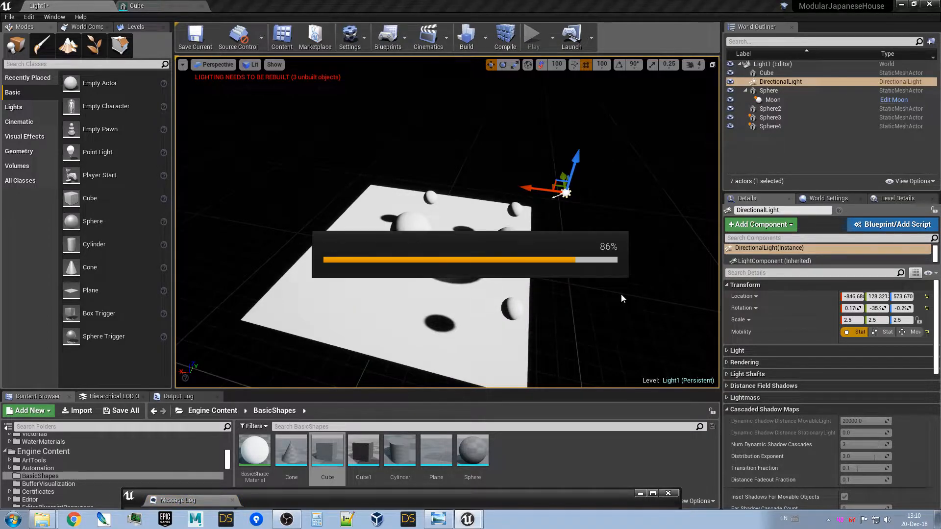
right_click_drag(622, 293, 429, 234)
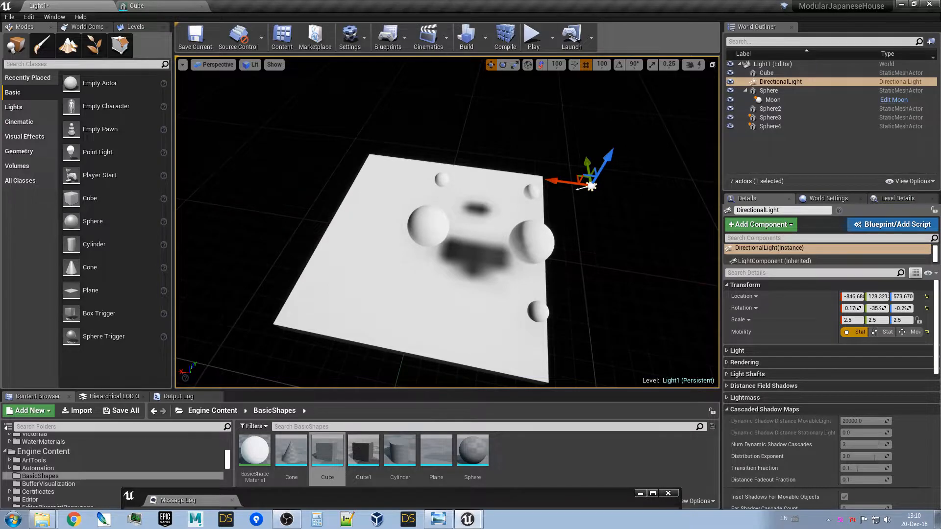
Select the small and large spheres in turn and examine their shading and the baked shadows on the platform from several angles
left_click(442, 179)
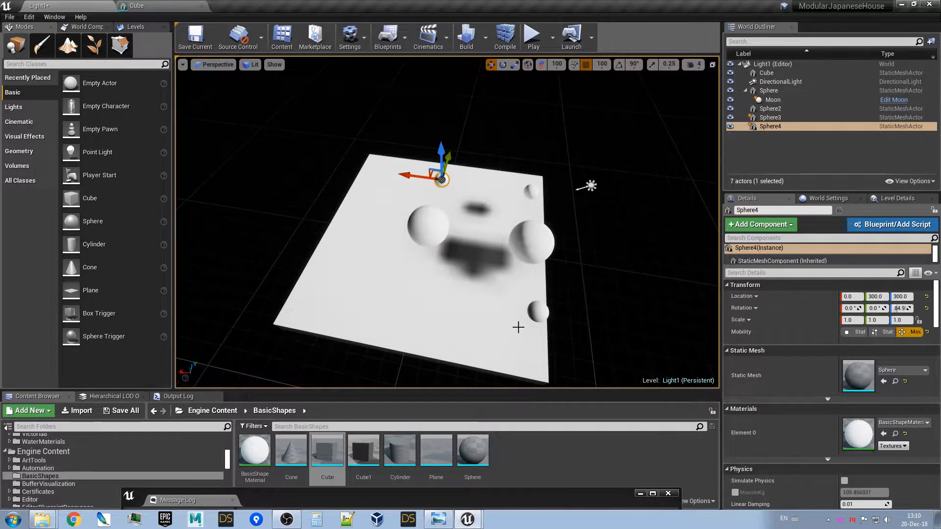
left_click(541, 309)
right_click_drag(542, 310, 568, 298)
left_click(525, 221)
mouse_move(525, 221)
right_mouse_down()
mouse_move(491, 211)
mouse_move(509, 222)
right_mouse_up()
left_click_drag(509, 223, 573, 219, "alt")
left_click_drag(390, 184, 396, 184, "alt")
mouse_move(349, 201)
right_mouse_down()
mouse_move(347, 186)
mouse_move(358, 191)
right_mouse_up()
left_click_drag(338, 241, 367, 233, "alt")
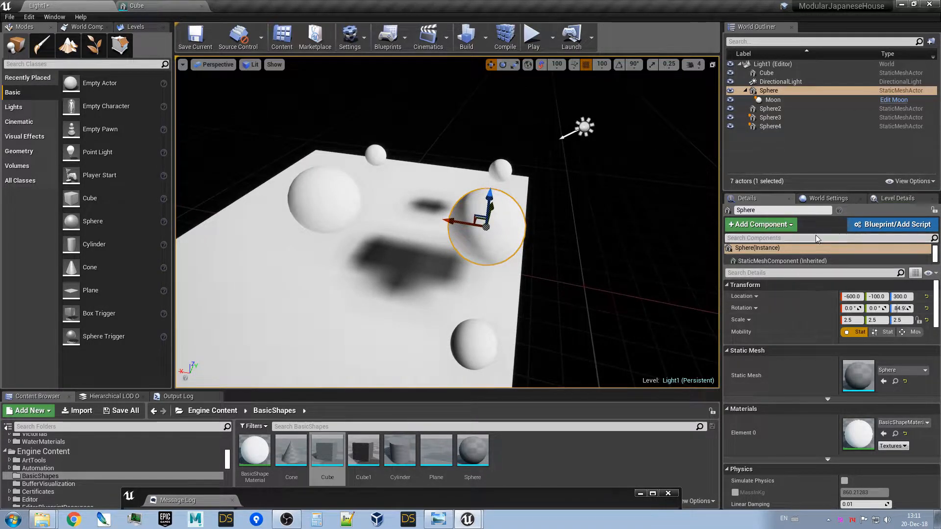
Open the LQ_Lightmap_0_1 texture from the Lightmass lightmaps in the world settings and move its window aside from the settings
left_click(828, 198)
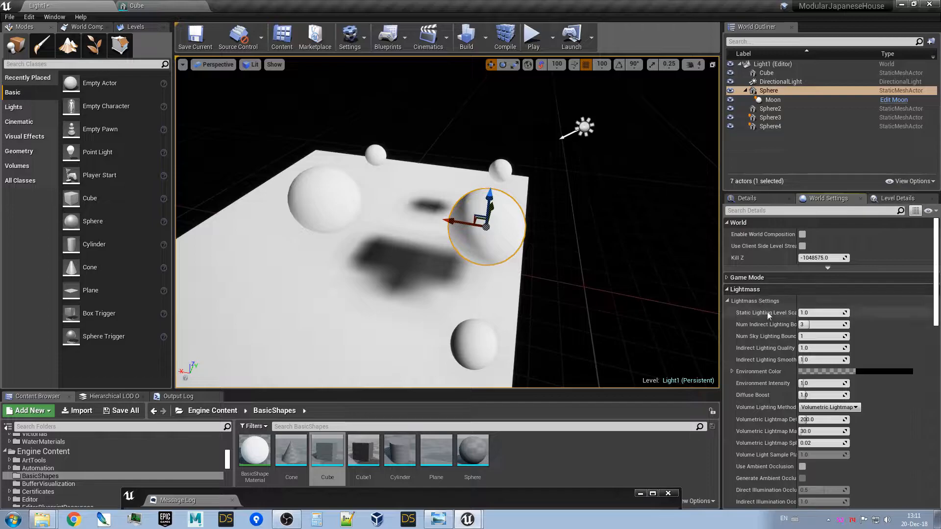
scroll(764, 309, "down", 10)
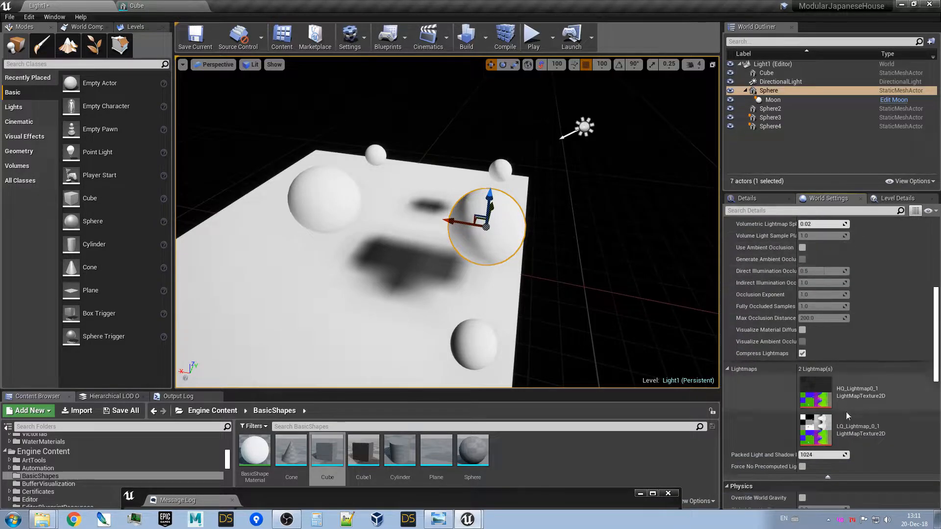
scroll(843, 407, "down", 1)
double_click(815, 414)
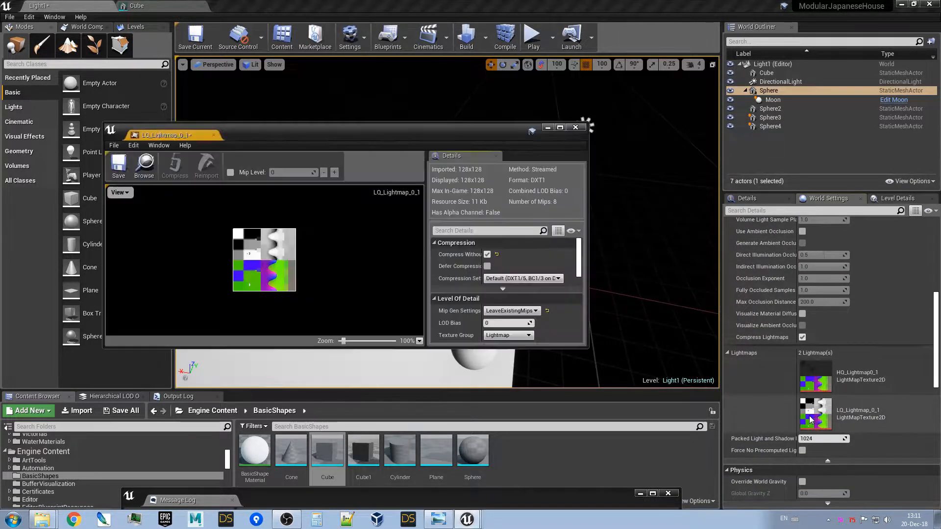
left_click_drag(267, 131, 687, 89)
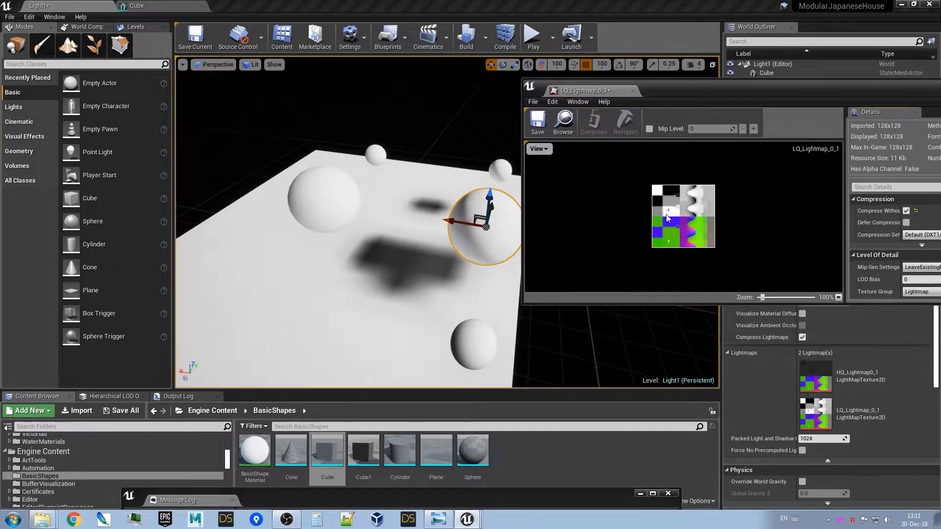
Examine the baked shadow patches in the LQ_Lightmap_0_1 texture up close and dock its editor in the main window
scroll(665, 220, "up", 5)
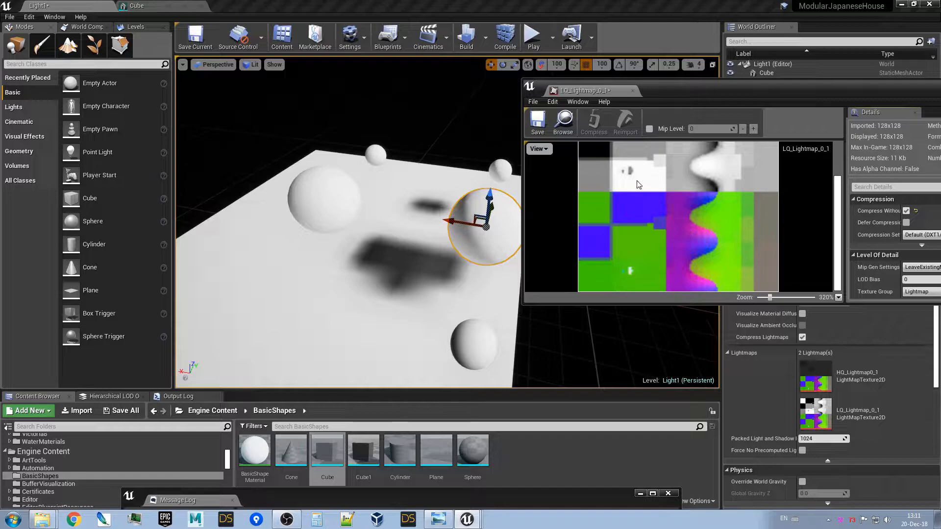
scroll(637, 185, "down", 1)
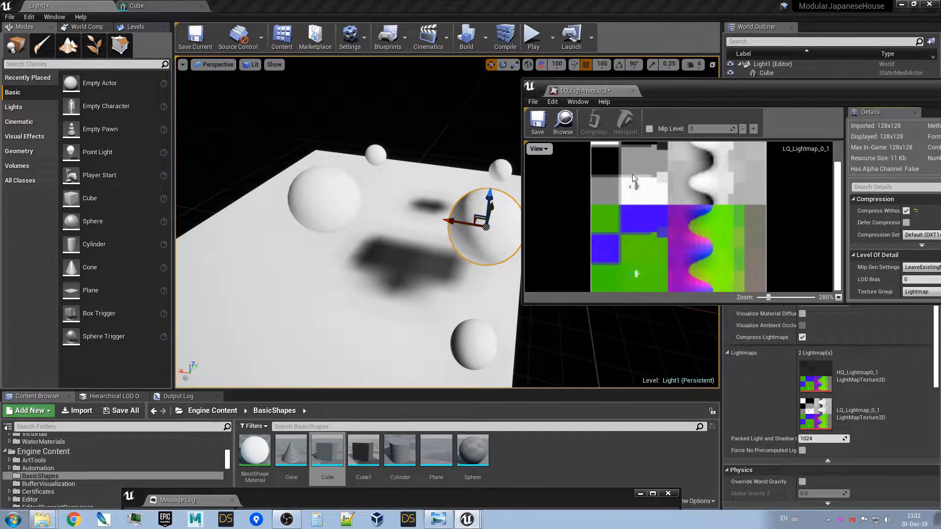
scroll(633, 196, "up", 2)
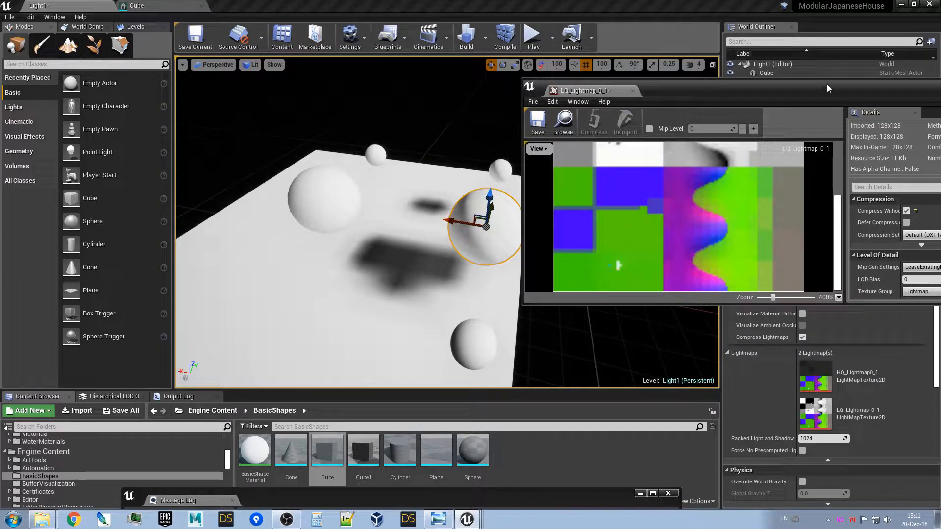
left_click_drag(824, 90, 824, 176)
scroll(714, 269, "up", 1)
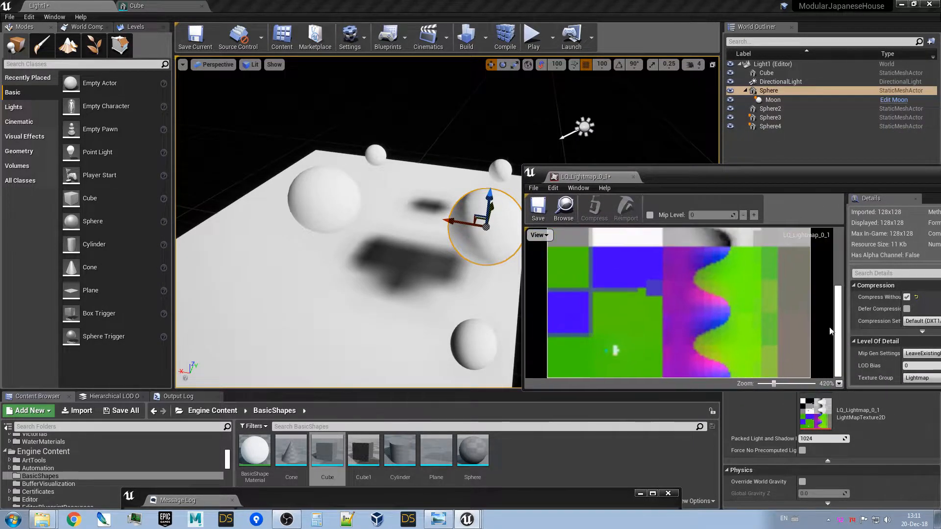
left_click_drag(839, 325, 838, 268)
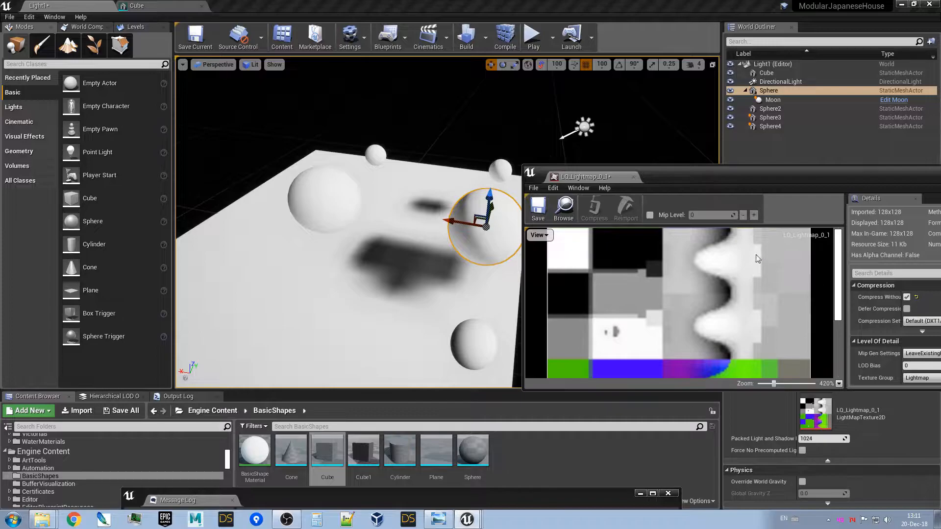
left_click_drag(614, 178, 520, 5)
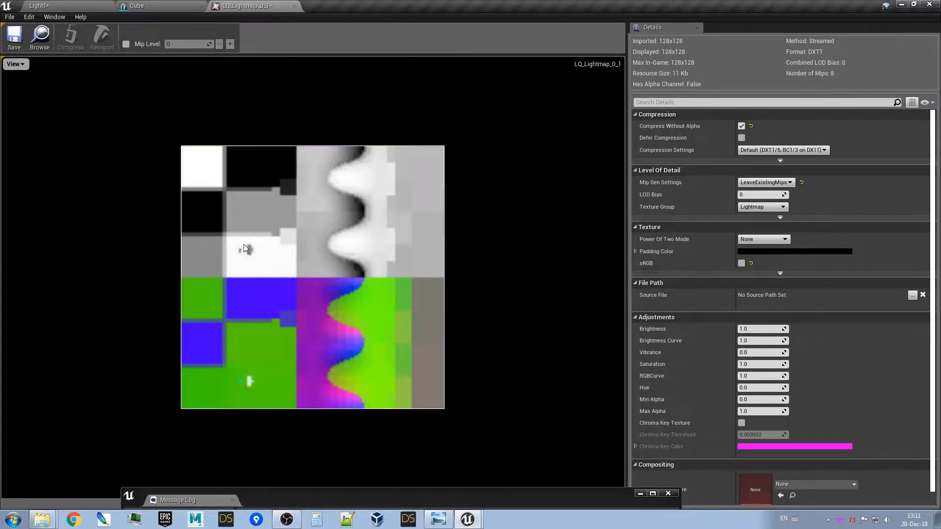
scroll(241, 254, "up", 2)
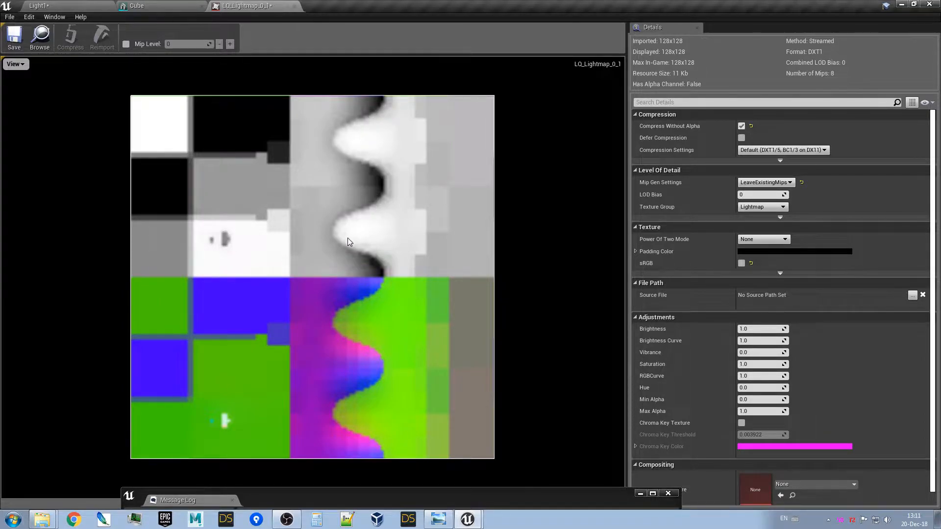
Return to the level, view the platform's shadows, and open the platform's cube mesh in the mesh editor
left_click(160, 6)
left_click(96, 5)
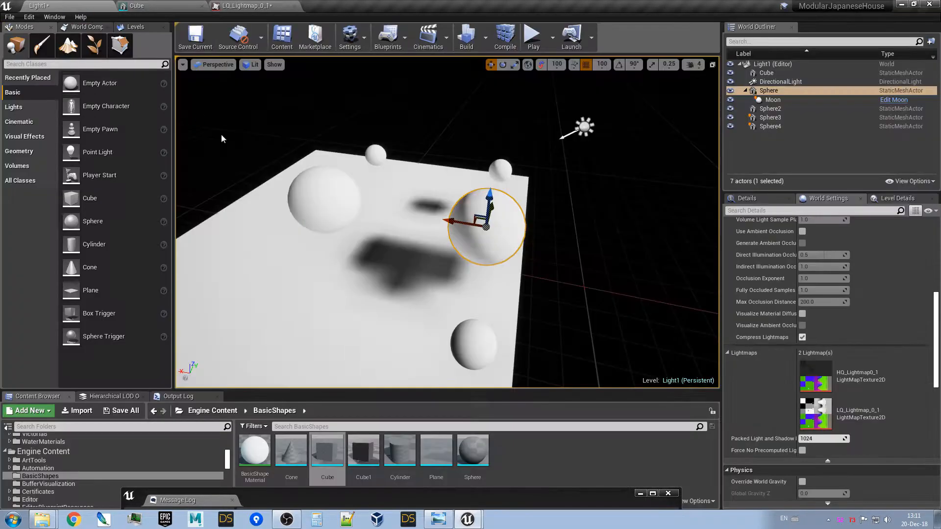
right_click_drag(447, 223, 534, 220)
mouse_move(405, 200)
right_mouse_down()
mouse_move(375, 206)
mouse_move(406, 199)
right_mouse_up()
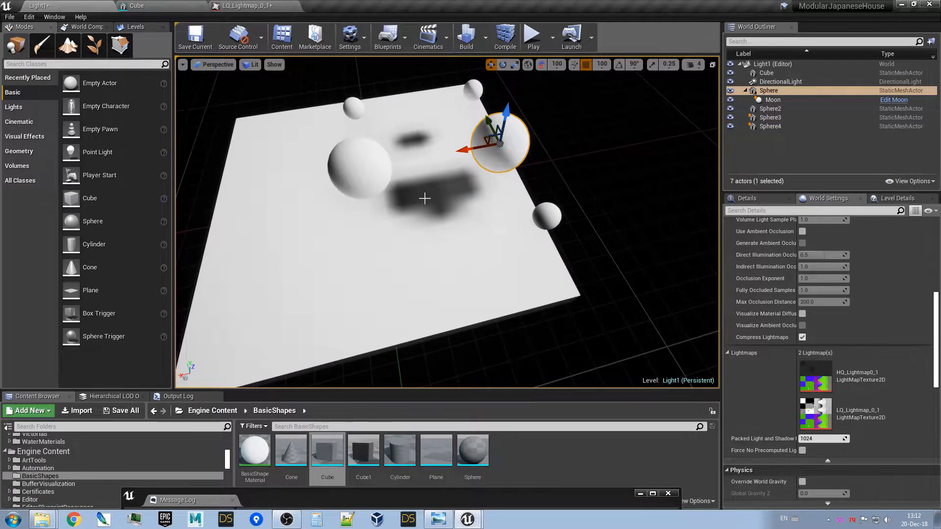
left_click(360, 260)
key("ctrl+e")
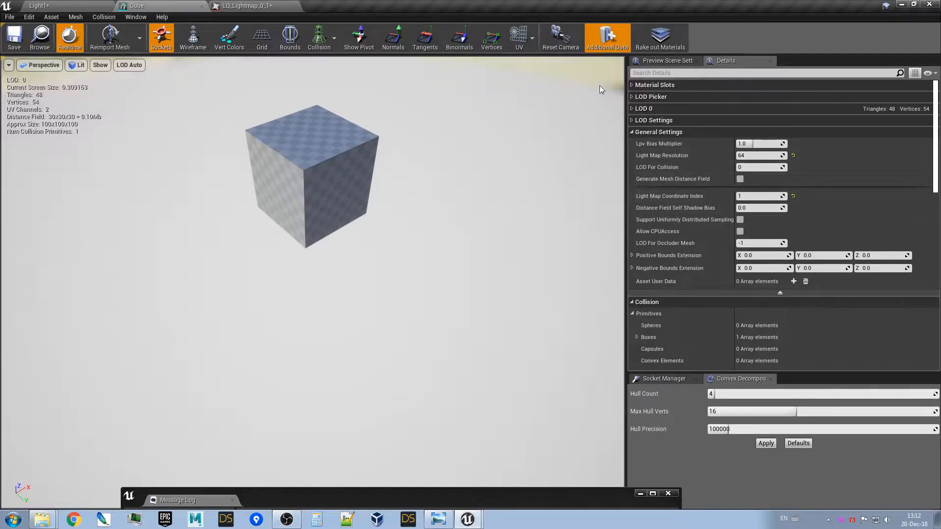
Display UV Channel 1 of the cube mesh to inspect its lightmap layout
left_click(533, 39)
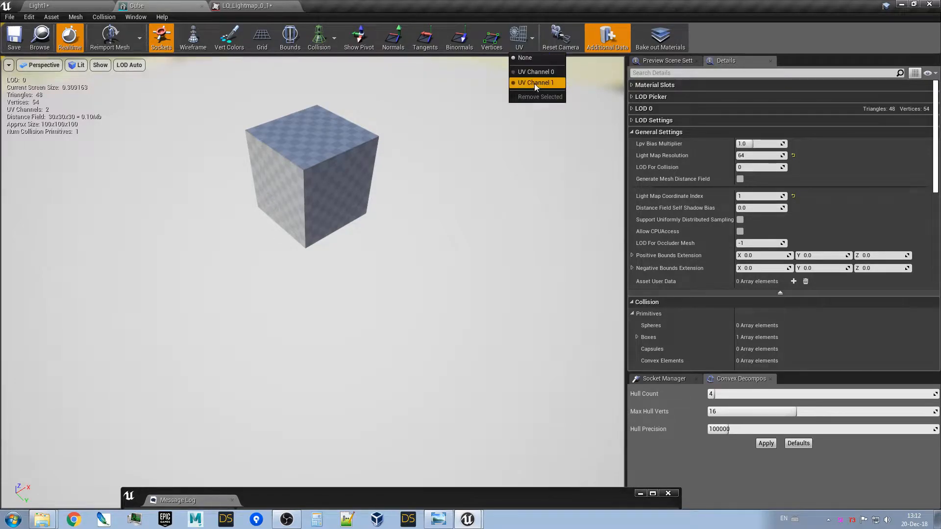
left_click(535, 81)
left_click_drag(514, 214, 142, 250)
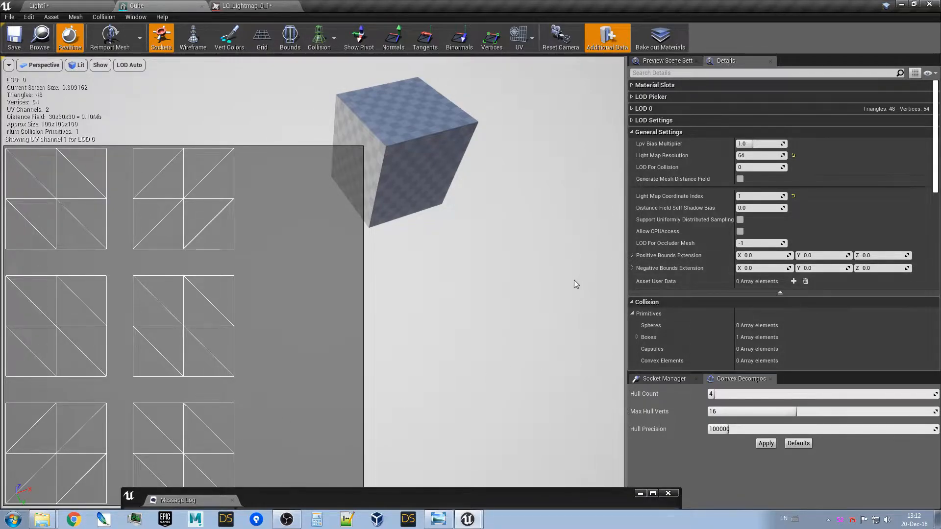
Switch the level view to Lightmap Density and examine the lightmap grid on the platform up close
left_click(75, 5)
right_click_drag(320, 235, 284, 223)
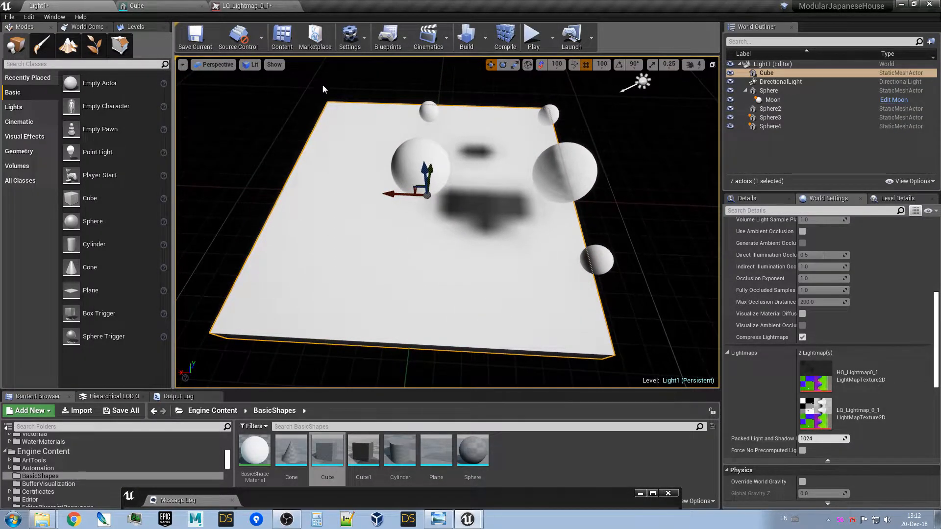
left_click(274, 64)
left_click(251, 65)
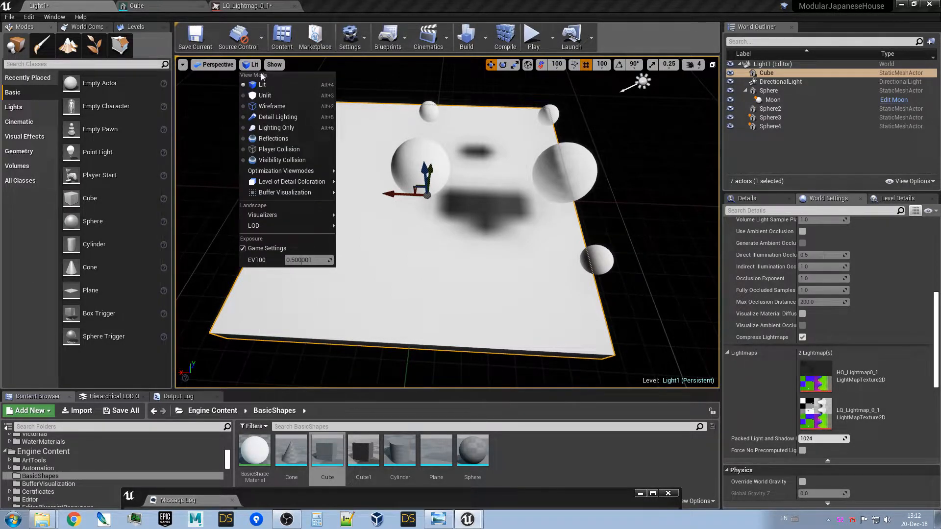
mouse_move(291, 171)
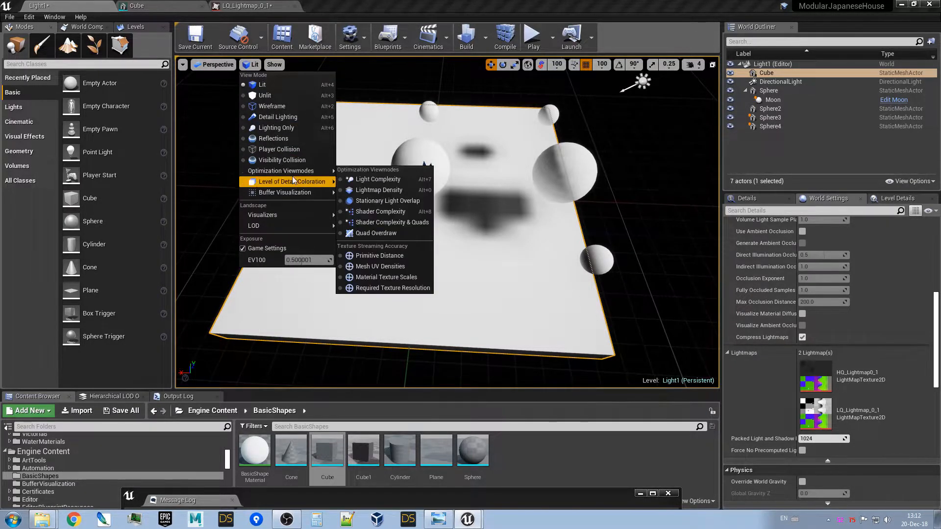
left_click(390, 191)
right_click_drag(389, 189, 209, 189)
right_click_drag(353, 235, 427, 277)
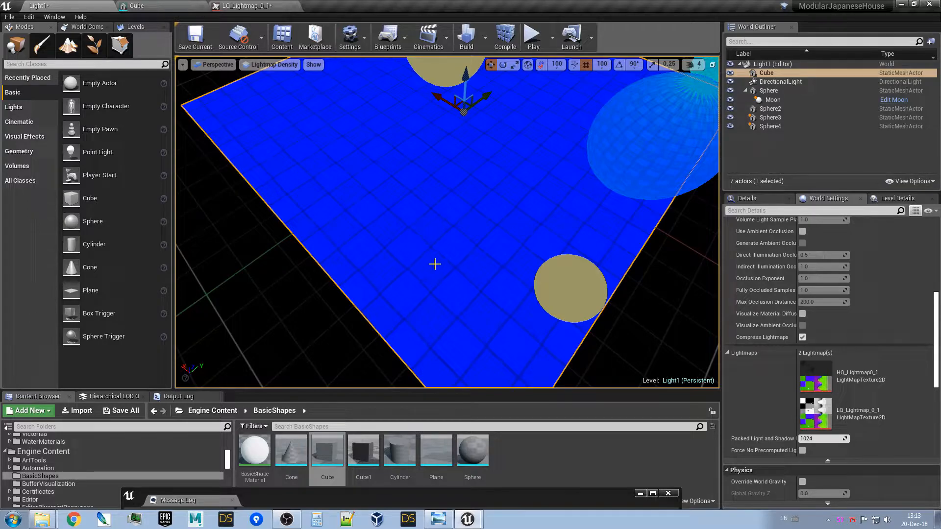
right_click_drag(438, 233, 401, 234)
key("w")
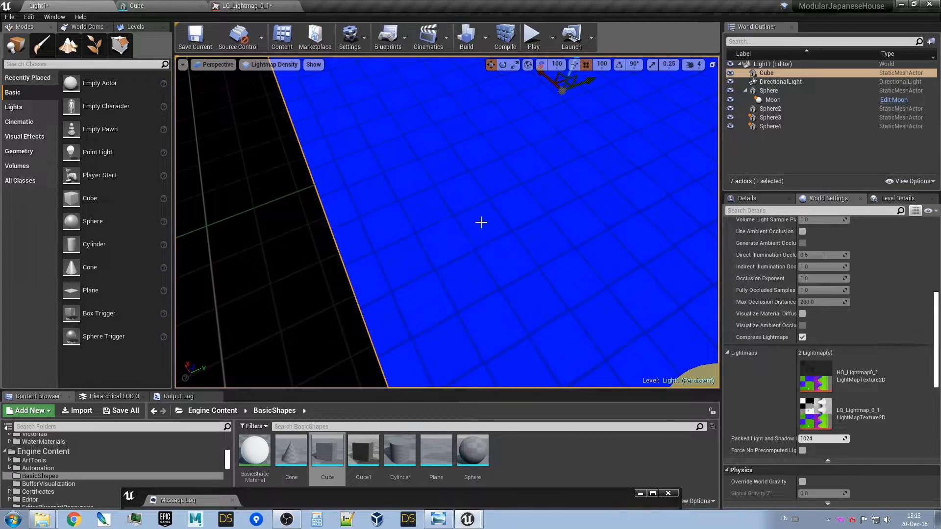
mouse_move(499, 238)
right_mouse_down()
mouse_move(489, 237)
mouse_move(506, 237)
right_mouse_up()
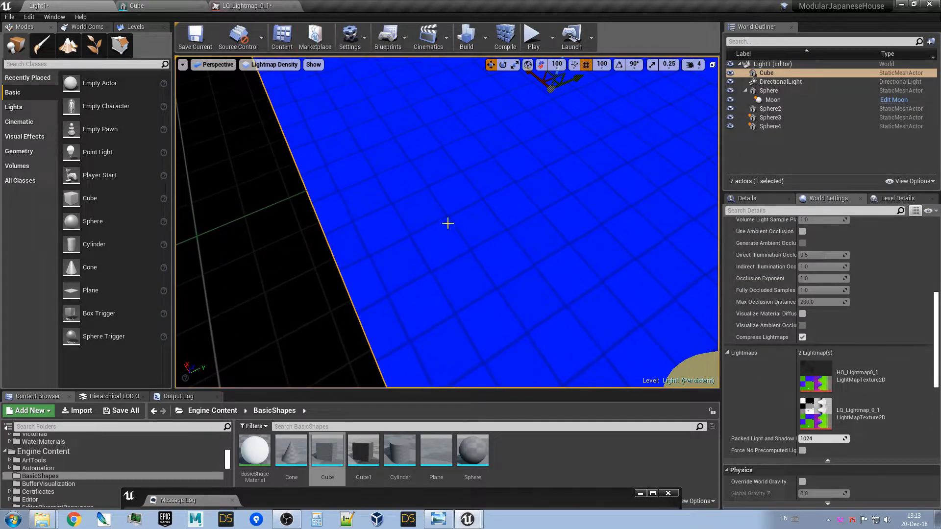
Reopen the LQ_Lightmap_0_1 texture from the world settings and examine the platform's shadow area up close
scroll(811, 420, "up", 5)
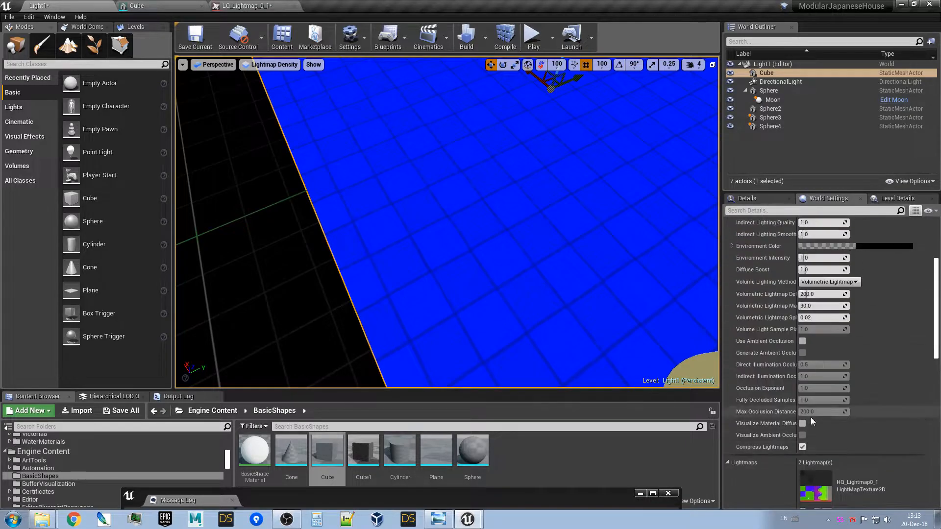
scroll(812, 420, "down", 3)
double_click(815, 425)
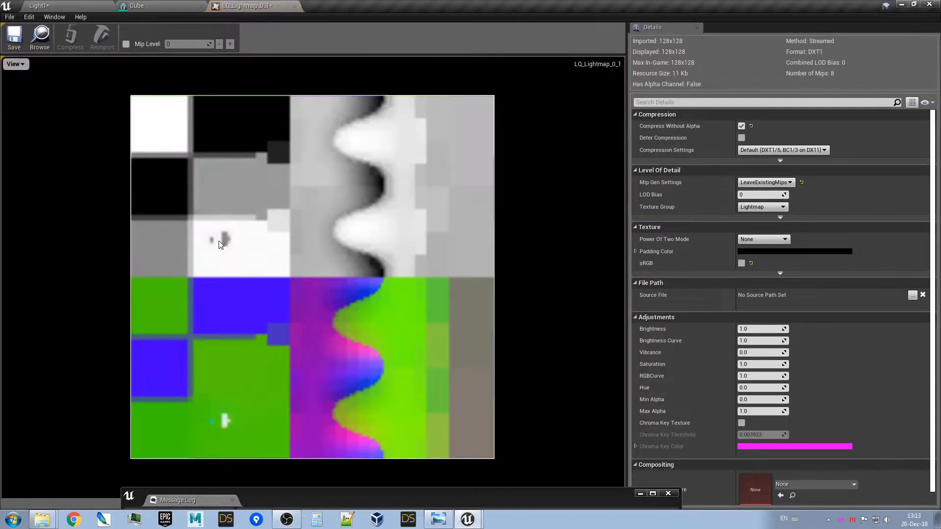
scroll(204, 231, "up", 2)
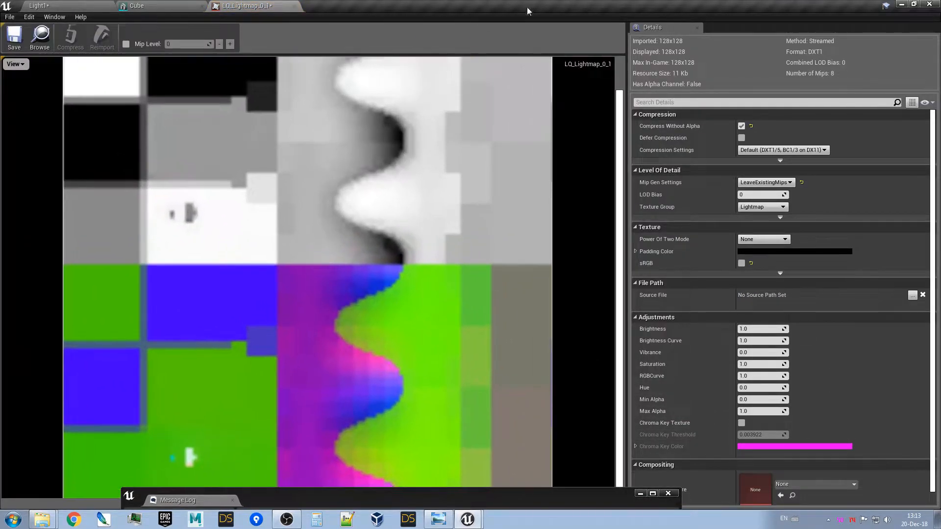
View the whole platform's lightmap density in the level, and go back to the cube mesh's light map settings
left_click(153, 6)
left_click(81, 6)
scroll(534, 223, "down", 4)
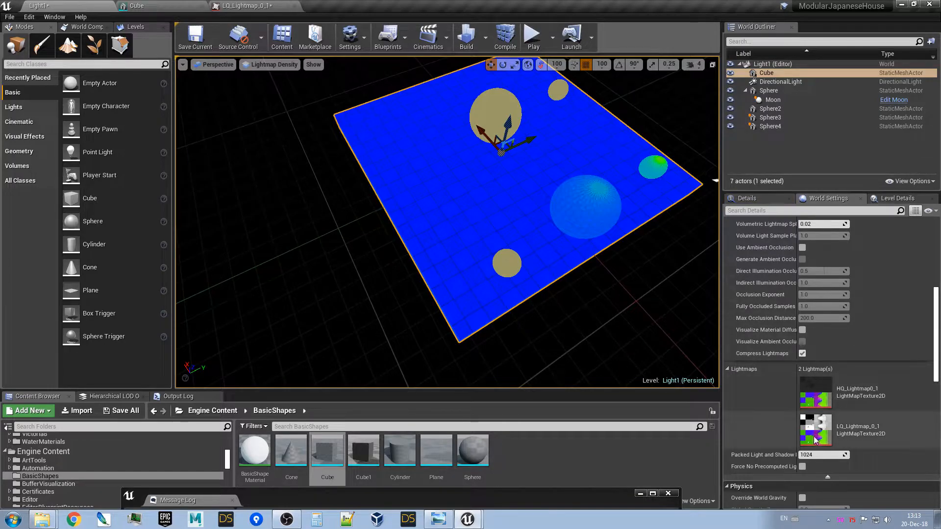
left_click(162, 6)
scroll(528, 237, "down", 3)
right_click_drag(482, 234, 504, 234)
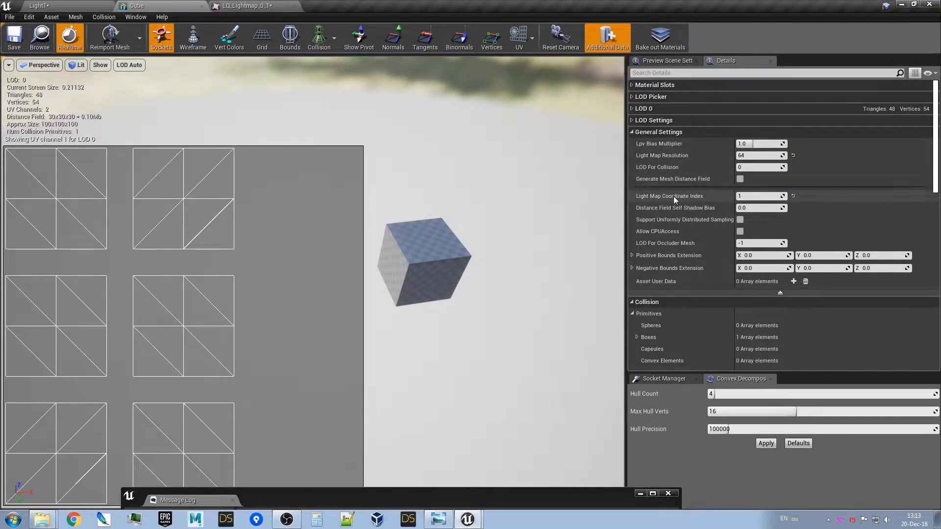
Display UV Channel 0 of the cube mesh and examine its overlapping layout
left_click(532, 39)
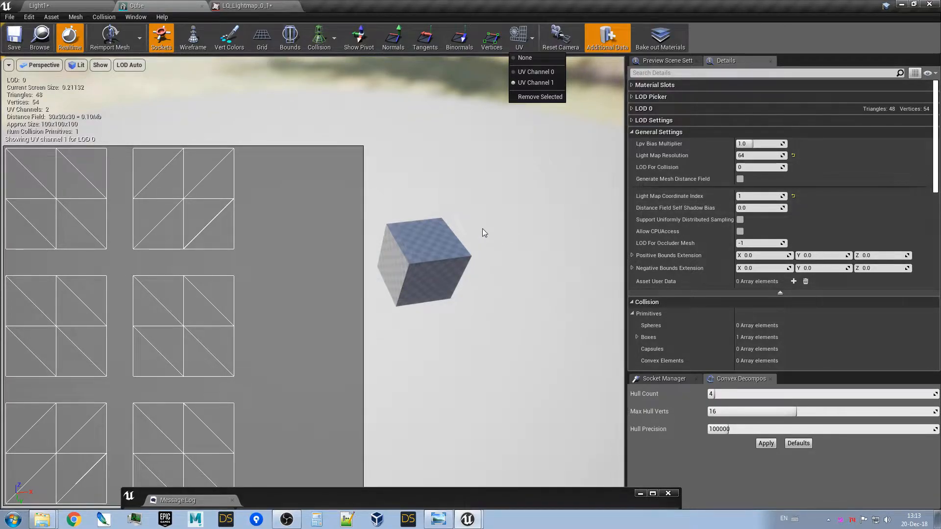
left_click_drag(548, 221, 541, 61)
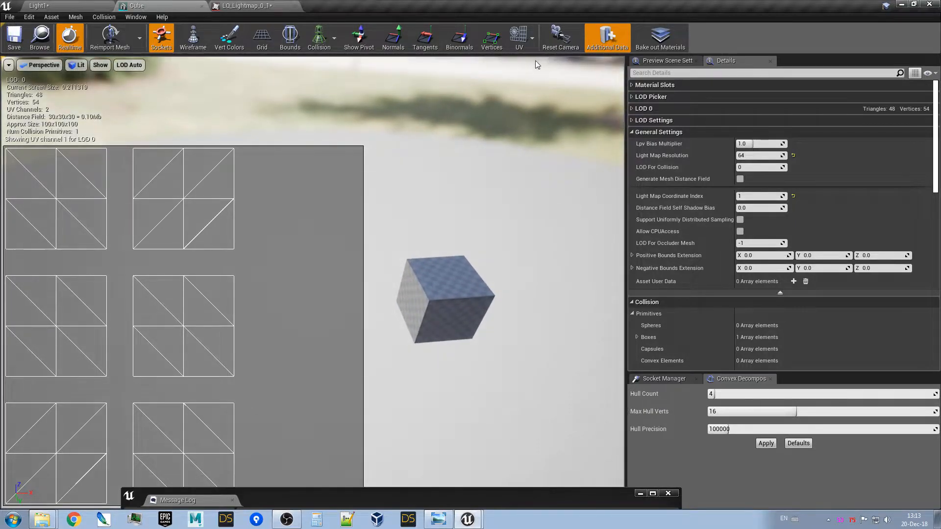
left_click(532, 41)
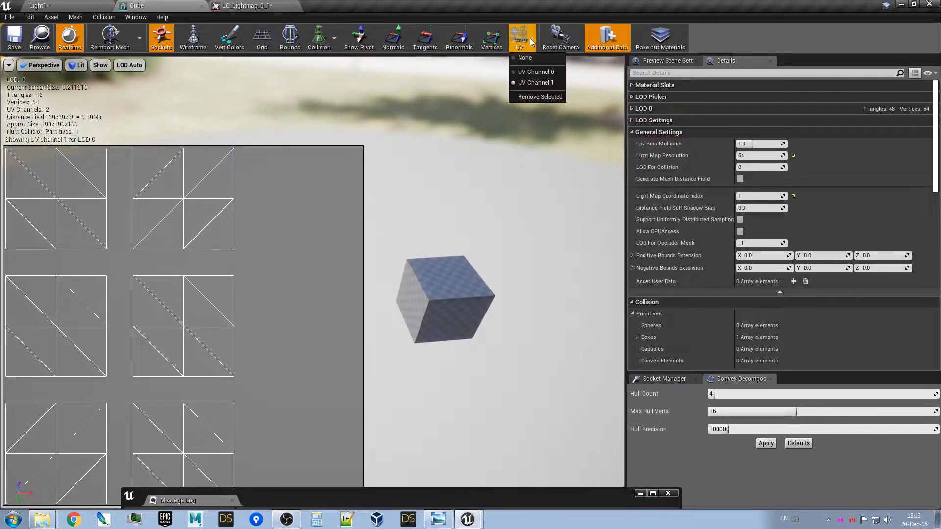
left_click(535, 72)
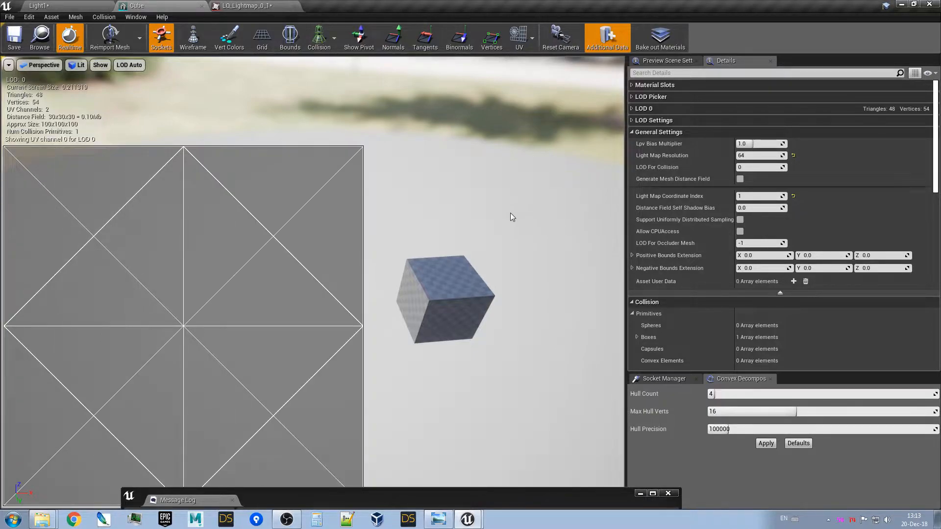
scroll(511, 212, "down", 2)
scroll(293, 328, "down", 1)
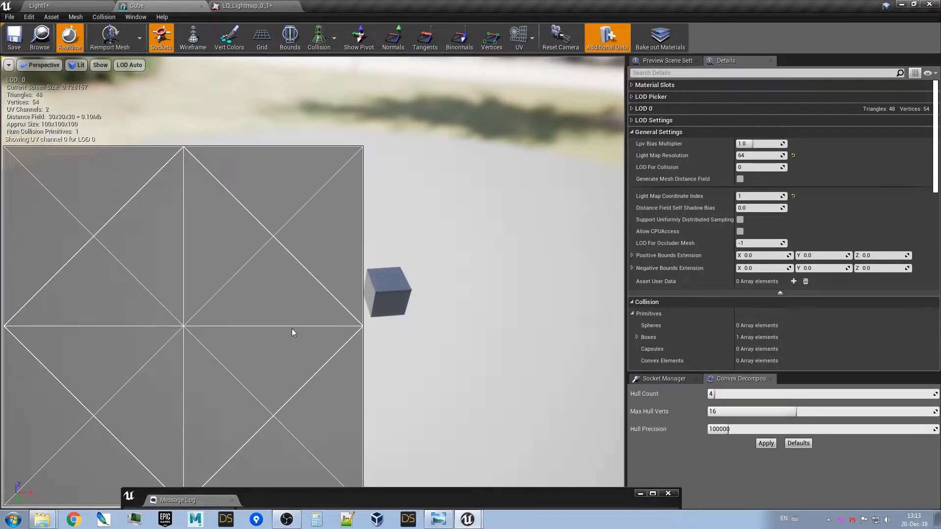
scroll(292, 328, "up", 1)
scroll(292, 326, "up", 2)
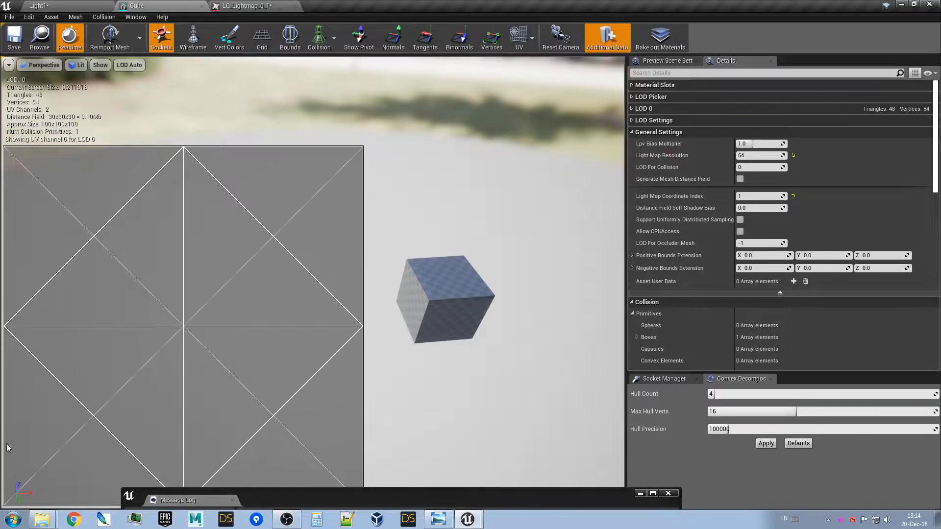
Set the cube mesh's Light Map Coordinate Index to 0 and save the mesh
left_click(765, 196)
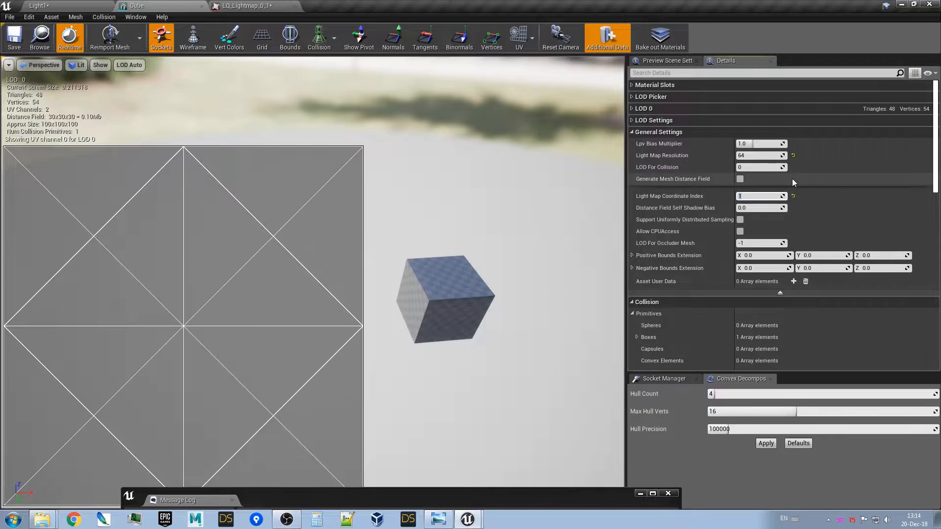
type("0")
key("Return")
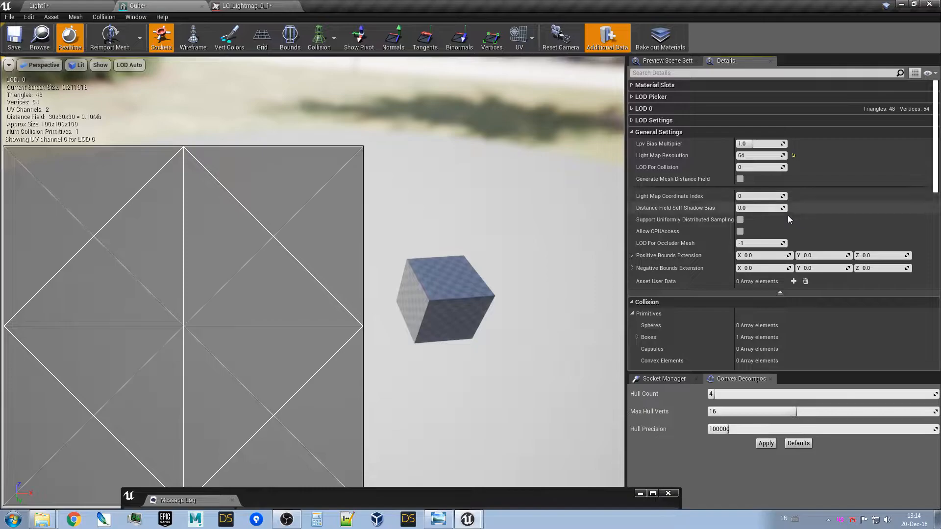
left_click(14, 37)
Switch the level view back to Lit and rebuild the lighting to check the platform's shadows
left_click(65, 7)
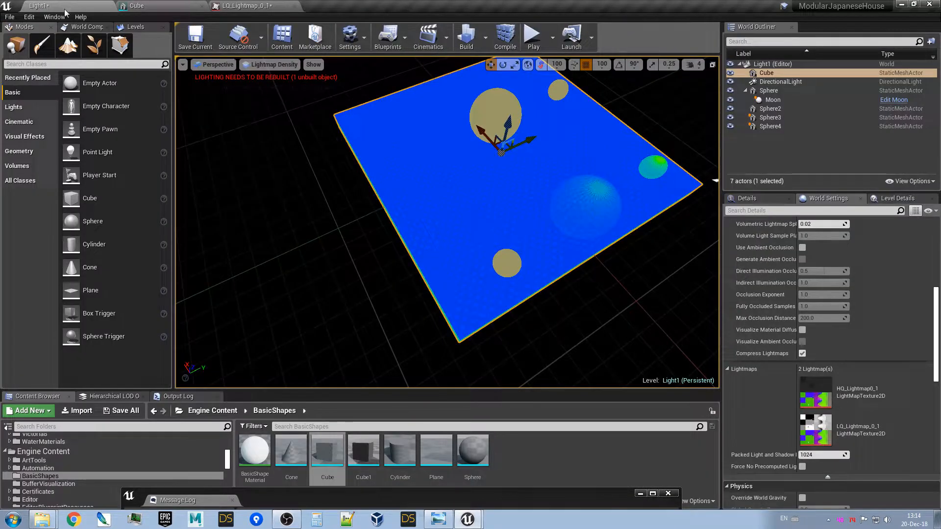
left_click(272, 64)
left_click(278, 84)
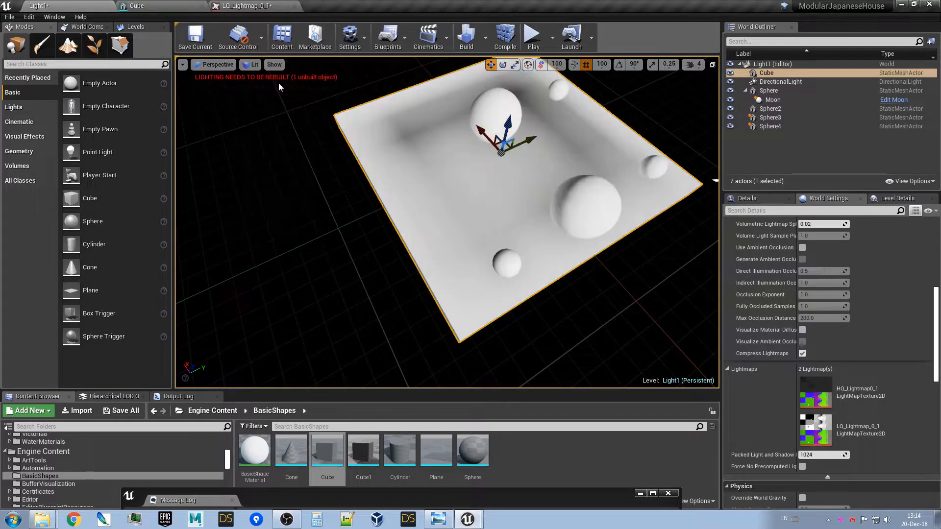
left_click(466, 42)
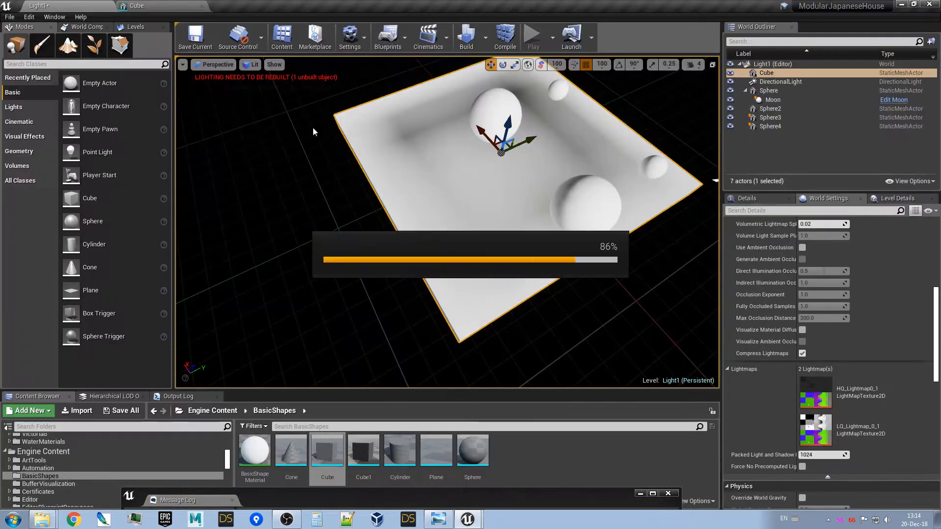
left_click_drag(349, 151, 437, 143, "alt")
right_click_drag(436, 196, 478, 215)
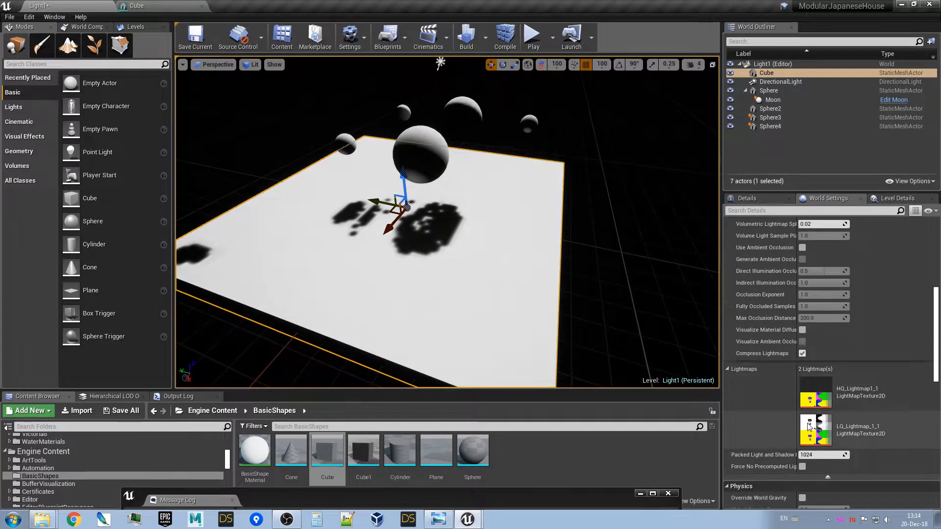
Open the LQ_Lightmap_1_1 texture from the world settings, examine its shadow areas, and close it
double_click(809, 426)
scroll(673, 260, "up", 5)
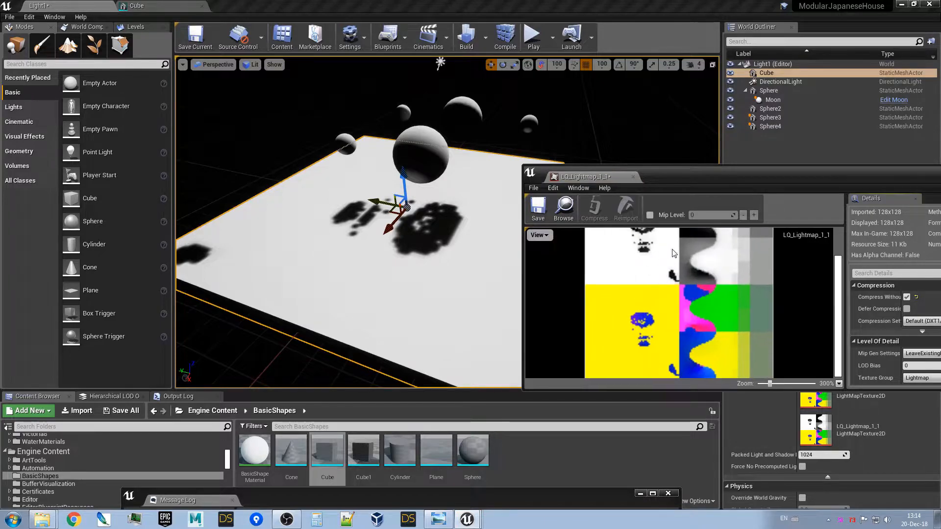
scroll(659, 277, "down", 1)
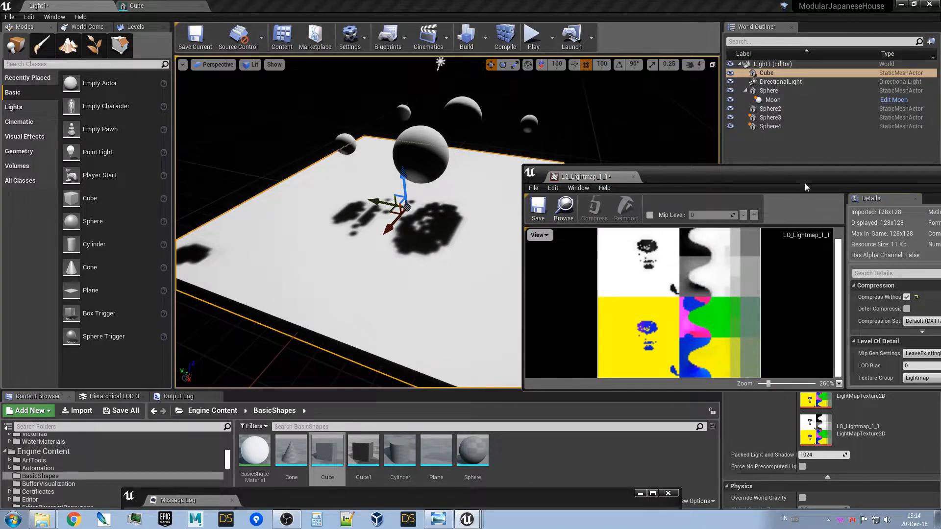
left_click_drag(790, 177, 599, 236)
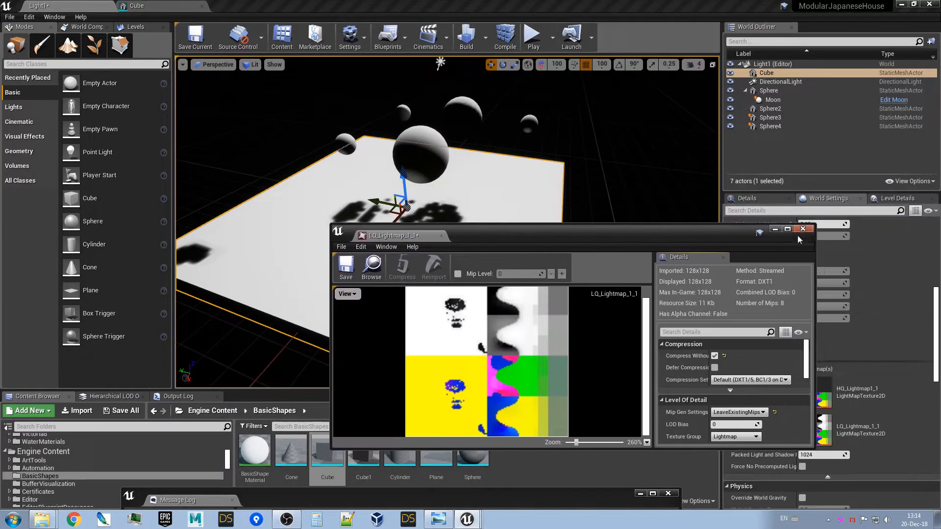
left_click(803, 230)
Display UV Channel 1 of the cube mesh and locate Generate Lightmap UVs in its import settings
left_click(158, 5)
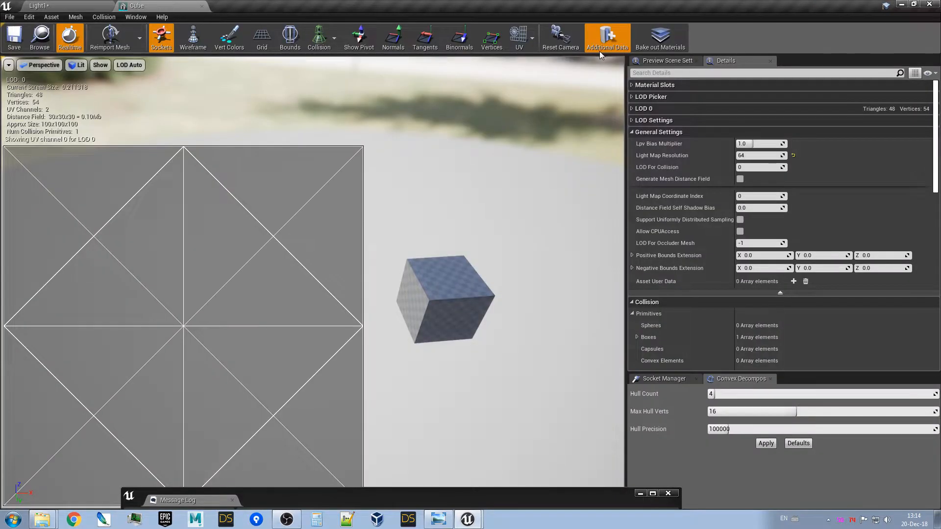
left_click(531, 38)
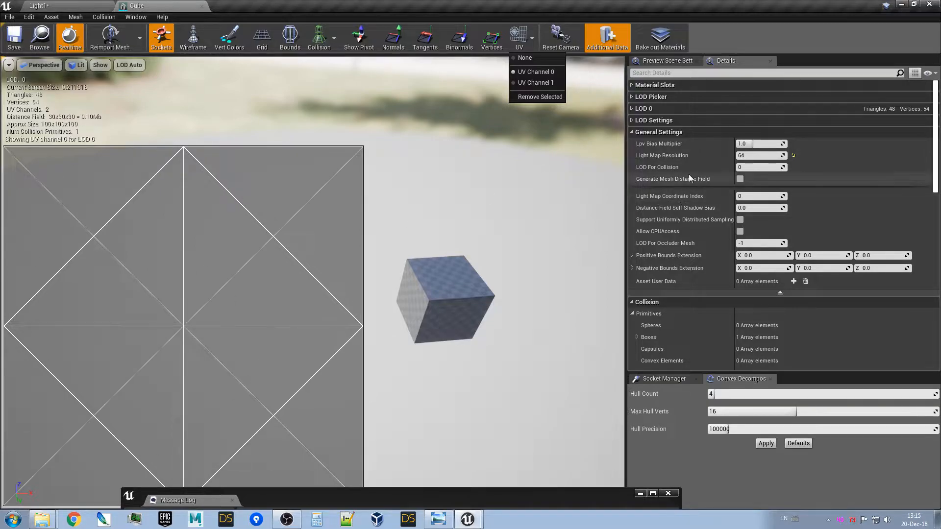
scroll(712, 229, "down", 2)
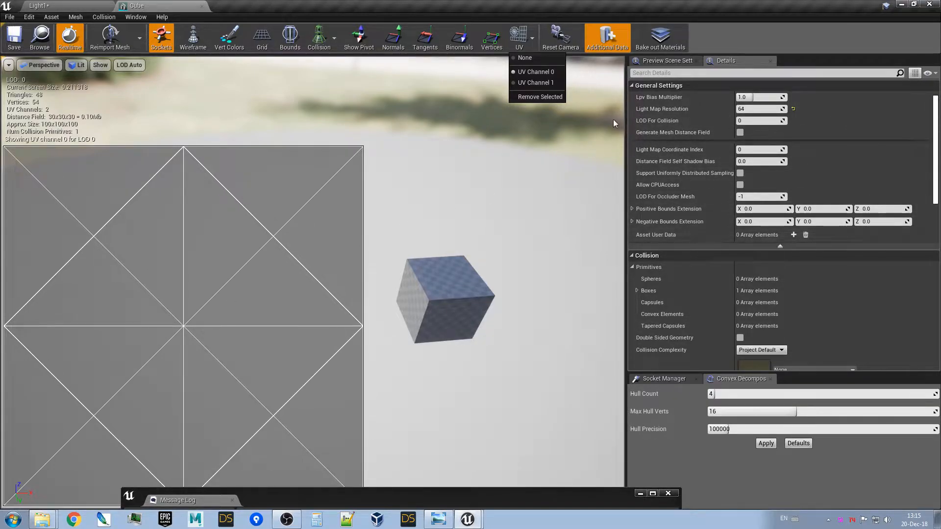
left_click(545, 83)
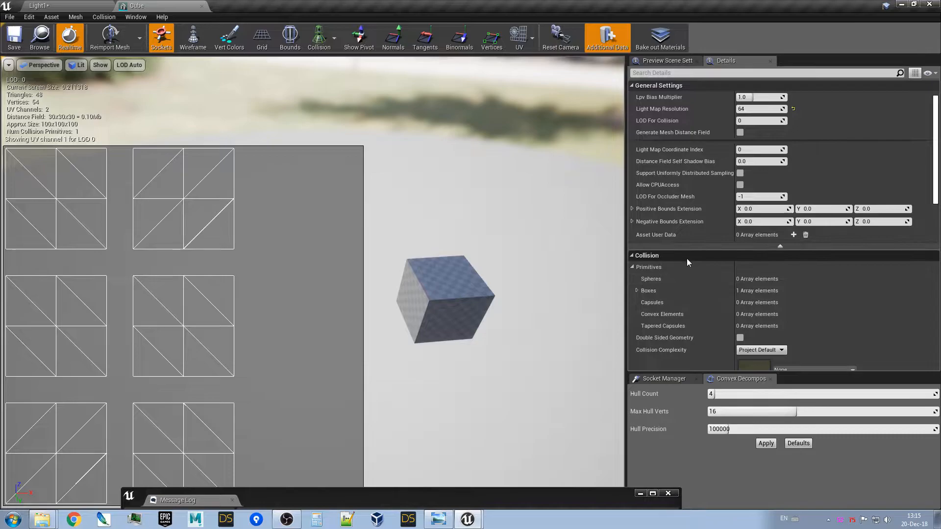
scroll(687, 258, "down", 10)
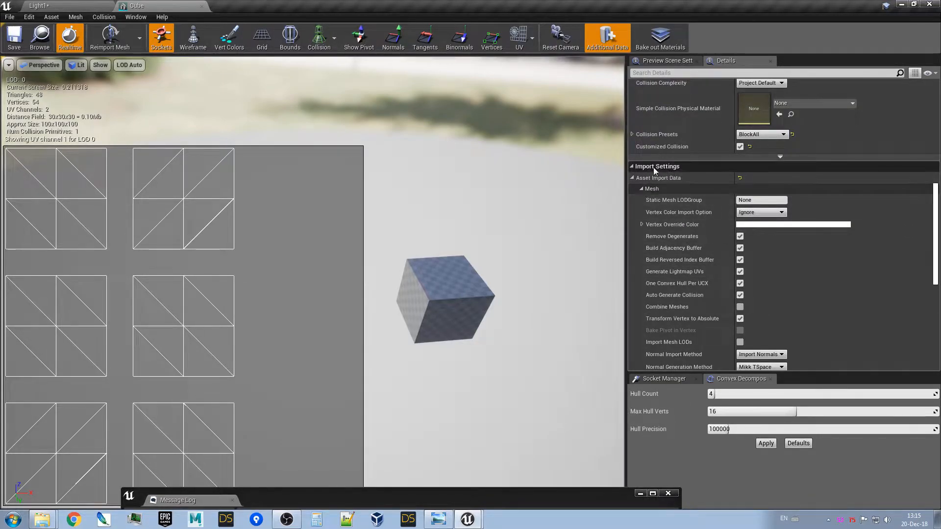
left_click(740, 272)
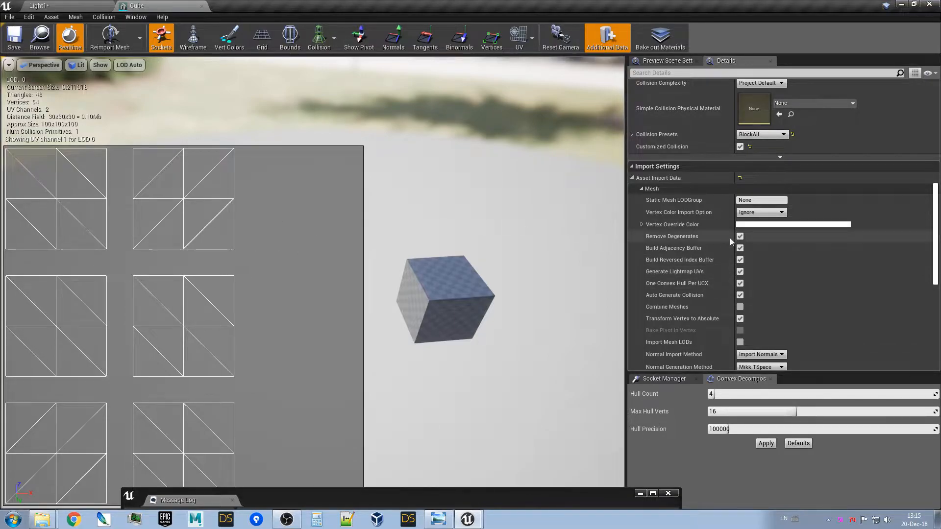
Set the cube mesh's Light Map Coordinate Index back to 1 and save the mesh
scroll(720, 225, "up", 2)
scroll(719, 225, "up", 10)
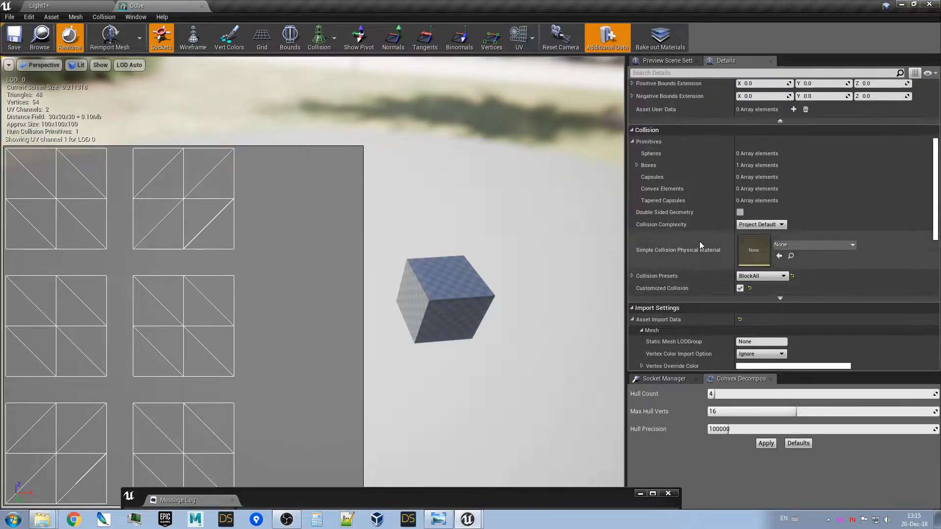
scroll(699, 245, "up", 5)
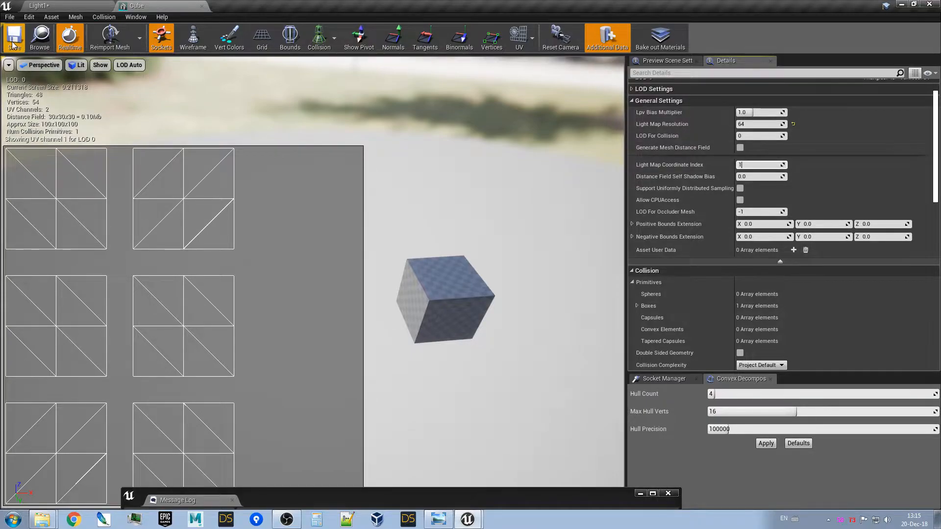
Rebuild the level's lighting and inspect the baked shadows on the platform from several angles
left_click(66, 5)
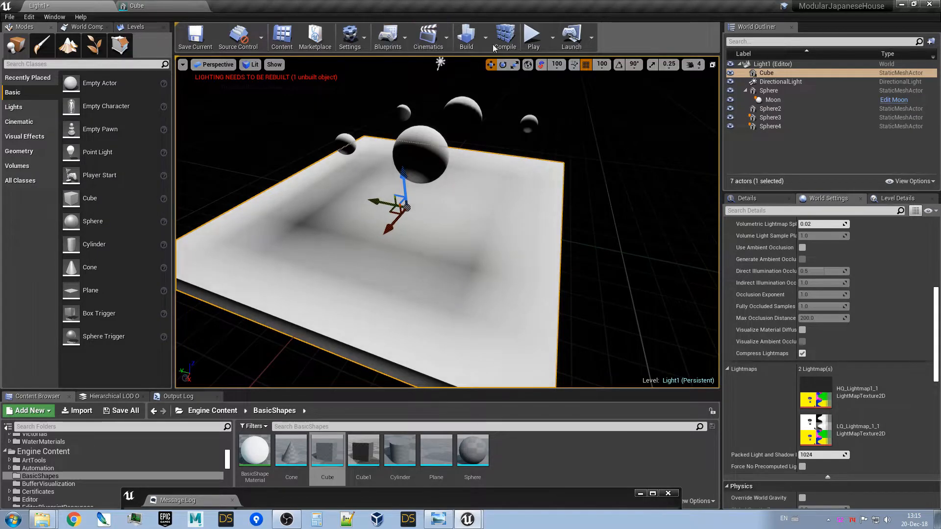
left_click(467, 37)
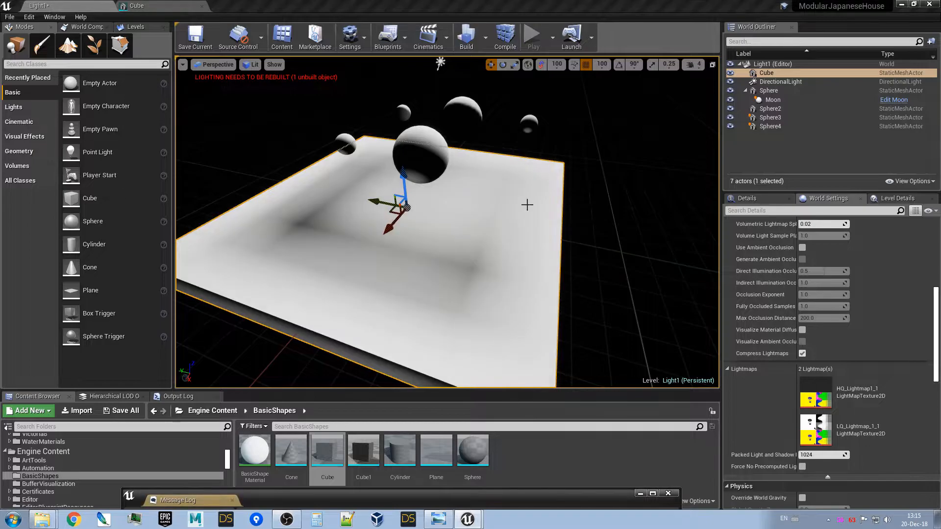
mouse_move(527, 204)
right_mouse_down()
mouse_move(348, 208)
mouse_move(514, 210)
right_mouse_up()
key("d")
key("w")
key("s")
key("d")
key("s")
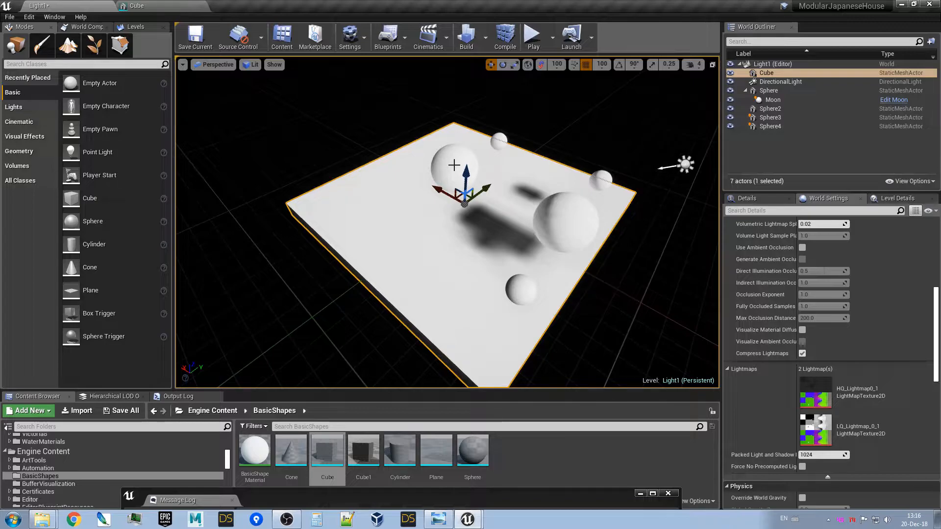
right_click_drag(387, 196, 339, 225)
key("d")
key("w")
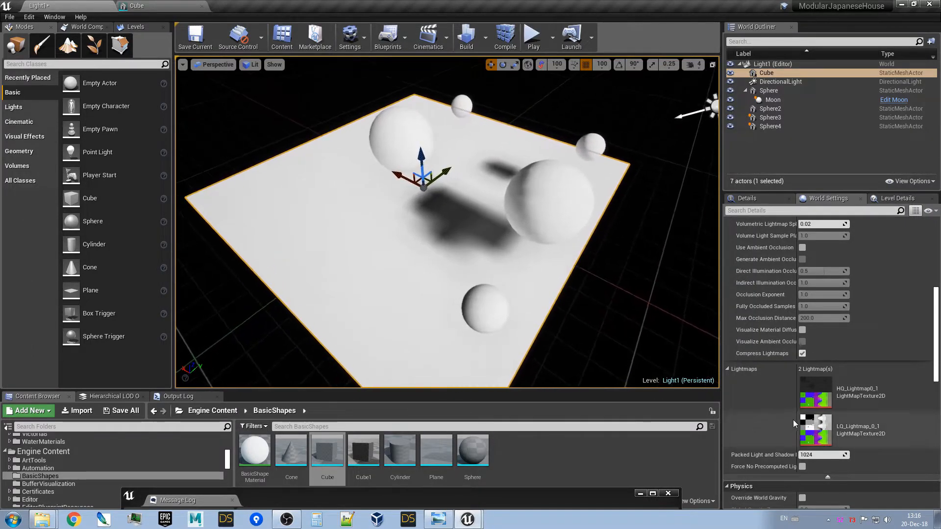
right_click_drag(535, 184, 496, 239)
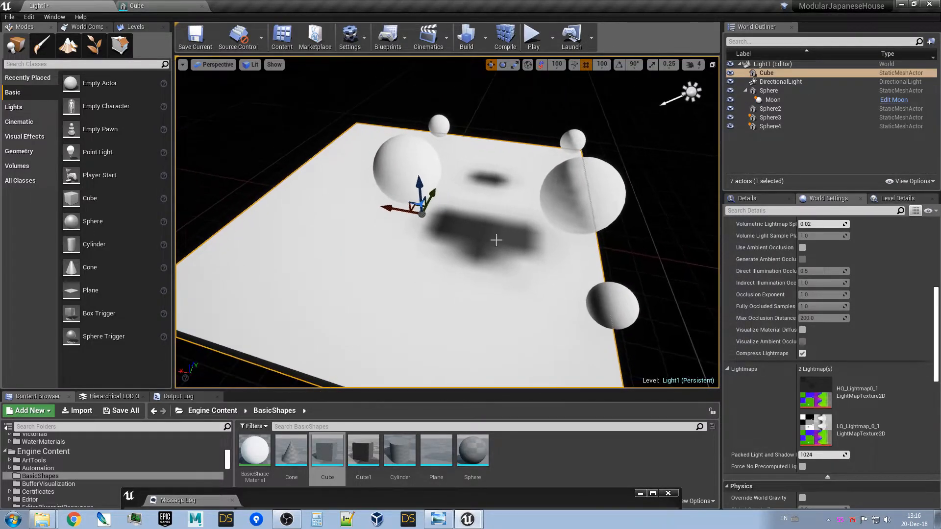
Turn on the Volumetric Lightmap visualization and examine the sample points around the platform and spheres
left_click(275, 65)
mouse_move(281, 317)
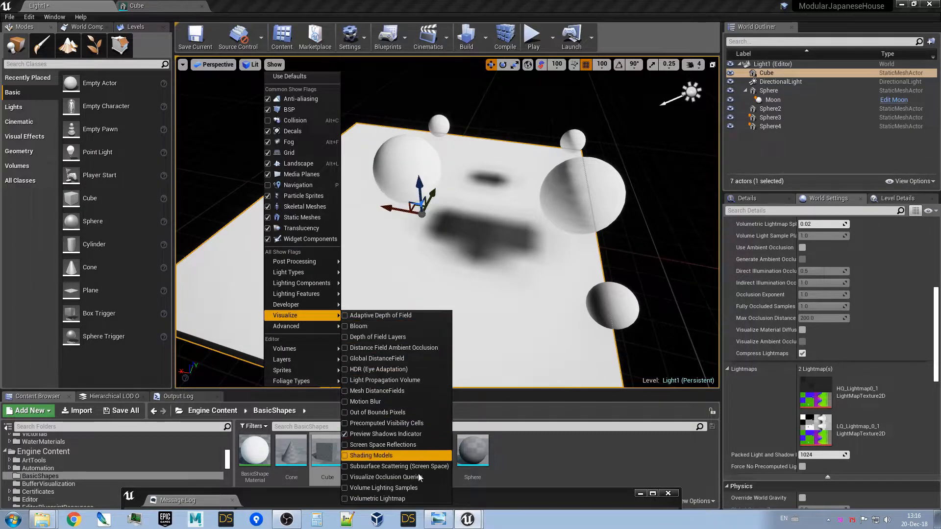
left_click(387, 499)
right_click_drag(447, 223, 482, 182)
right_click_drag(461, 292, 460, 304)
key("w")
right_click_drag(375, 175, 339, 169)
key("s")
right_click_drag(418, 215, 425, 222)
right_click_drag(371, 200, 327, 216)
key("w")
key("d")
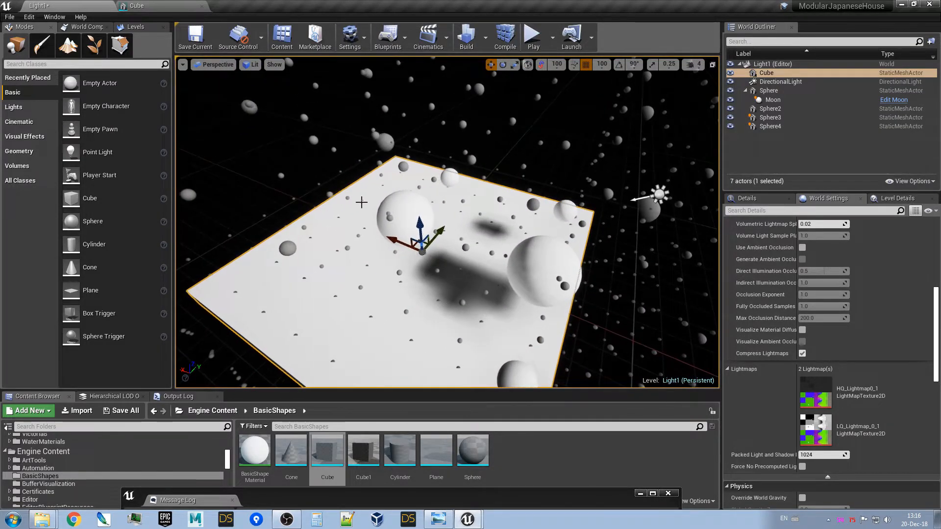
Select Sphere3 above the platform and move it down beneath the platform
left_click(409, 209)
mouse_move(410, 208)
right_mouse_down()
mouse_move(399, 217)
mouse_move(406, 212)
right_mouse_up()
key("d")
right_click_drag(454, 131, 476, 147)
key("a")
key("w")
key("s")
key("w")
key("a")
Examine the level in Unlit view mode and return to Lit
left_click(253, 64)
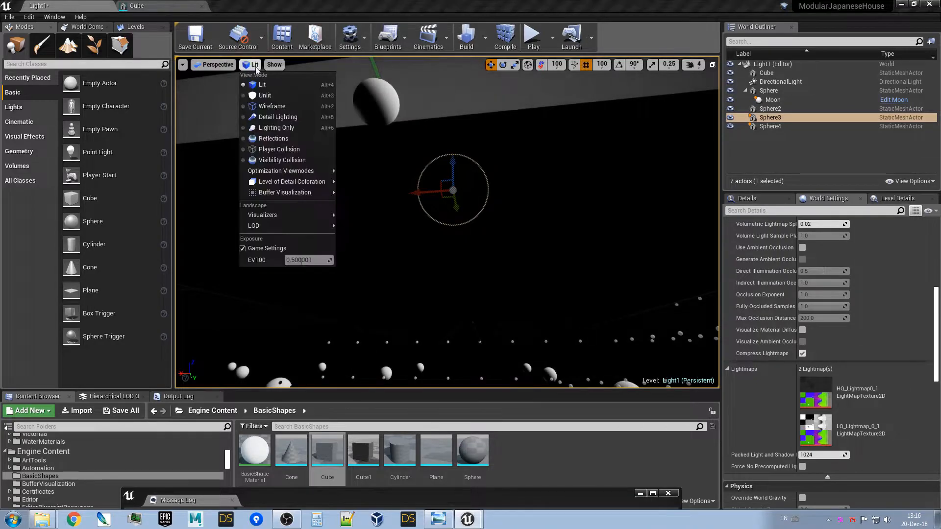
left_click(265, 95)
right_click_drag(363, 172, 407, 177)
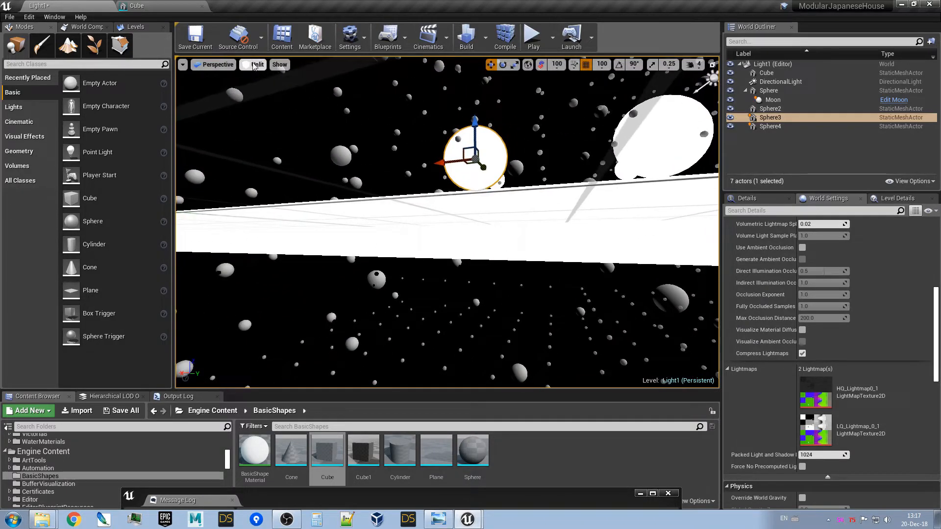
left_click(254, 66)
left_click(264, 86)
Move Sphere3 up and down beneath the platform among the volumetric lightmap samples to compare its shading
mouse_move(474, 136)
right_mouse_down()
mouse_move(473, 157)
mouse_move(474, 137)
right_mouse_up()
left_click_drag(474, 137, 479, 160)
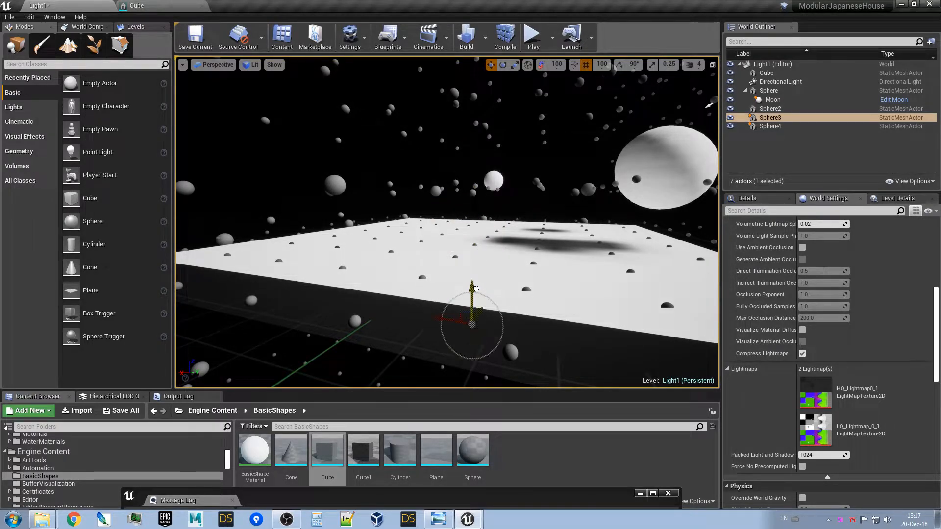
right_click_drag(472, 289, 535, 255)
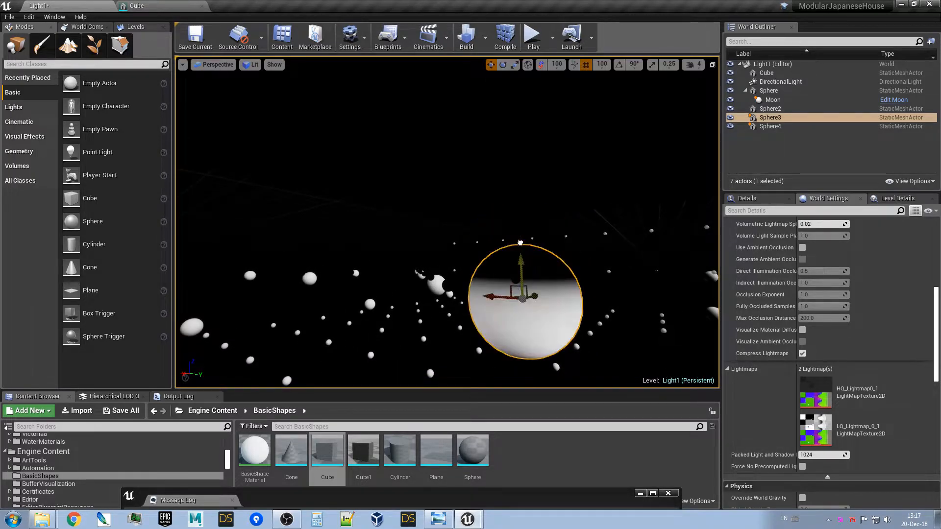
left_click_drag(522, 211, 523, 296)
right_click_drag(523, 297, 455, 268)
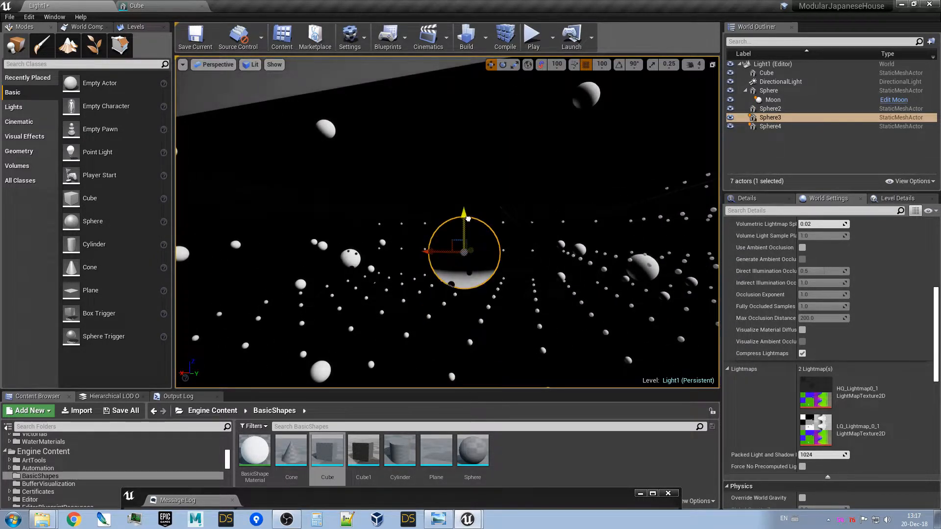
right_click_drag(583, 155, 584, 155)
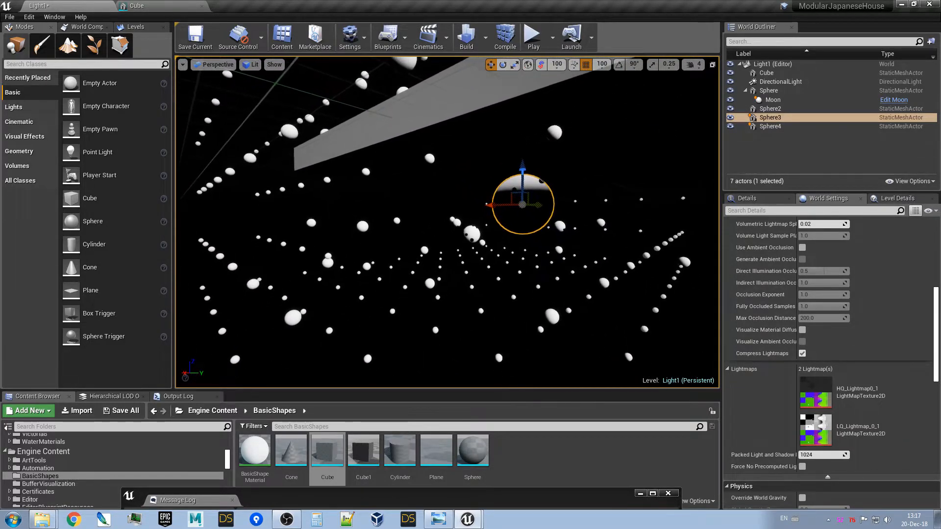
left_click_drag(523, 168, 522, 201)
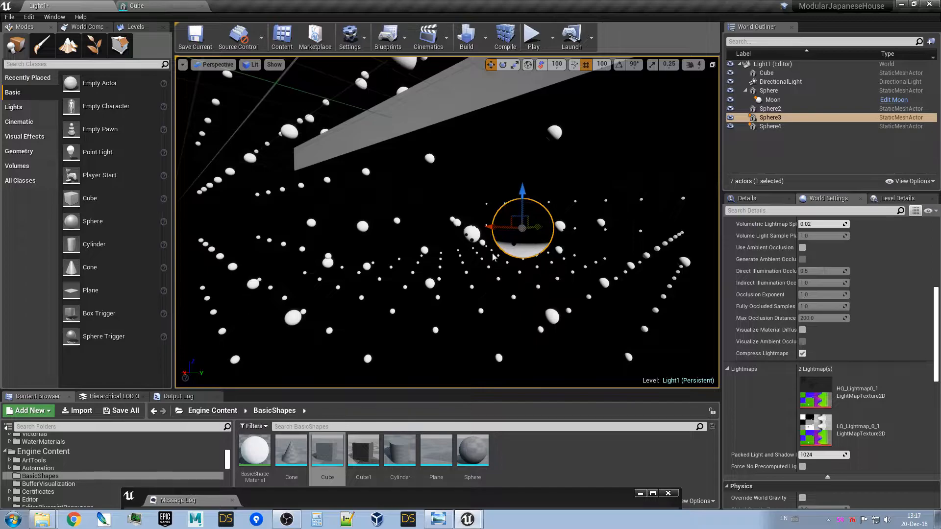
Raise Sphere3 back above the platform
right_click_drag(540, 253, 463, 234)
left_click_drag(472, 233, 472, 107)
right_click_drag(472, 107, 472, 107)
Turn off the Volumetric Lightmap visualization in the level view
left_click(253, 64)
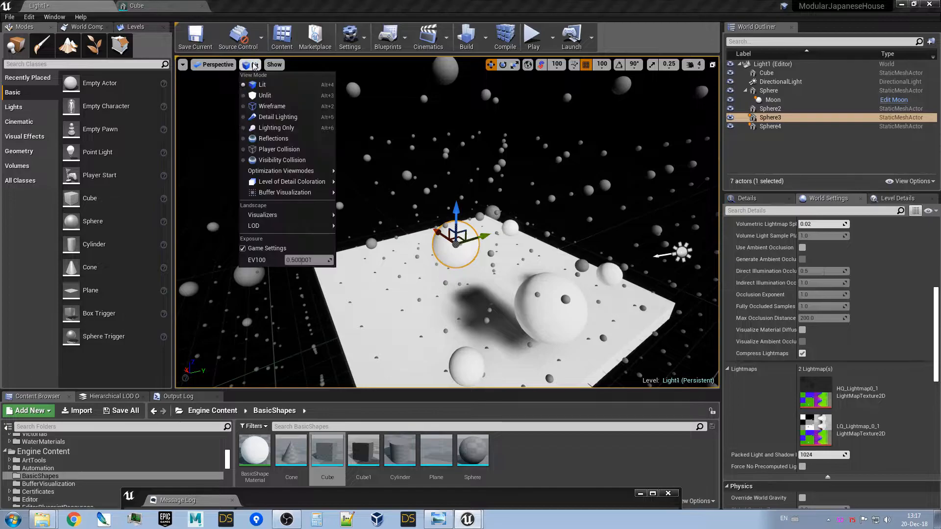
left_click(275, 64)
mouse_move(327, 324)
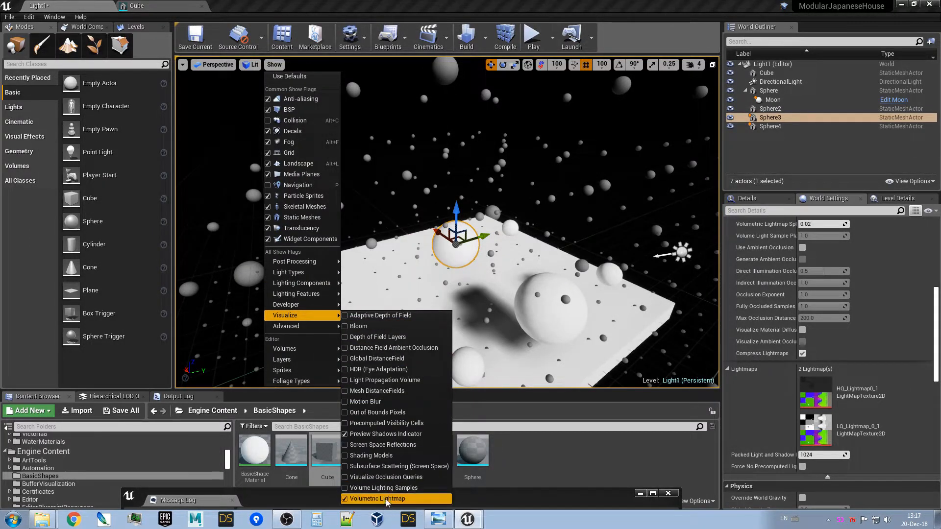
left_click(377, 498)
left_click_drag(477, 304, 477, 304)
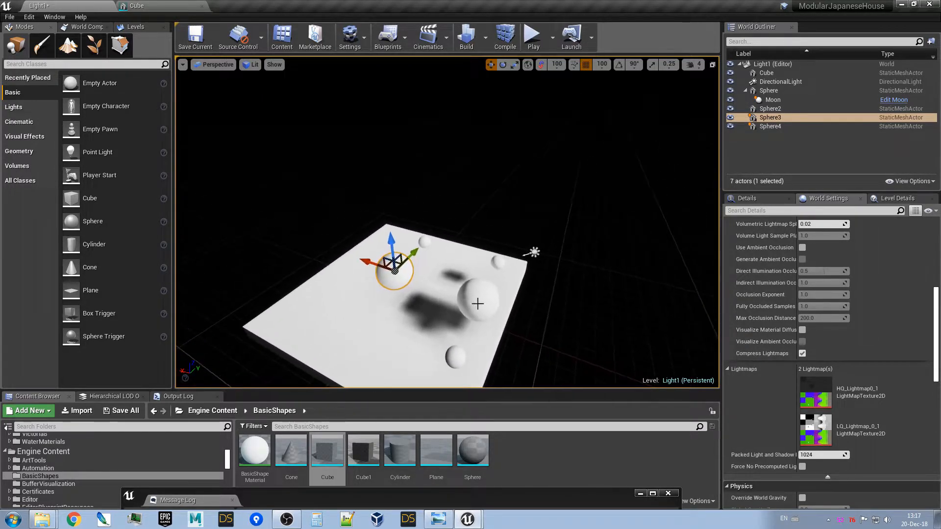
Set the DirectionalLight's mobility to Stationary and rebuild the level's lighting
left_click(534, 252)
right_click_drag(535, 252, 534, 253)
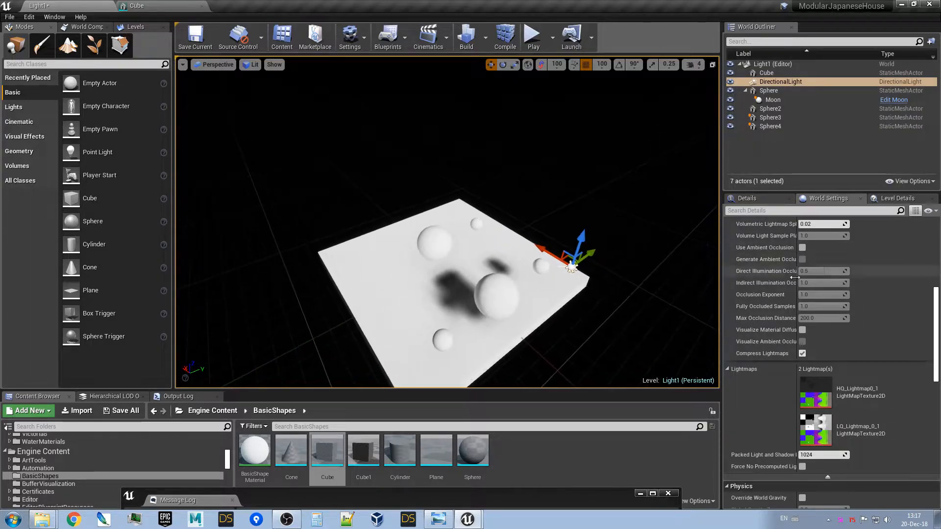
left_click(758, 201)
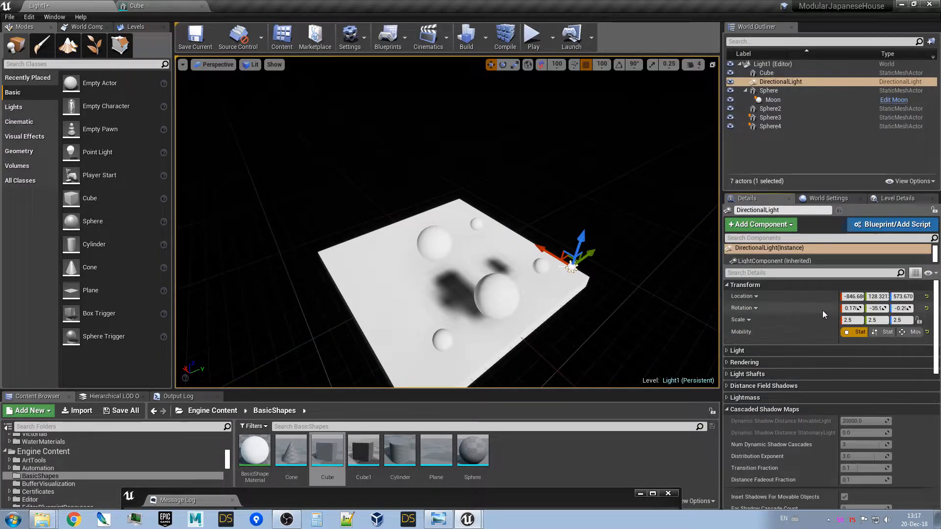
left_click(889, 333)
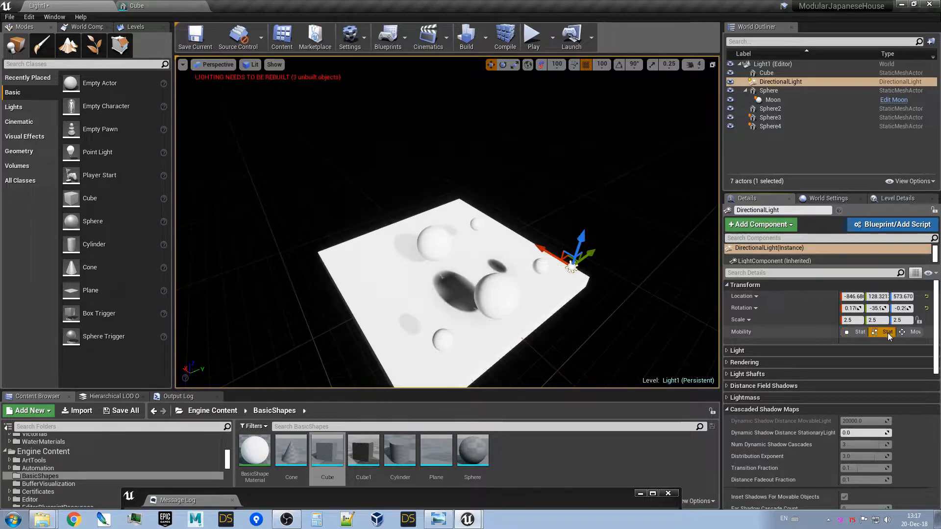
right_click_drag(587, 255, 588, 254)
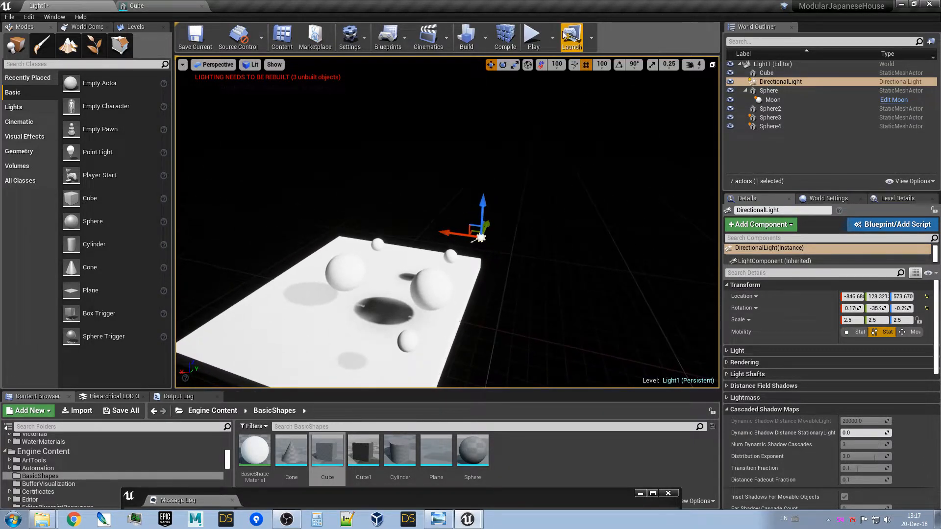
left_click(468, 39)
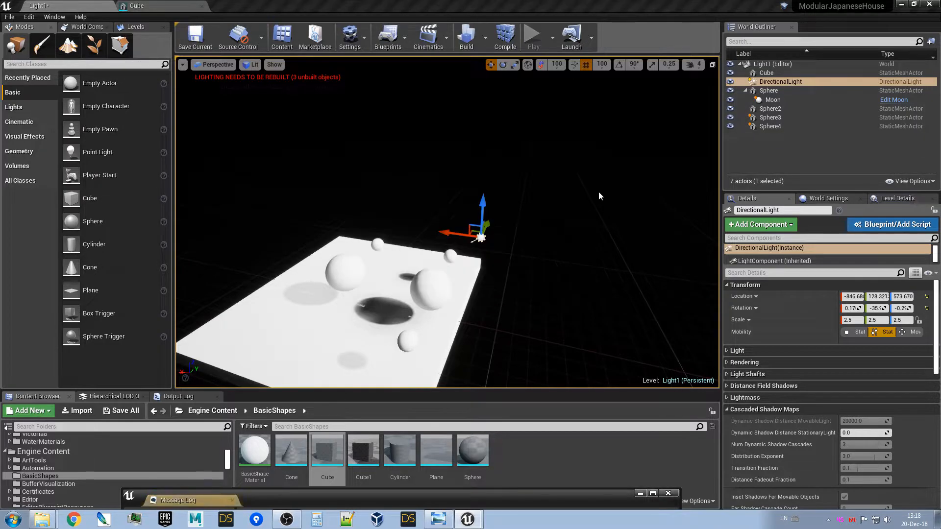
Examine the spheres' shadows on the platform up close and the world's list of generated lightmaps
right_click_drag(542, 267, 492, 281)
left_click(484, 273)
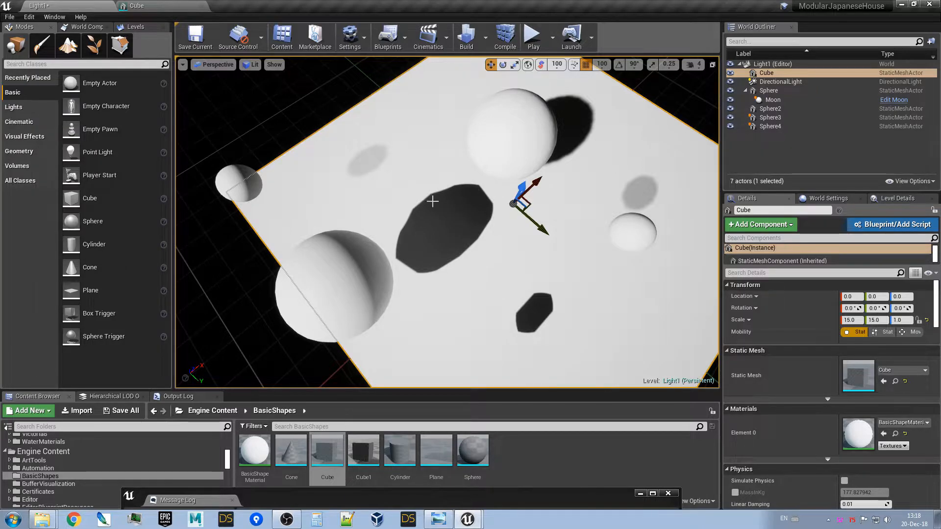
left_click(828, 201)
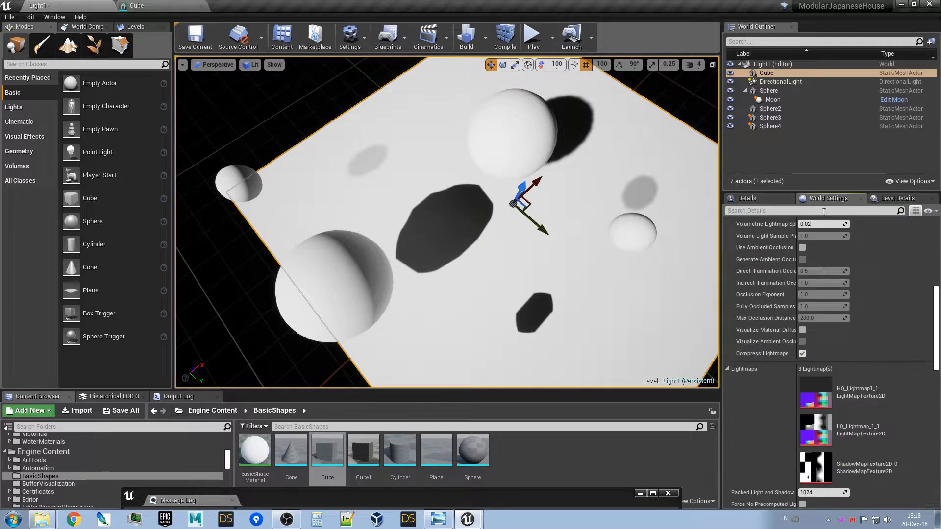
right_click_drag(456, 268, 587, 301)
key("w")
key("w")
key("s")
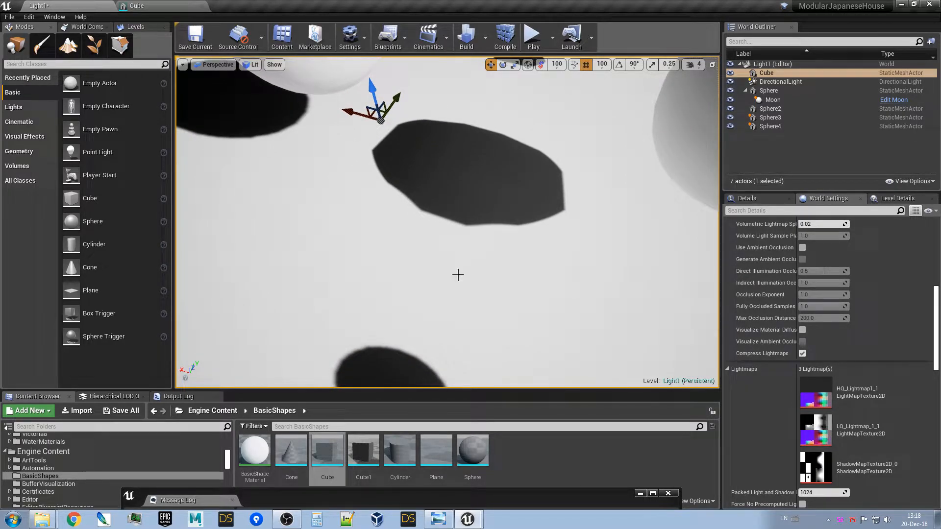
key("s")
right_click_drag(462, 276, 299, 257)
key("d")
key("w")
left_click_drag(448, 222, 372, 218, "alt")
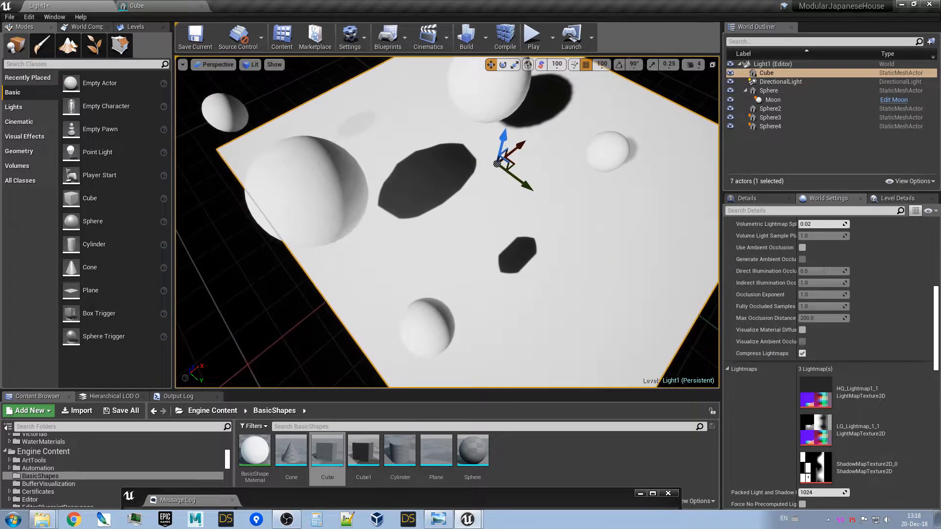
Inspect the static shadows stored in ShadowMapTexture2D_0 with its alpha channel hidden, then close the texture
double_click(811, 464)
scroll(472, 372, "up", 5)
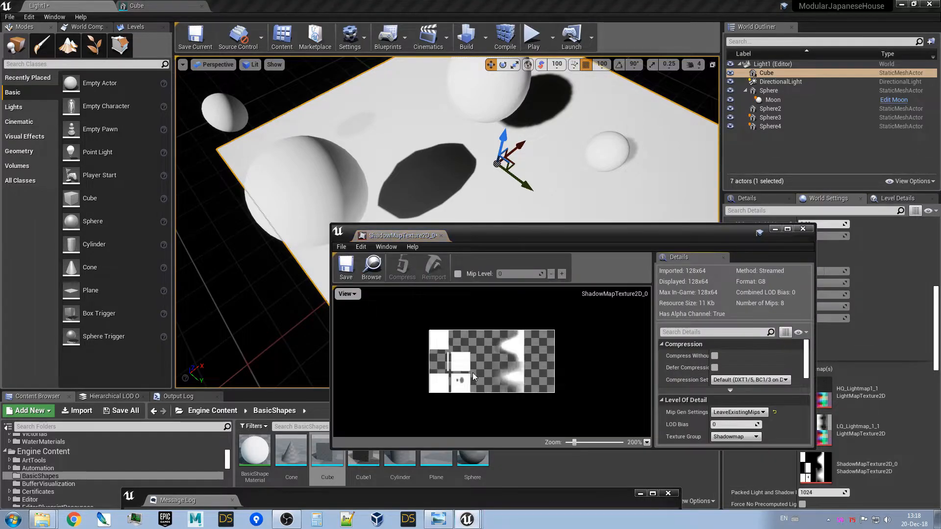
scroll(417, 406, "up", 2)
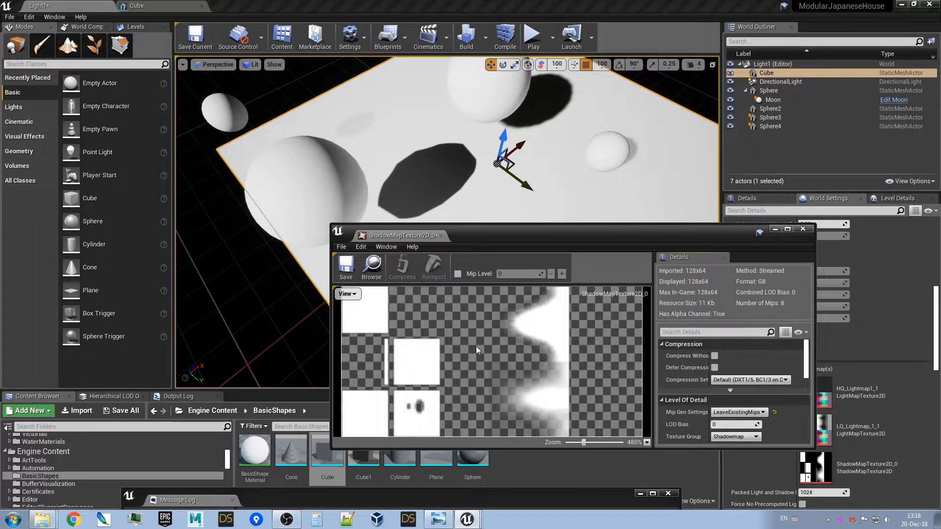
left_click_drag(483, 232, 544, 142)
scroll(448, 316, "up", 1)
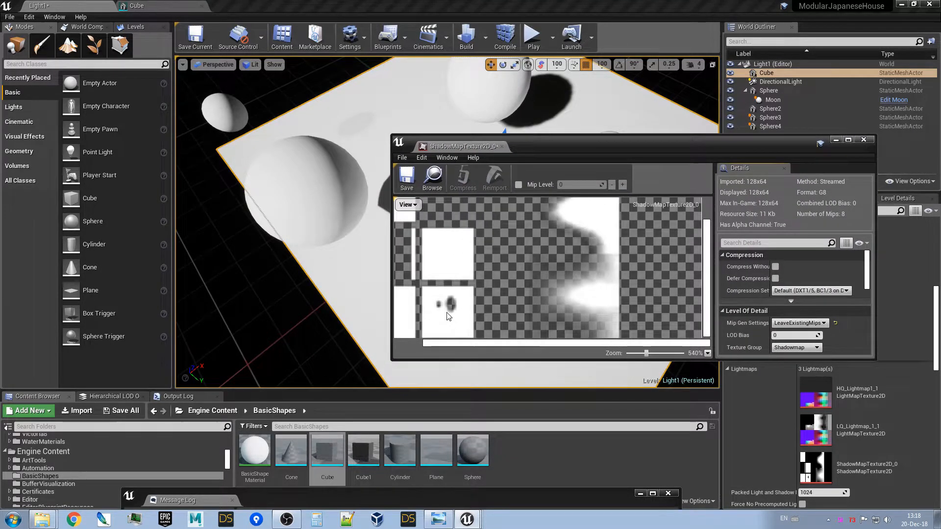
left_click(411, 205)
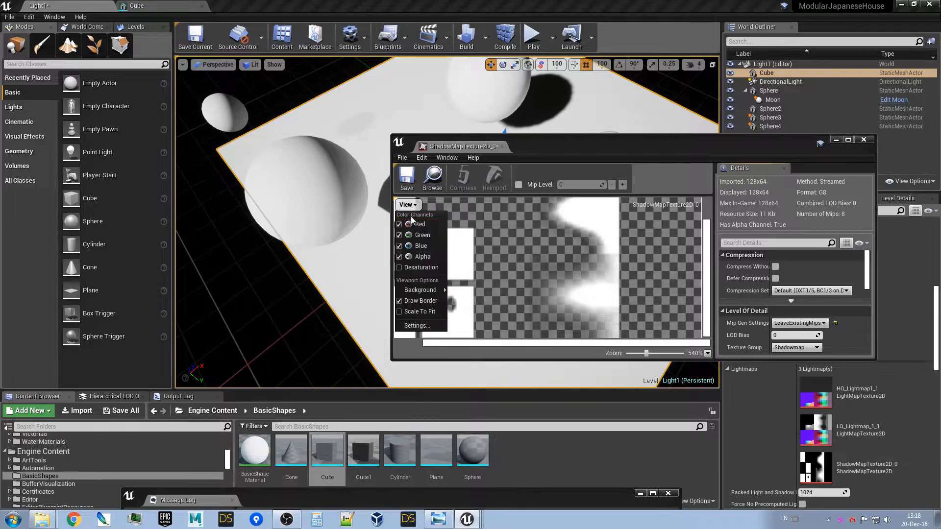
left_click(416, 265)
double_click(541, 147)
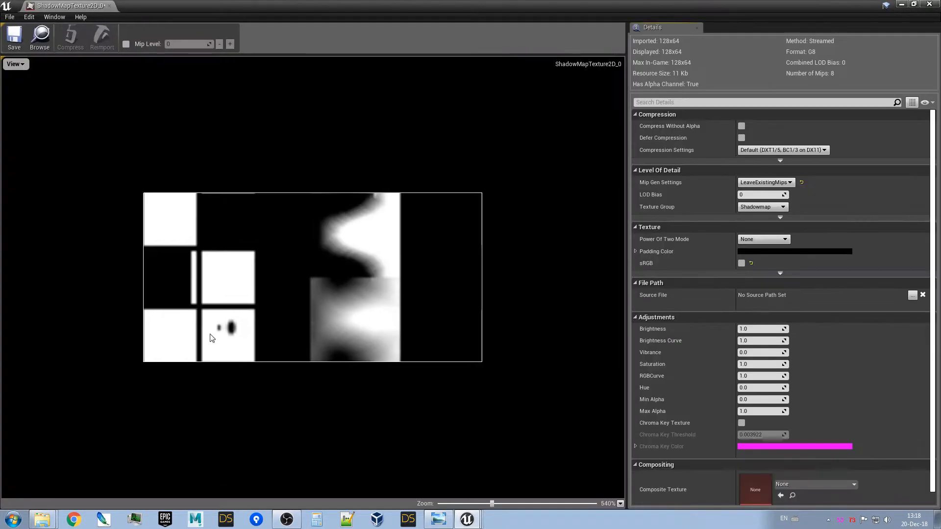
scroll(181, 342, "up", 2)
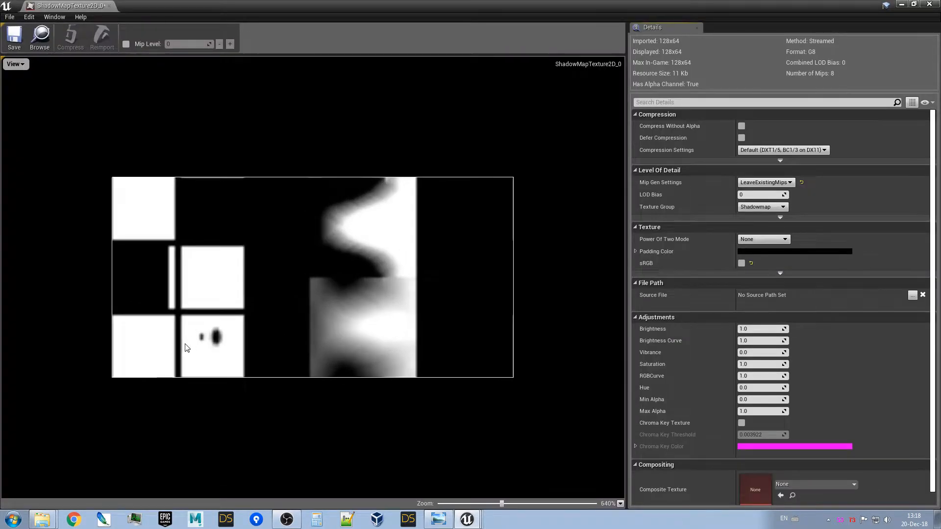
left_click(933, 5)
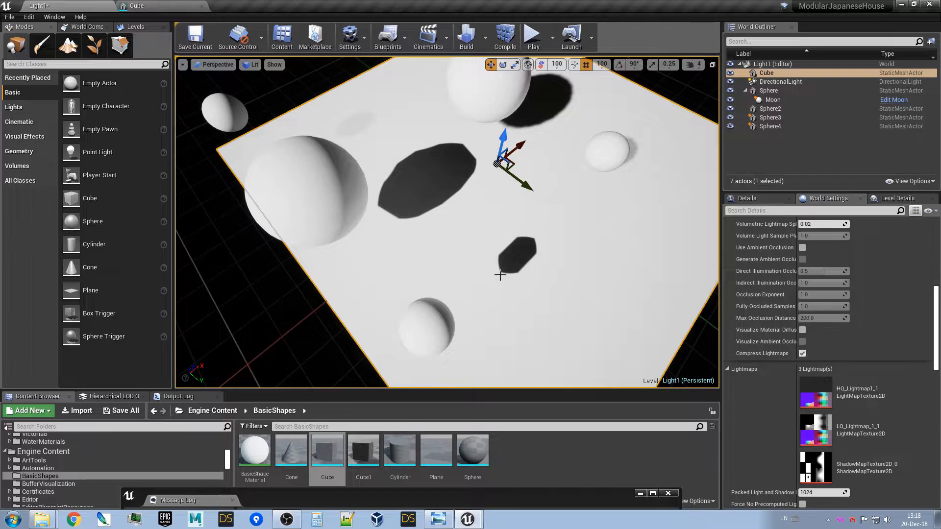
Compare the static and movable spheres' shadows on the platform from several angles and review the Cube's details
left_click_drag(456, 243, 485, 244, "alt")
right_click_drag(485, 244, 621, 264)
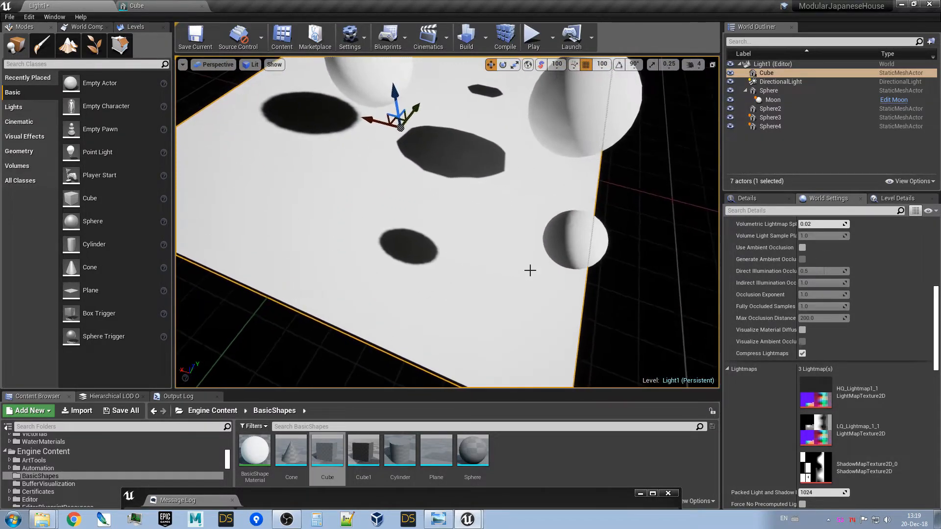
right_click_drag(370, 107, 255, 152)
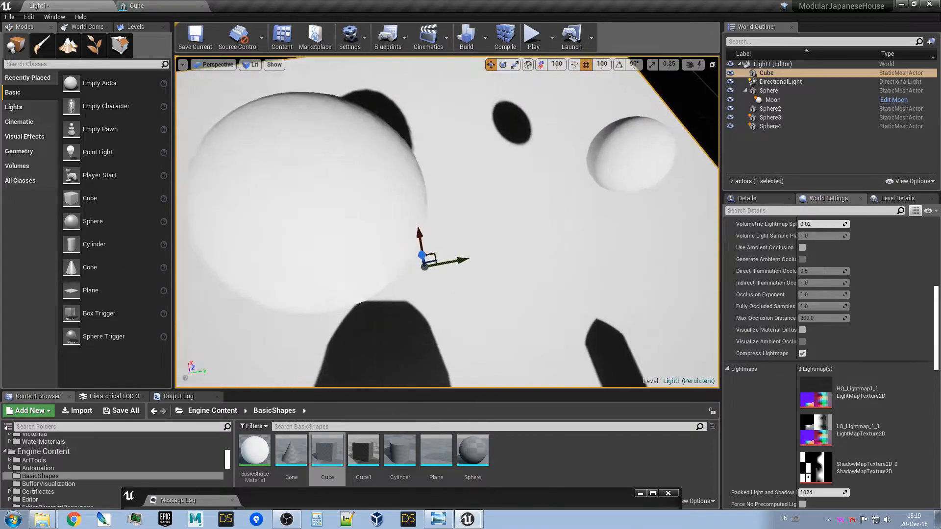
right_click_drag(442, 221, 663, 190)
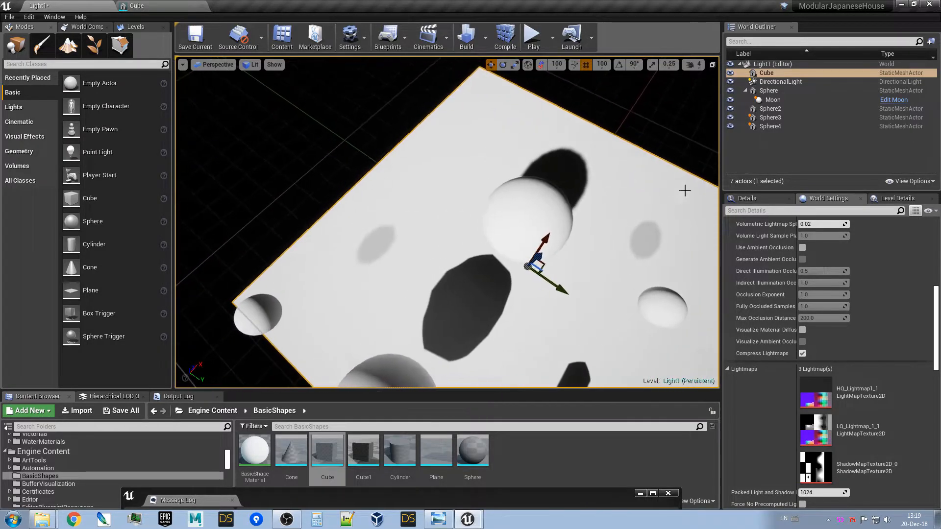
left_click(760, 198)
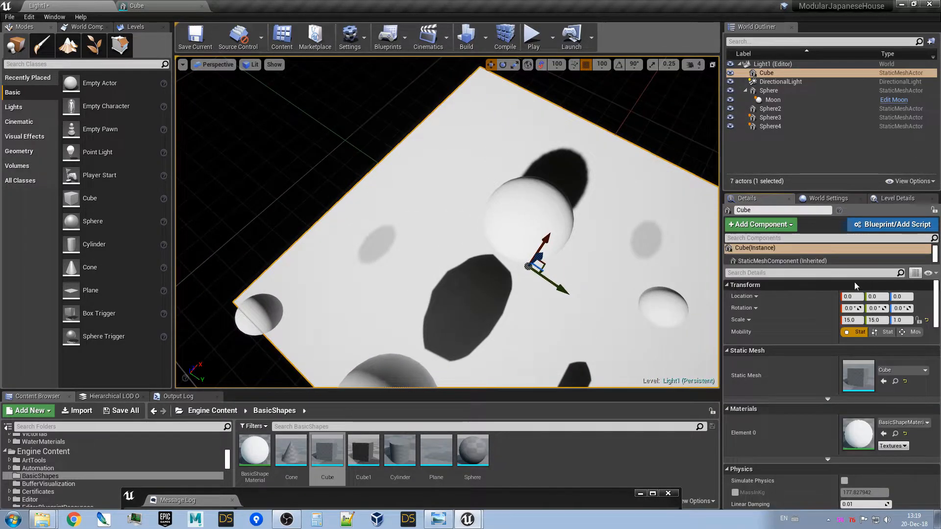
scroll(808, 309, "down", 4)
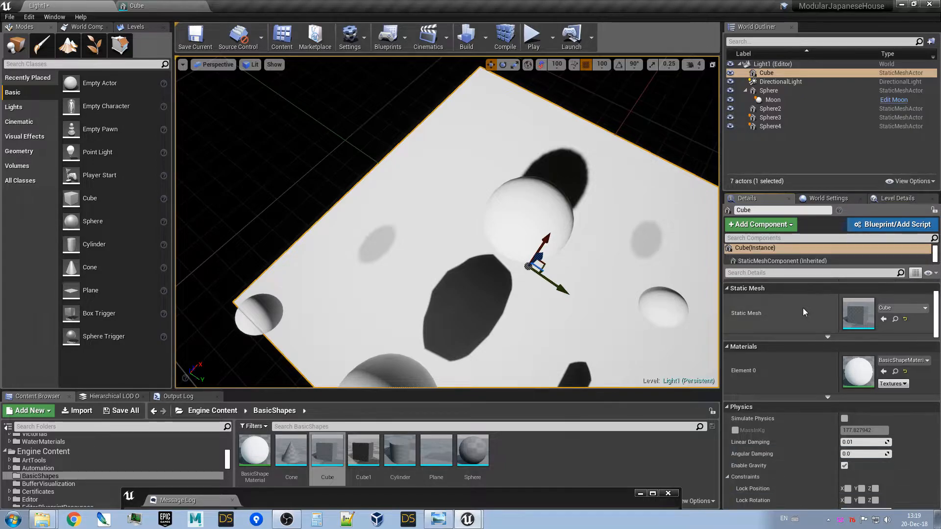
right_click_drag(595, 272, 329, 287)
Set the DirectionalLight's Dynamic Shadow Distance StationaryLight to 1
left_click(504, 317)
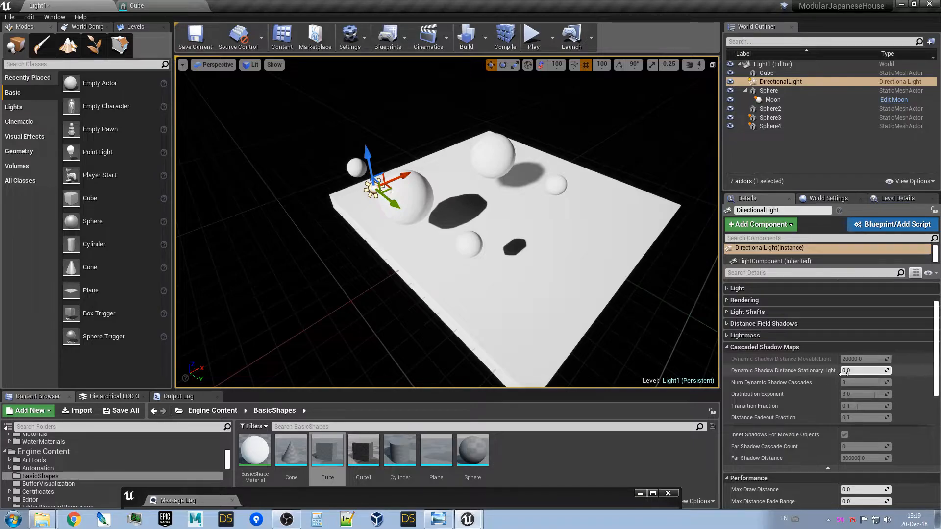
key("w")
right_click_drag(599, 263, 699, 292)
key("a")
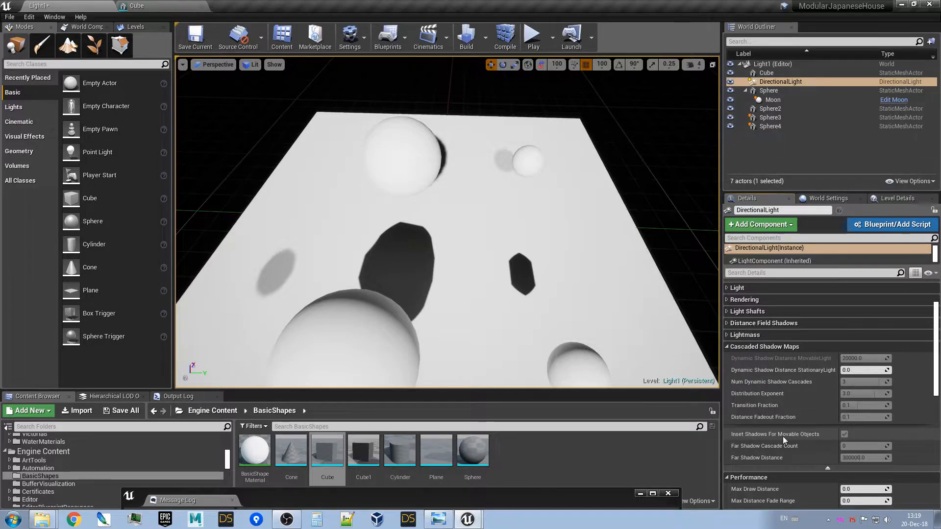
right_click_drag(609, 291, 605, 319)
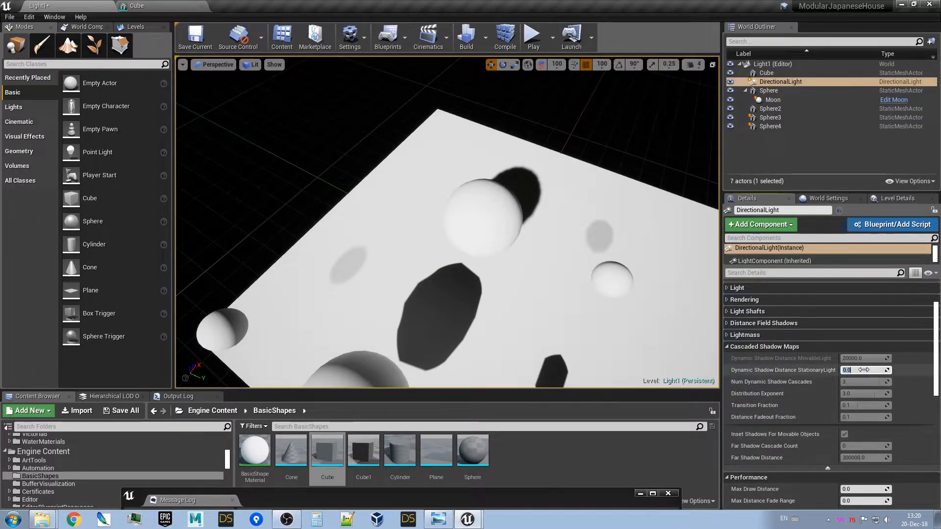
key("Return")
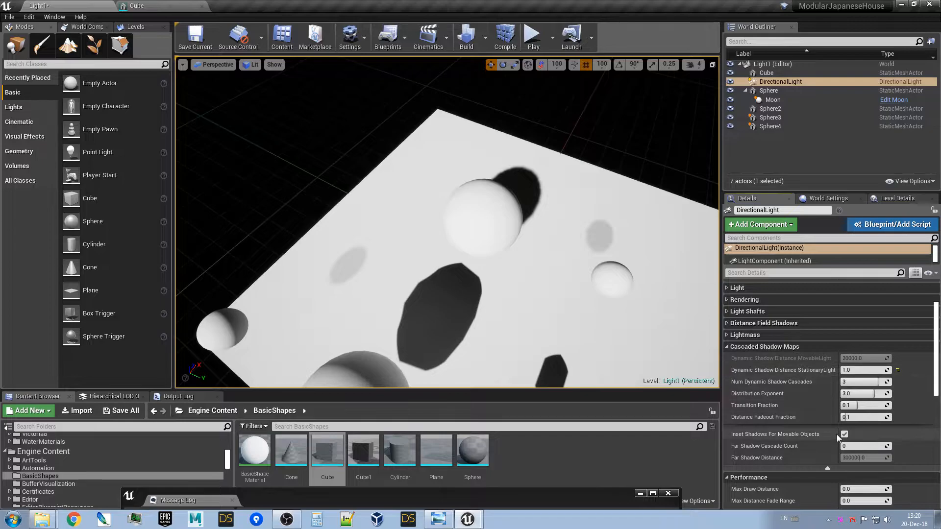
Turn off Inset Shadows For Movable Objects and reset Dynamic Shadow Distance StationaryLight to its default, checking the shadows near and far
left_click(844, 434)
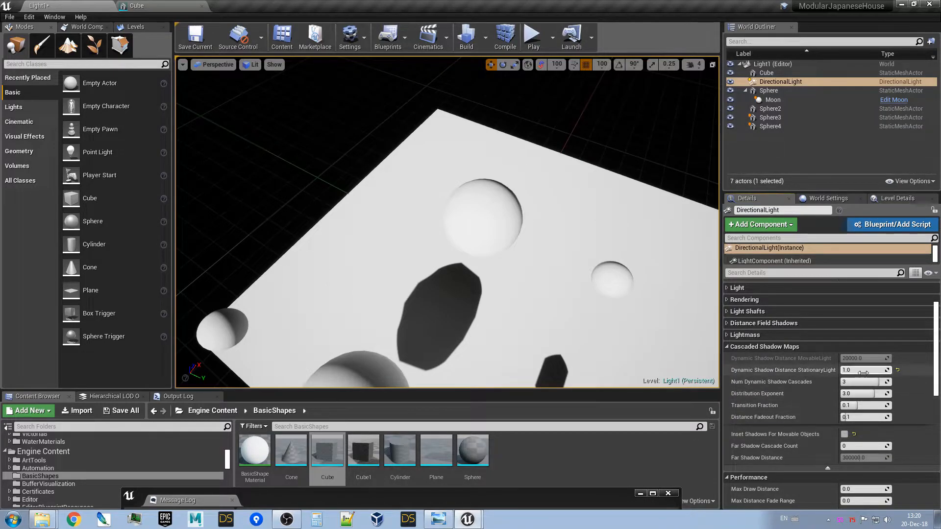
left_click(898, 371)
mouse_move(564, 245)
right_mouse_down()
mouse_move(632, 248)
mouse_move(602, 235)
mouse_move(334, 235)
mouse_move(343, 274)
mouse_move(471, 240)
mouse_move(706, 236)
mouse_move(564, 279)
mouse_move(574, 275)
mouse_move(554, 270)
mouse_move(573, 250)
right_mouse_up()
key("s")
key("d")
key("w")
key("s")
key("a")
key("a")
key("w")
key("s")
key("w")
key("s")
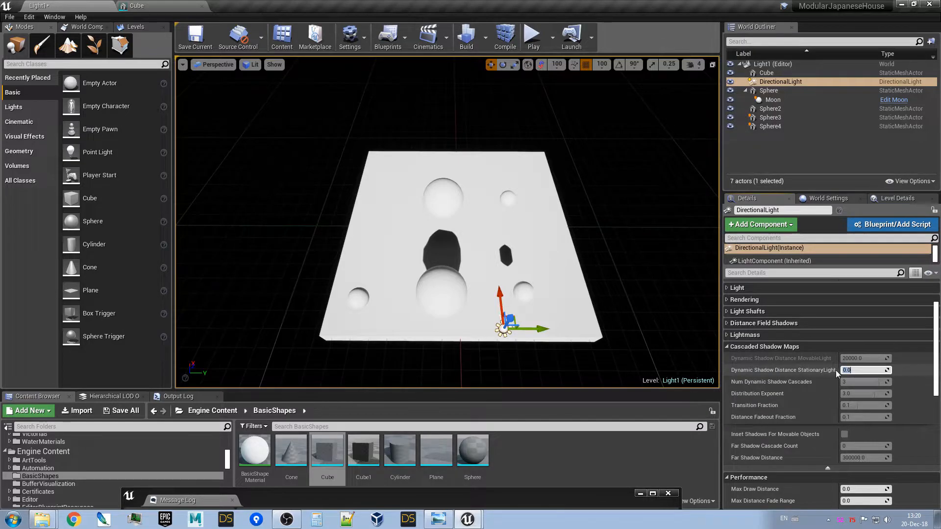
Set Dynamic Shadow Distance StationaryLight to 1 and re-enable Inset Shadows For Movable Objects to compare the movable spheres' shadows
left_click(845, 435)
key("w")
mouse_move(447, 222)
right_mouse_down()
mouse_move(447, 198)
mouse_move(447, 218)
right_mouse_up()
key("s")
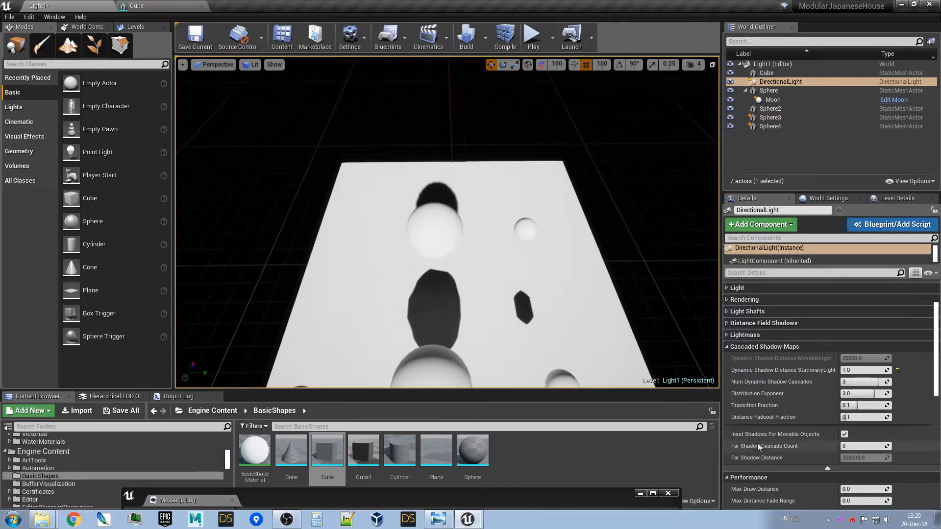
Turn off Inset Shadows For Movable Objects and set Dynamic Shadow Distance StationaryLight to 1500
left_click(844, 435)
right_click_drag(552, 283, 543, 282)
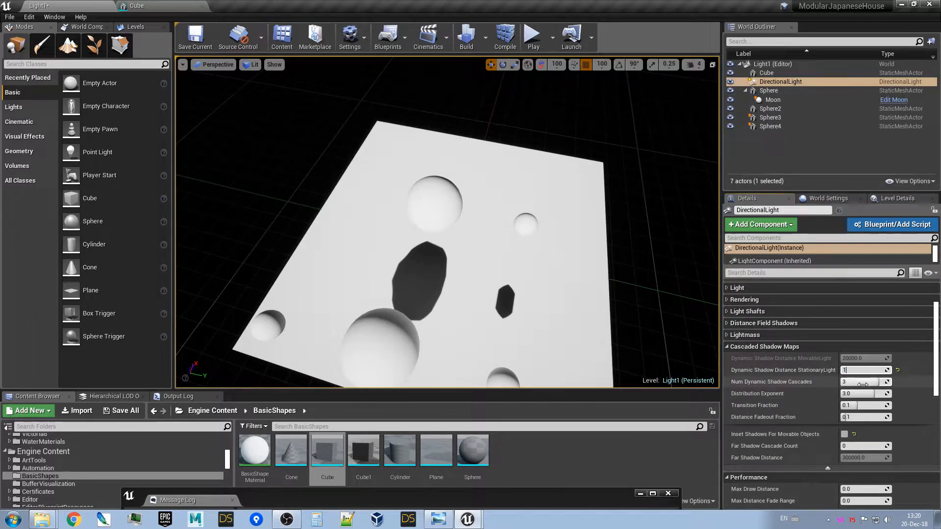
type("500")
key("Return")
Check how the dynamic shadows change with camera distance in the level view and in a play session
right_click_drag(687, 344, 497, 330)
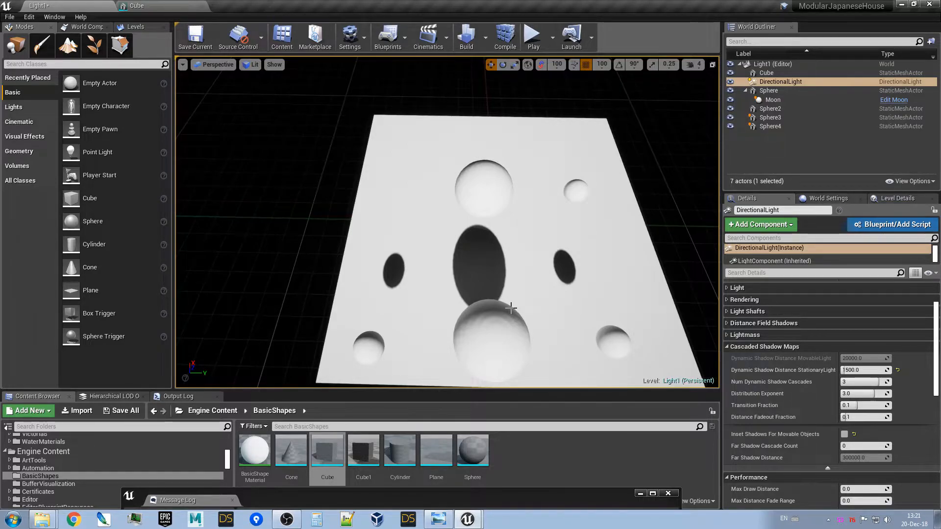
right_click_drag(539, 290, 530, 259)
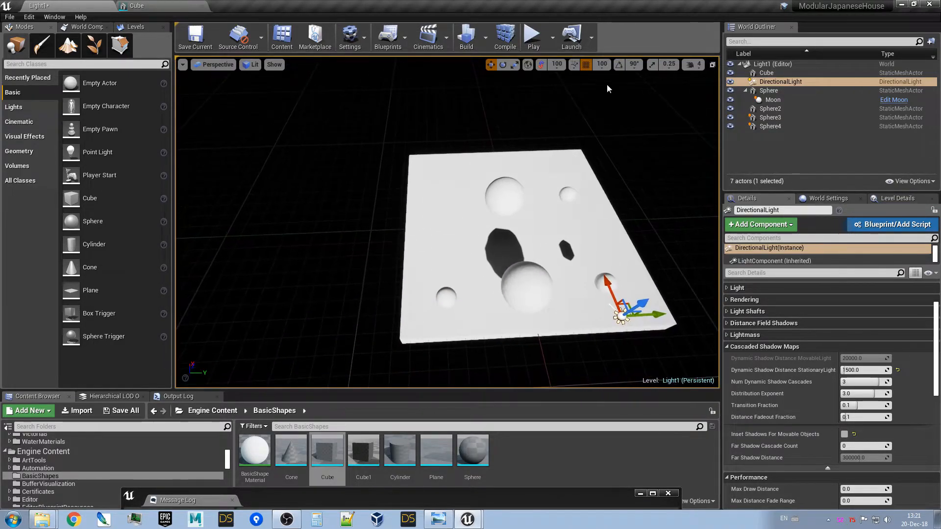
left_click(535, 38)
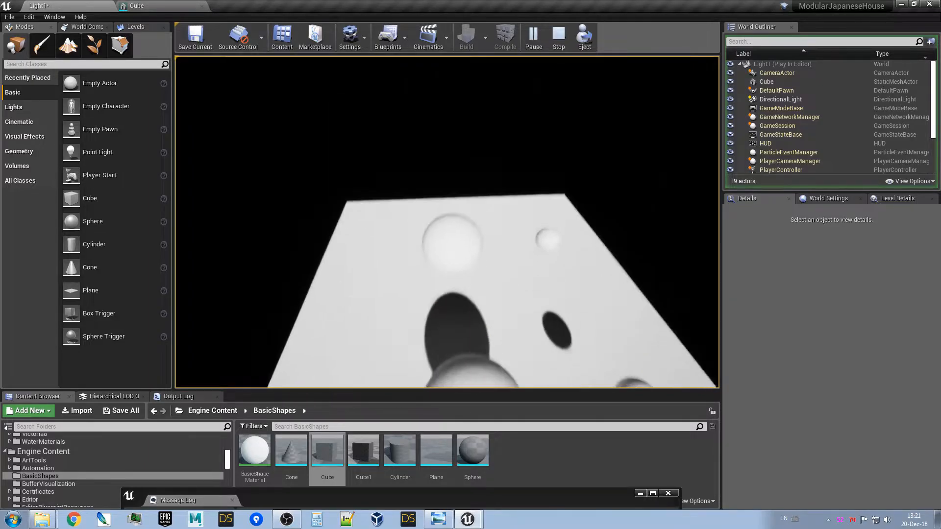
key("Escape")
Select the DirectionalLight and compare the sphere shadows from near and distant viewpoints
right_click_drag(577, 191, 574, 214)
right_click_drag(570, 260, 576, 211)
left_click(577, 206)
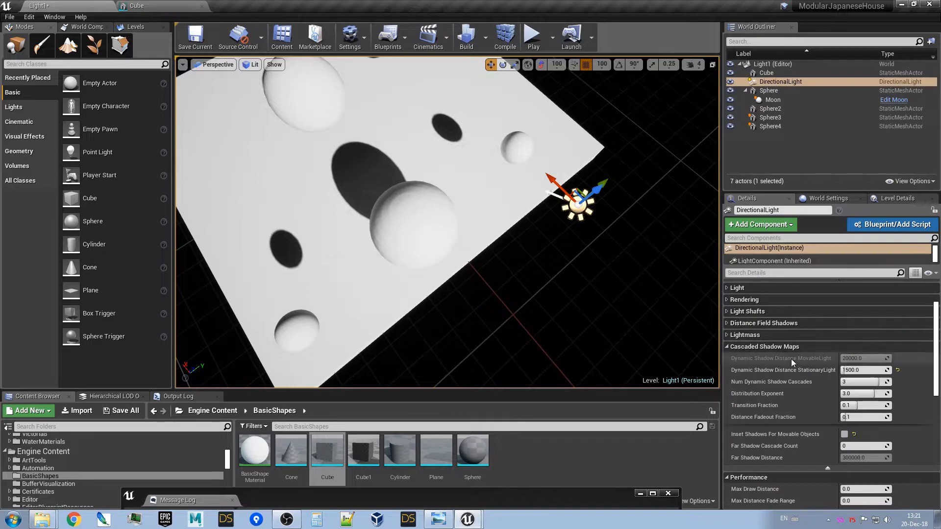
right_click_drag(622, 233, 637, 216)
mouse_move(566, 251)
right_mouse_down()
mouse_move(554, 257)
mouse_move(565, 252)
right_mouse_up()
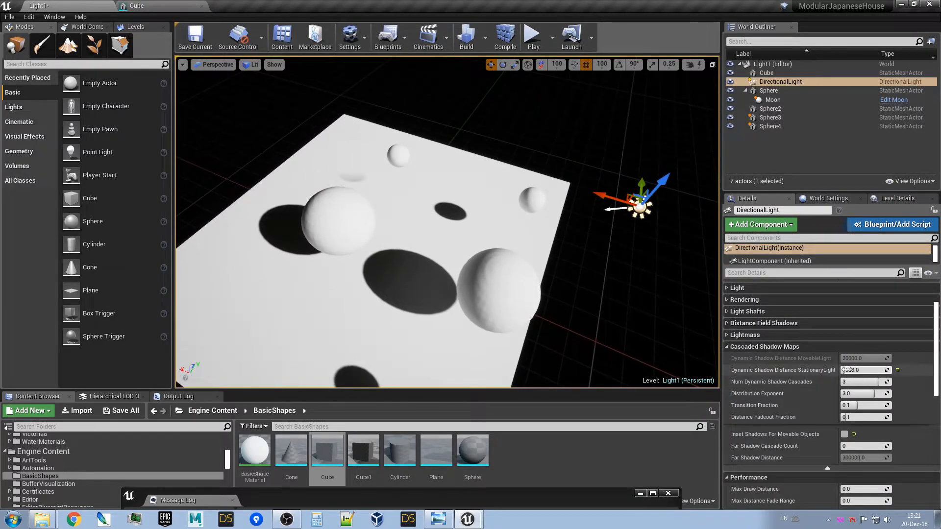
right_click_drag(613, 285, 691, 341)
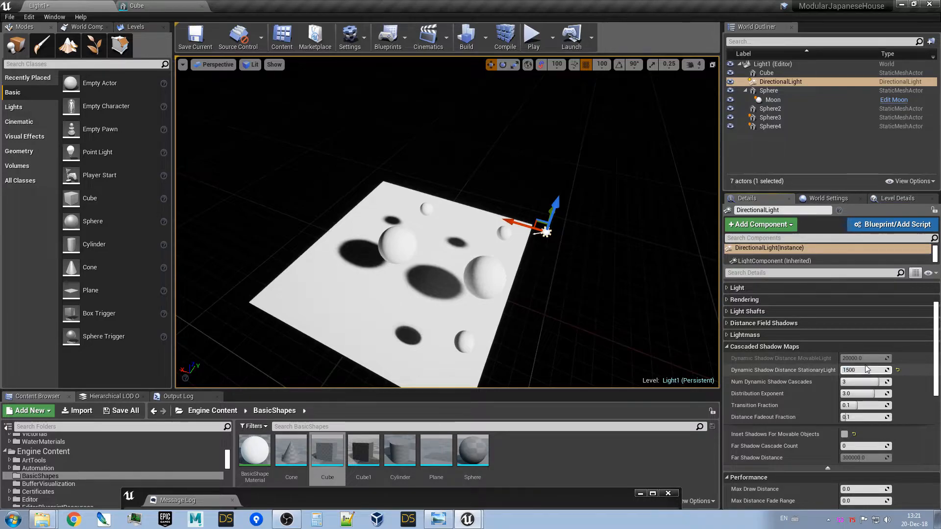
Compare the static and movable spheres' shadows from several angles and camera distances around the plane
left_click_drag(652, 309, 553, 268, "alt")
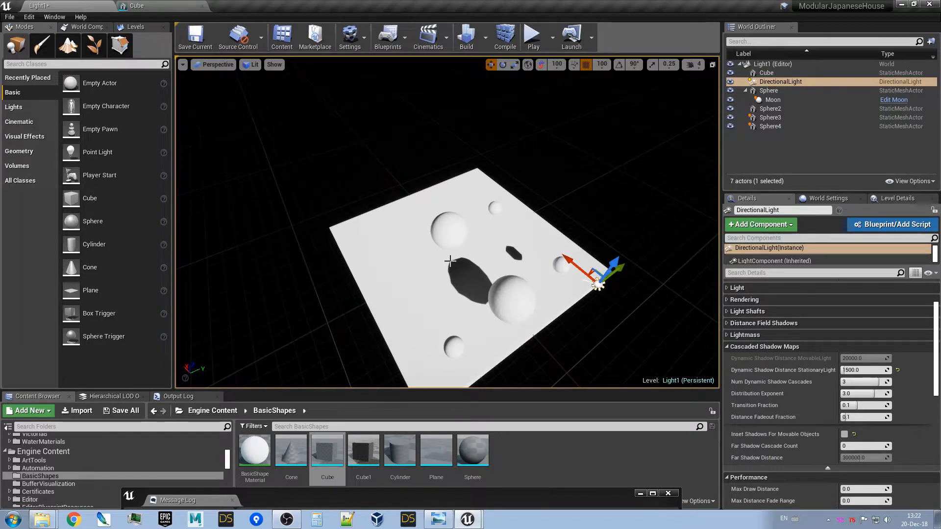
left_click_drag(430, 262, 338, 268, "alt")
right_click_drag(441, 245, 343, 264)
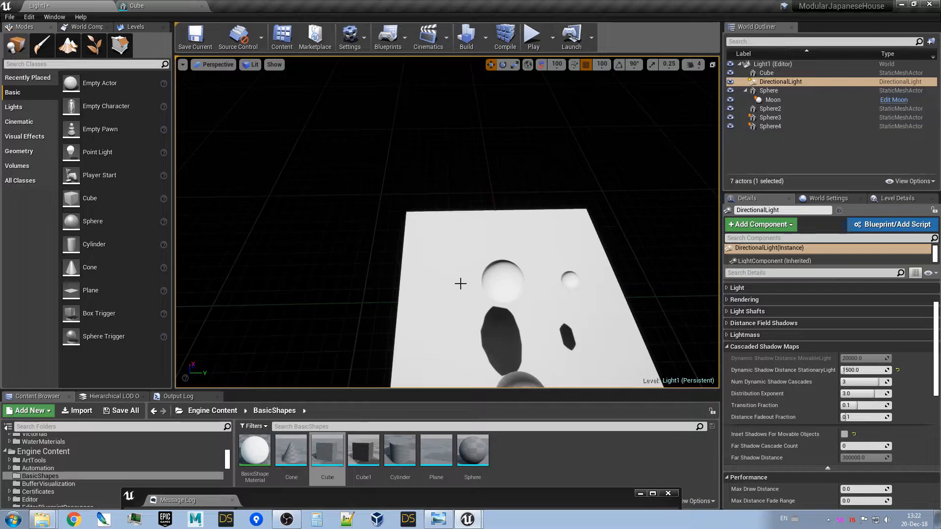
right_click_drag(449, 279, 539, 294)
right_click_drag(513, 234, 512, 226)
right_click_drag(402, 341, 556, 327)
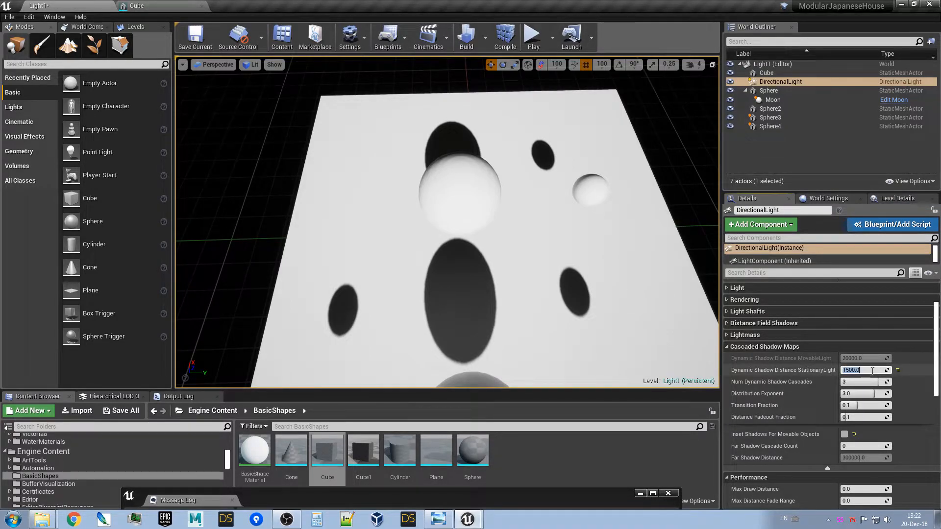
right_click_drag(632, 319, 567, 303)
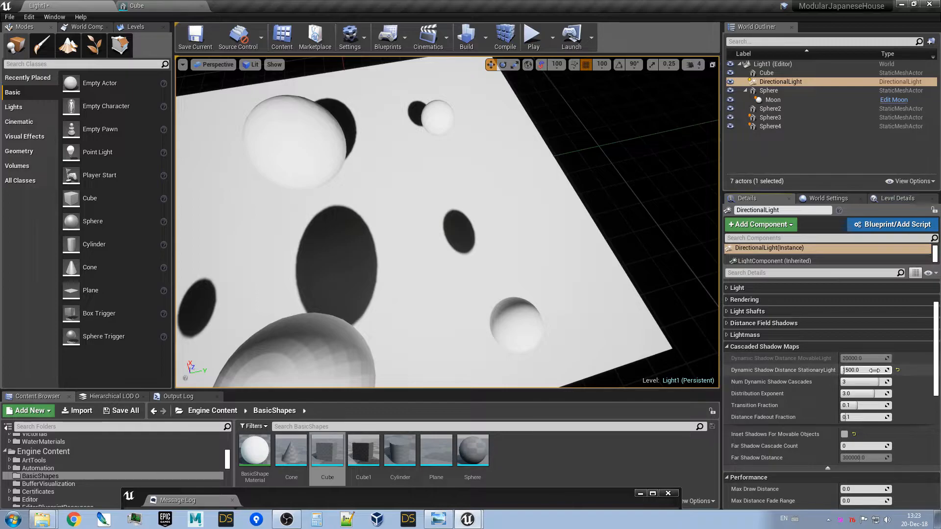
Set Dynamic Shadow Distance StationaryLight to 0 and inspect the spheres' shadows up close
left_click_drag(875, 370, 833, 371)
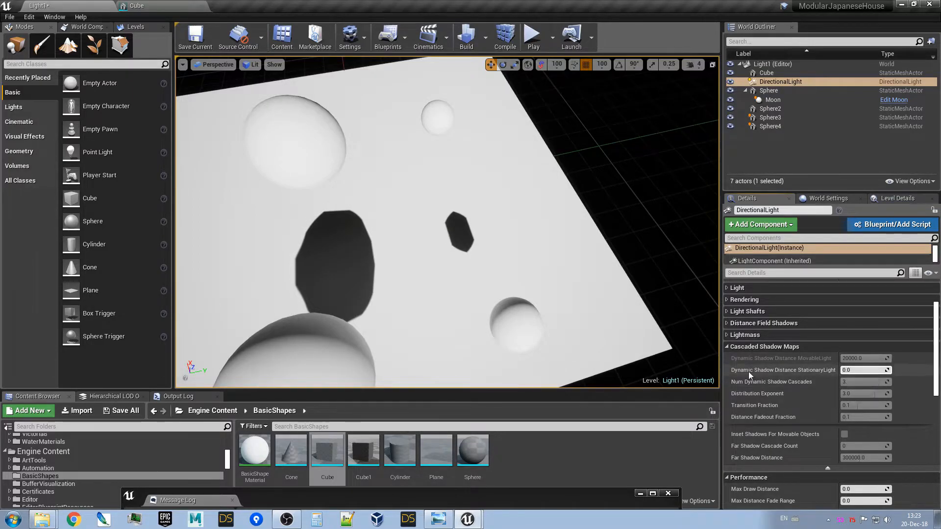
right_click_drag(553, 275, 378, 308)
right_click_drag(508, 282, 441, 284)
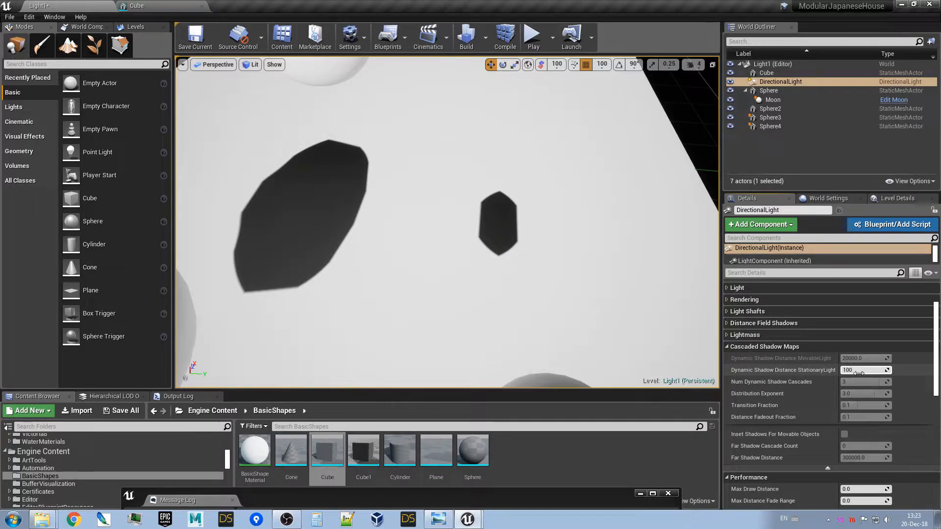
Set Dynamic Shadow Distance StationaryLight to 1000 and view the sphere shadows from near and farther away
key("Return")
right_click_drag(582, 304, 430, 255)
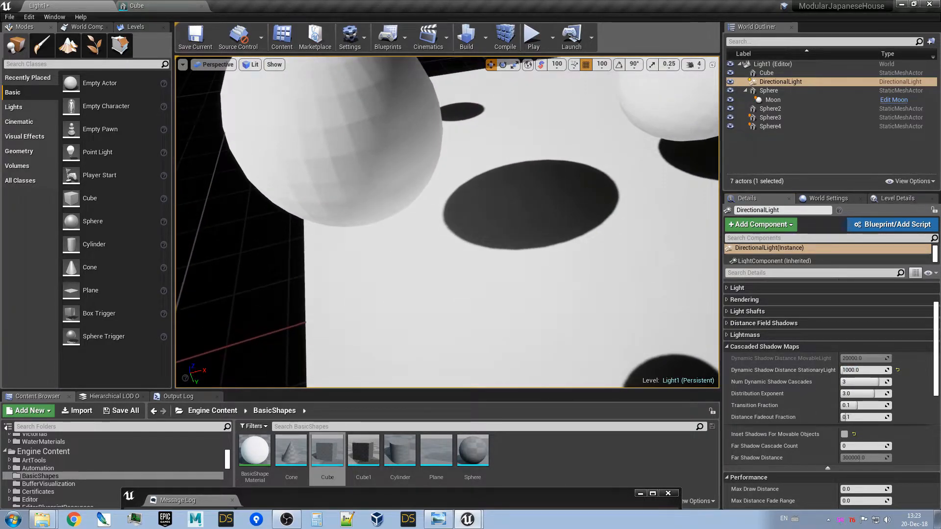
key("s")
mouse_move(555, 251)
right_mouse_down()
mouse_move(571, 248)
mouse_move(587, 268)
mouse_move(558, 256)
right_mouse_up()
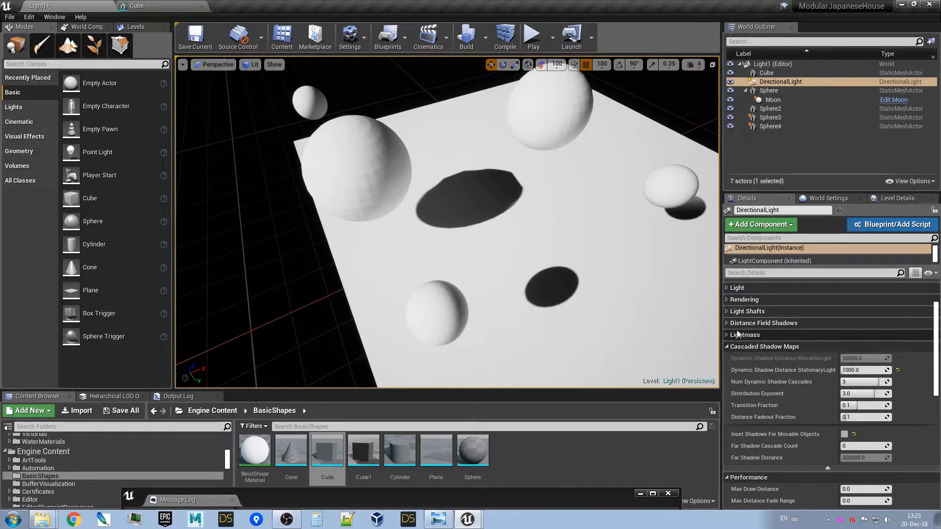
Examine how the static and movable spheres' shadows change while moving the camera repeatedly towards and away from the plane
right_click_drag(610, 290, 599, 284)
key("w")
right_click_drag(476, 340, 536, 334)
key("a")
key("w")
key("d")
key("w")
key("a")
key("s")
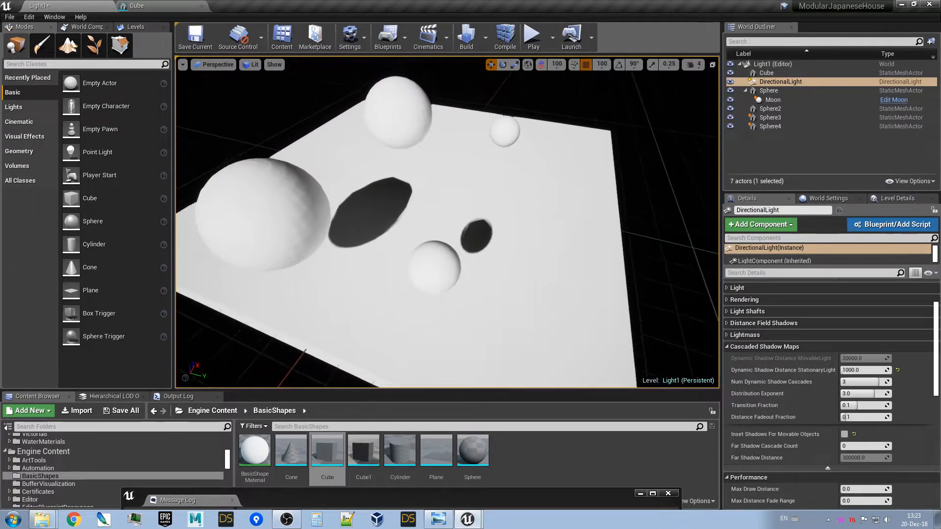
key("s")
key("s")
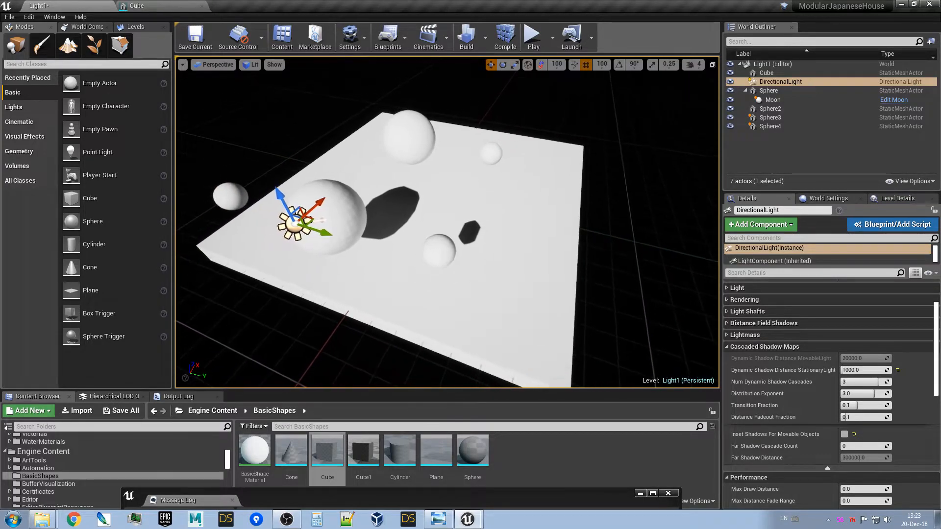
right_click_drag(537, 335, 539, 333)
key("w")
key("w")
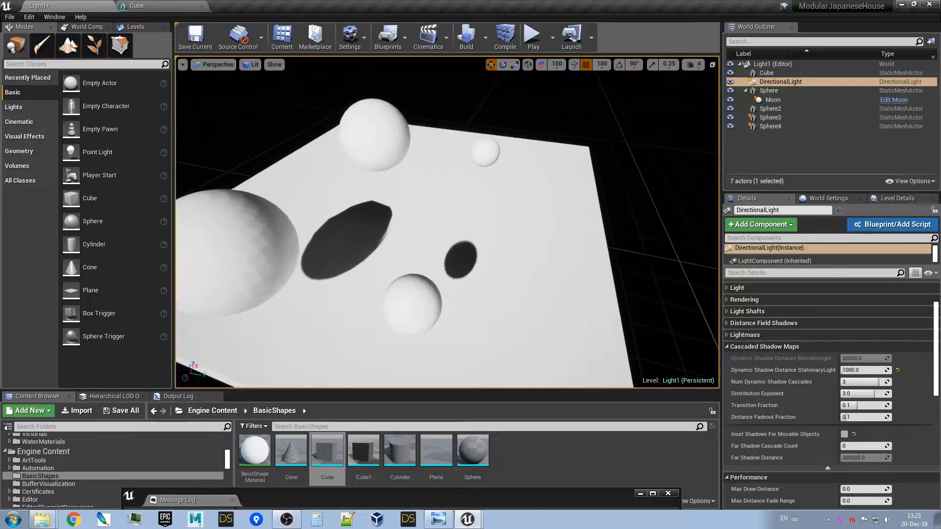
right_click_drag(515, 304, 494, 304)
key("s")
key("w")
key("s")
key("s")
key("w")
key("s")
key("w")
key("s")
key("w")
key("s")
key("w")
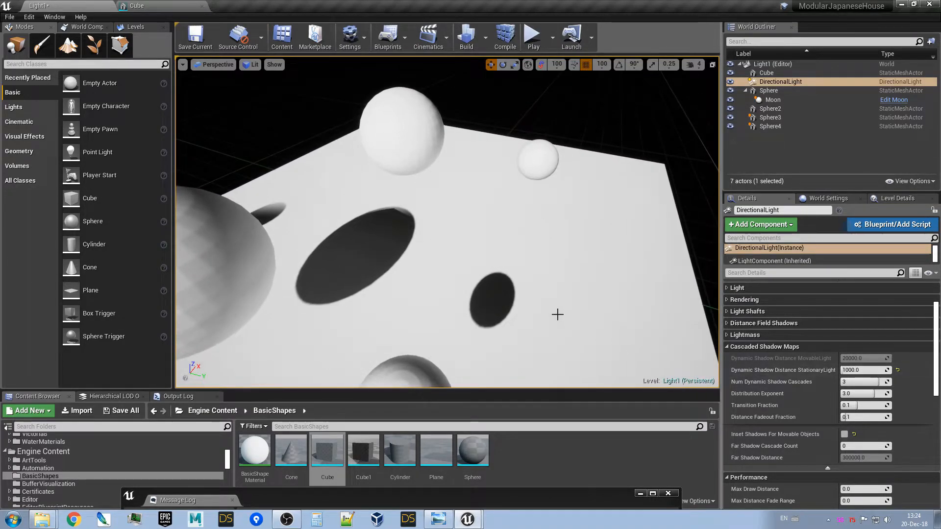
Set Dynamic Shadow Distance StationaryLight to 1500 and check the sphere shadows again
right_click_drag(559, 314, 558, 315)
key("s")
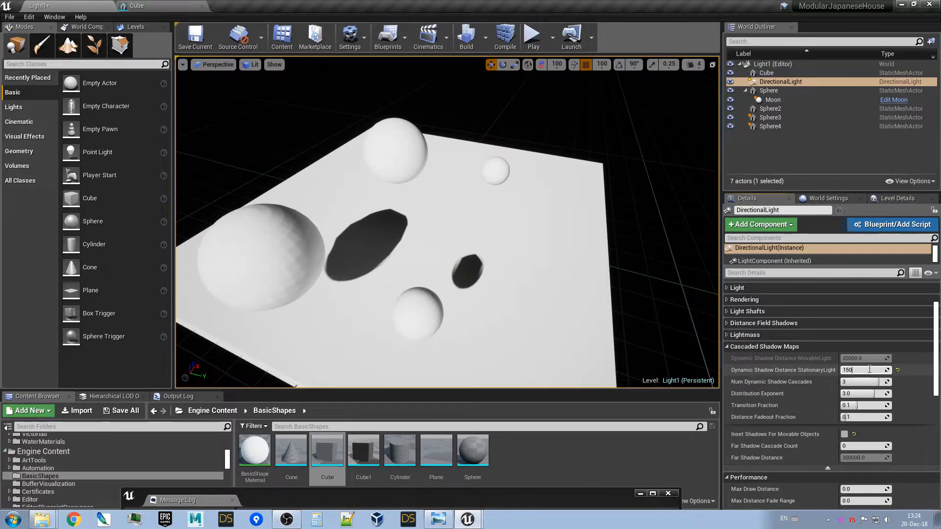
right_click_drag(588, 243, 575, 251)
key("w")
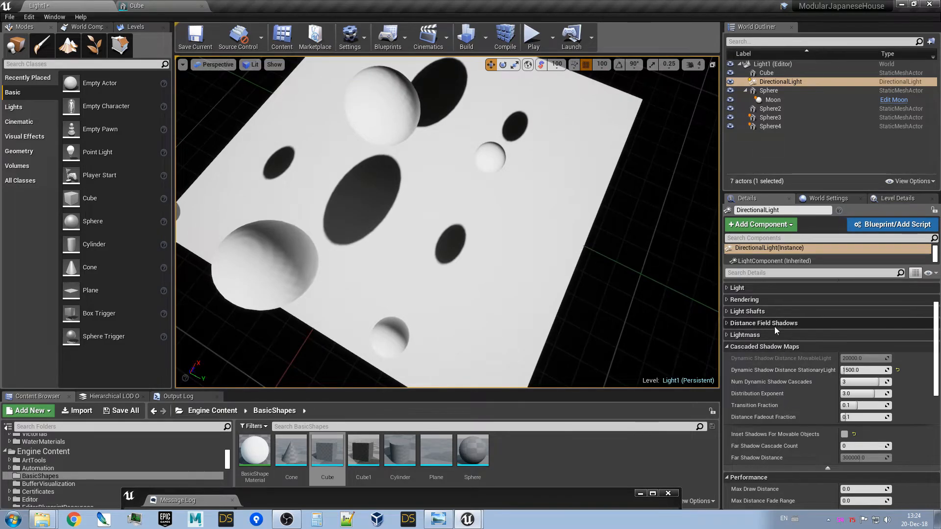
Enable RayTraced DistanceField Shadows on the DirectionalLight and compare the sphere shadows from near and far
left_click(727, 322)
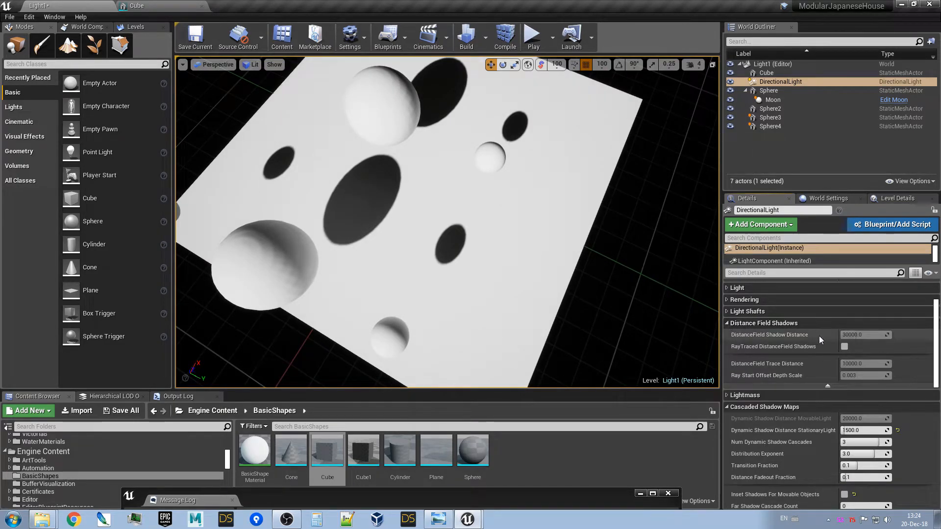
left_click(845, 346)
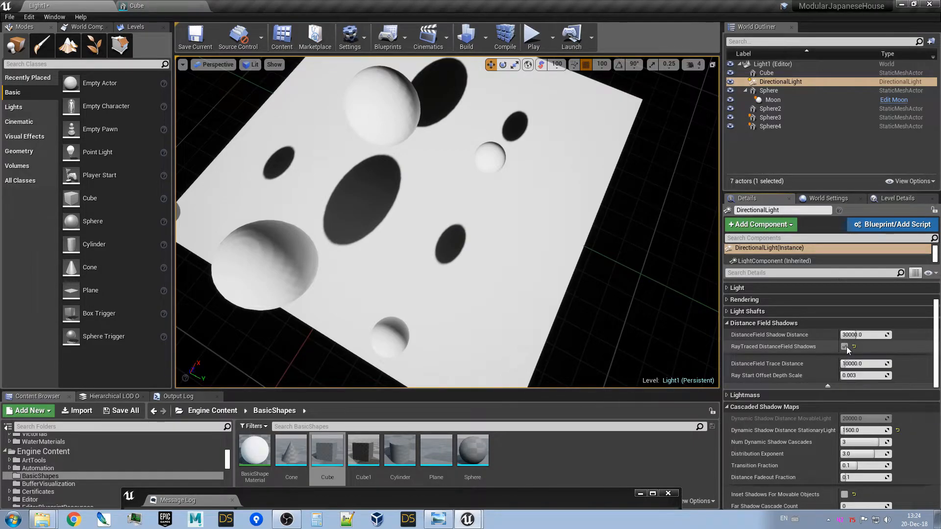
right_click_drag(564, 204, 564, 204)
key("s")
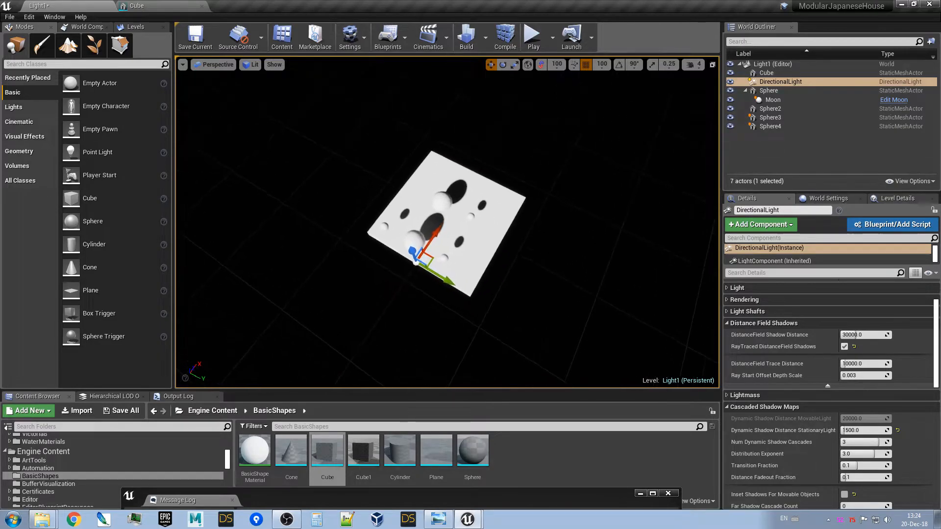
key("w")
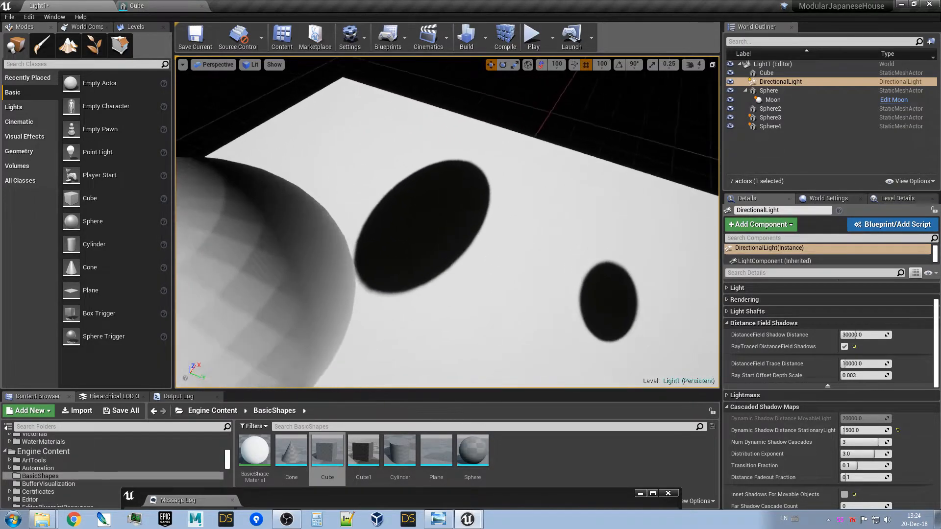
key("s")
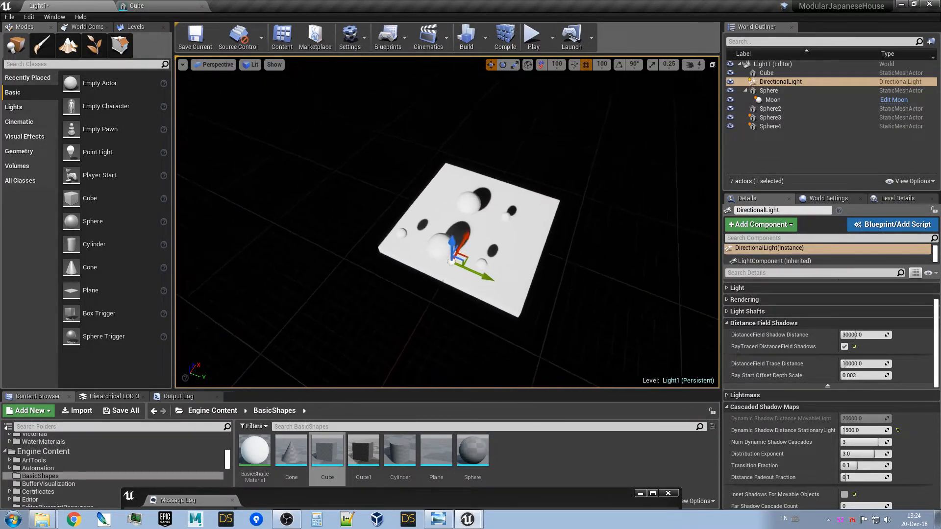
key("w")
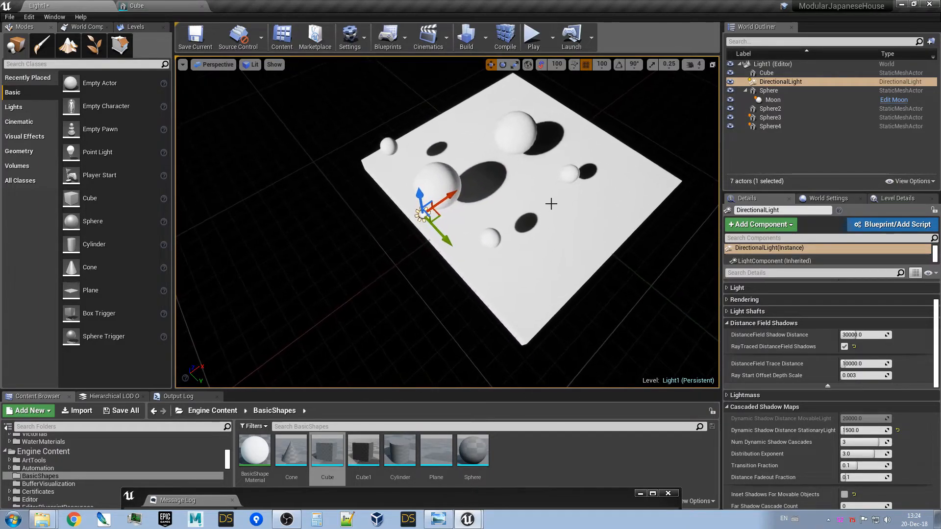
Examine the ray-traced distance field shadows of the spheres from different angles and distances
key("w")
mouse_move(567, 240)
right_mouse_down()
mouse_move(421, 201)
mouse_move(583, 245)
right_mouse_up()
key("d")
key("a")
key("s")
key("s")
left_click_drag(584, 245, 603, 245)
key("s")
right_click_drag(584, 245, 681, 251)
key("a")
key("w")
key("w")
right_click_drag(447, 223, 344, 213)
key("s")
key("d")
key("s")
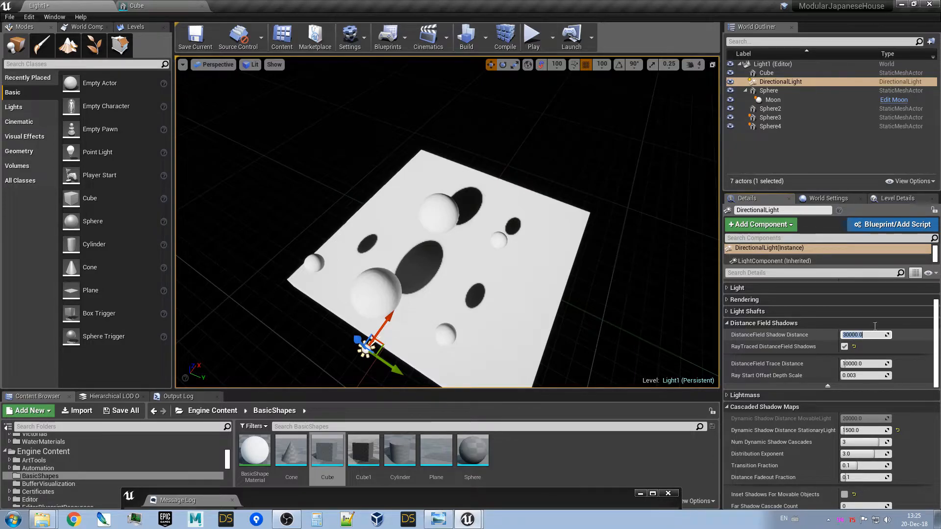
Set DistanceField Shadow Distance to 4000 and check the sphere shadows at varying distances from the plane
type("4000")
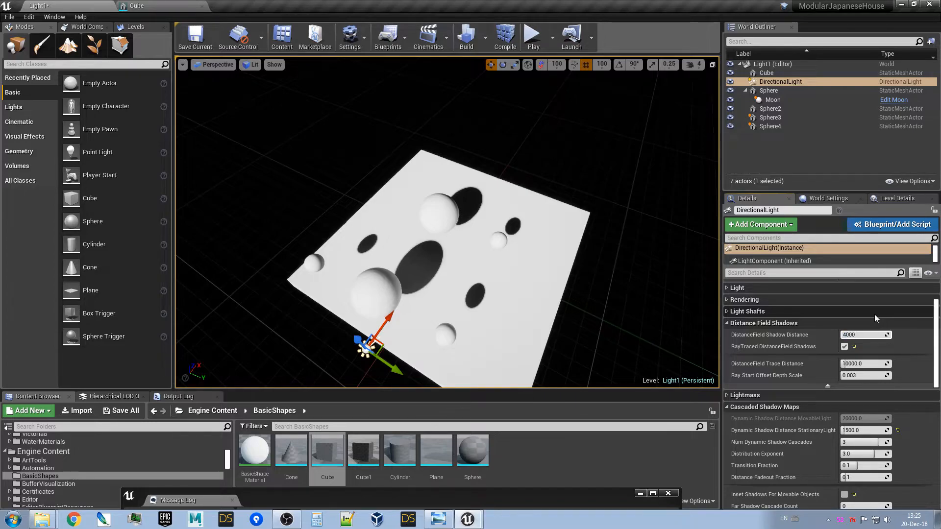
key("Return")
right_click_drag(447, 223, 460, 220)
key("s")
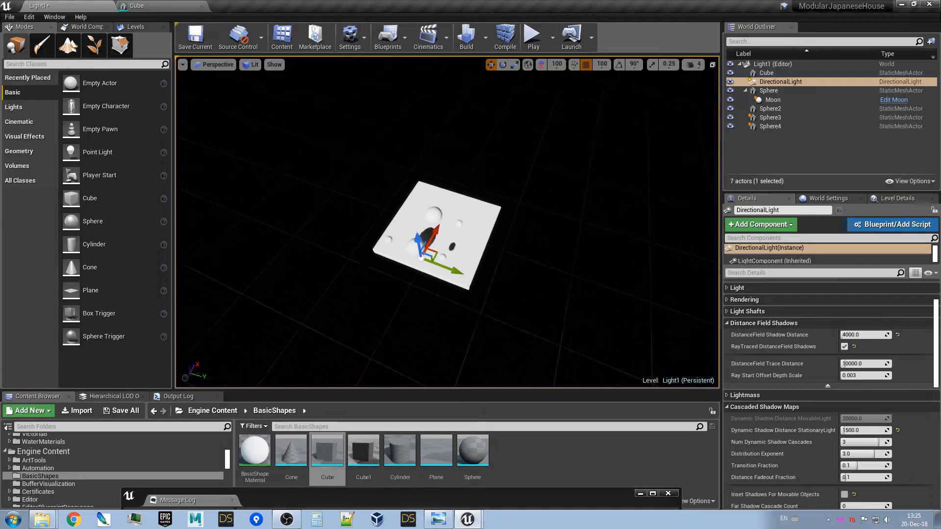
key("w")
scroll(447, 222, "down", 4)
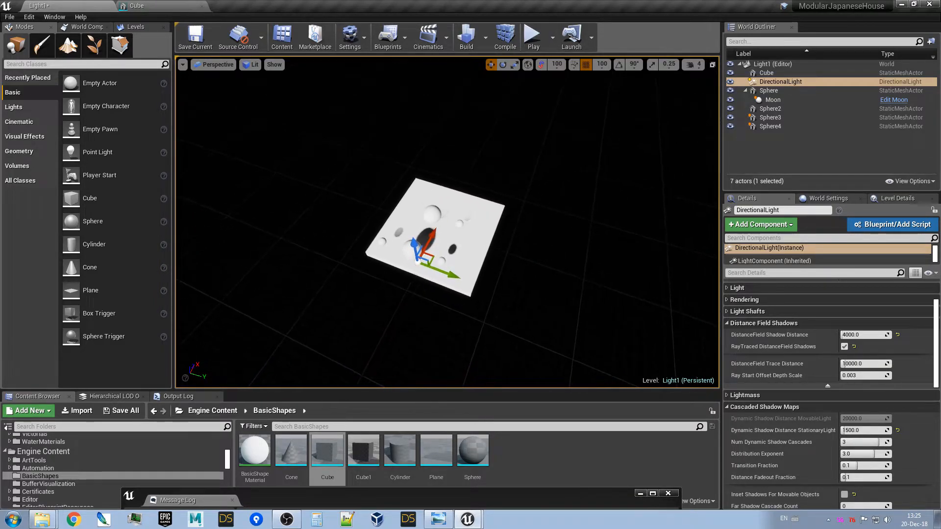
scroll(448, 222, "up", 6)
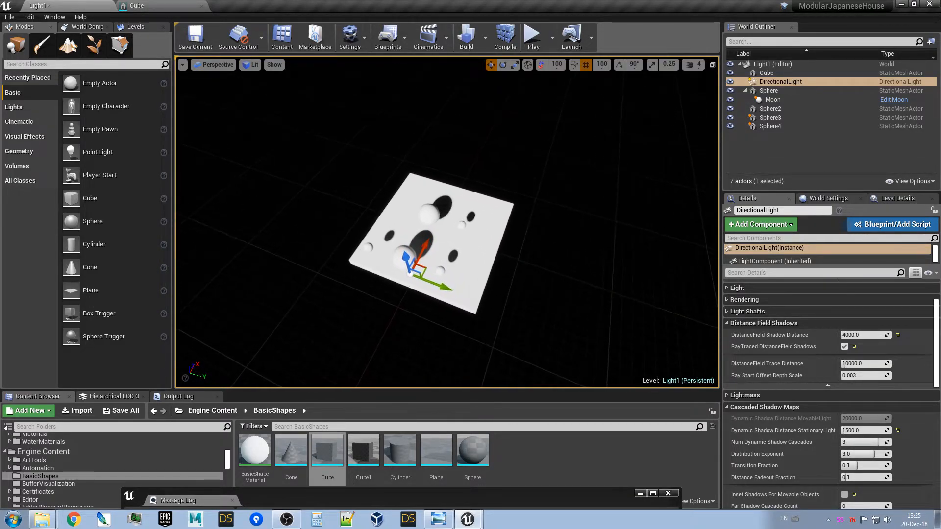
scroll(448, 222, "down", 3)
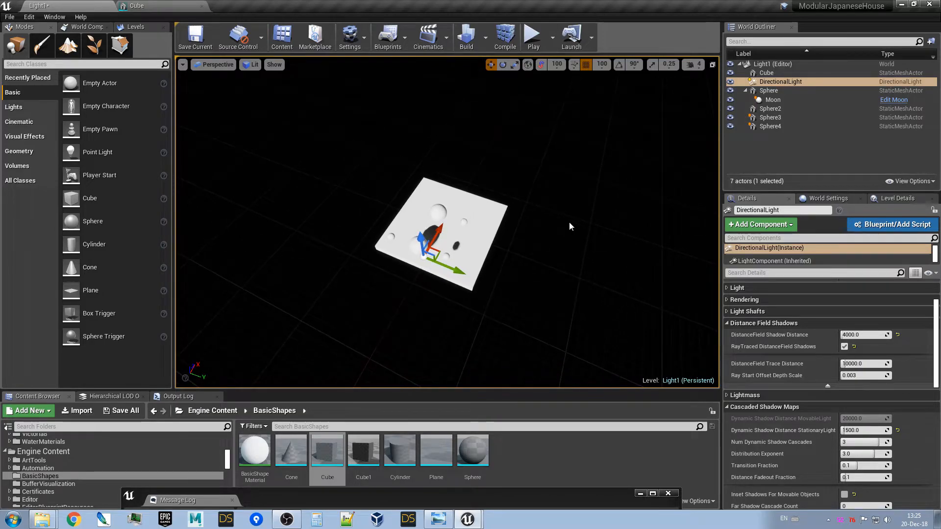
Clear the selection and examine the distance at which the sphere shadows change around the plane
left_click(425, 254)
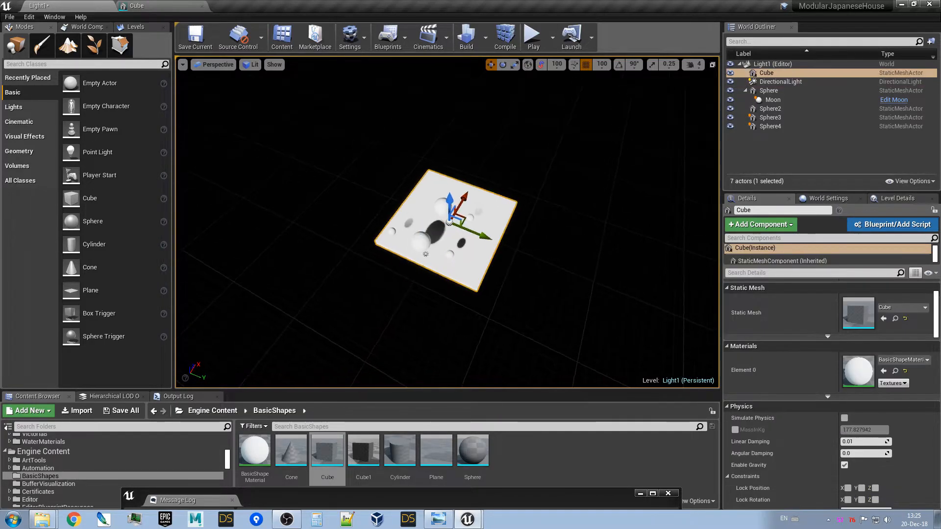
left_click(579, 249)
scroll(579, 249, "up", 5)
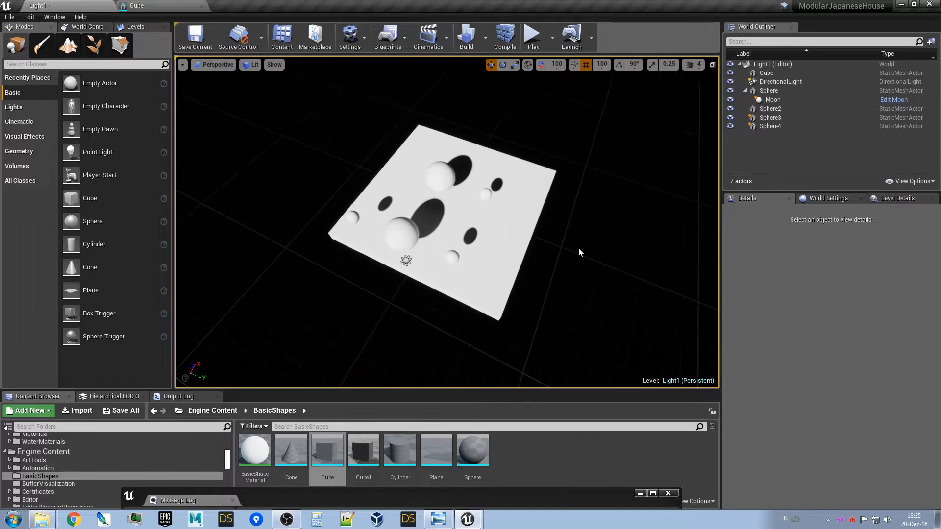
left_click_drag(479, 222, 439, 222, "alt")
right_click_drag(480, 222, 422, 222, "alt")
mouse_move(479, 222)
left_mouse_down("alt")
mouse_move(499, 222)
mouse_move(479, 226)
left_mouse_up("alt")
mouse_move(479, 225)
right_mouse_down()
mouse_move(487, 225)
mouse_move(471, 225)
mouse_move(493, 225)
mouse_move(476, 226)
right_mouse_up()
scroll(469, 216, "up", 5)
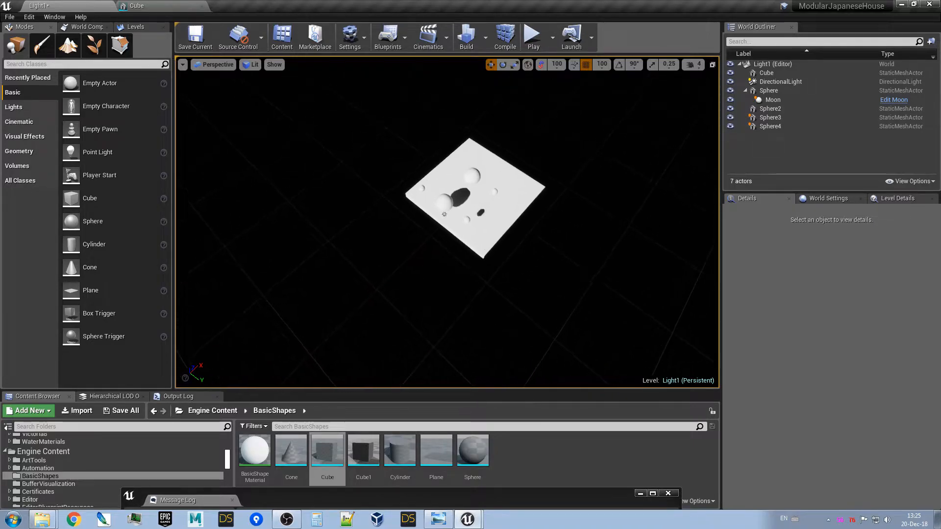
left_click_drag(519, 223, 541, 219, "alt")
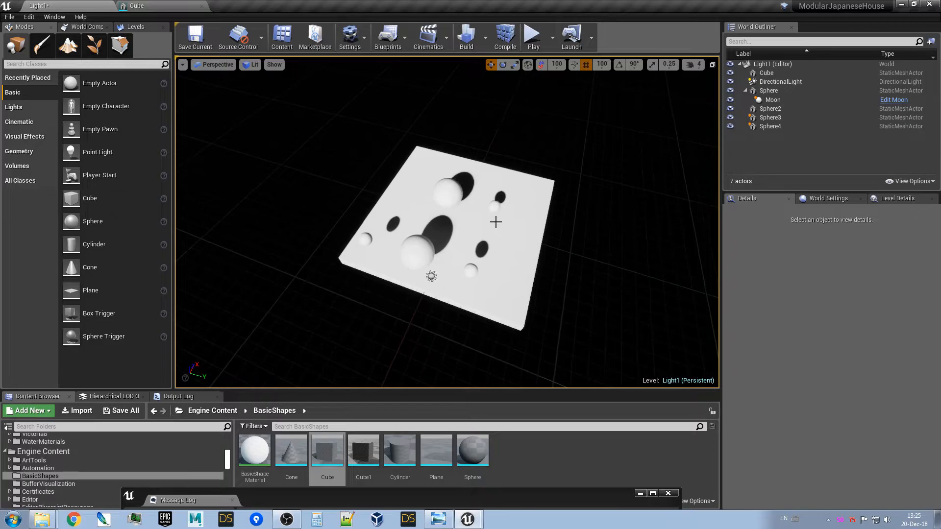
Select the DirectionalLight and set its DistanceField Shadow Distance to 30000
left_click(430, 276)
left_click(863, 335)
type("30000")
key("Return")
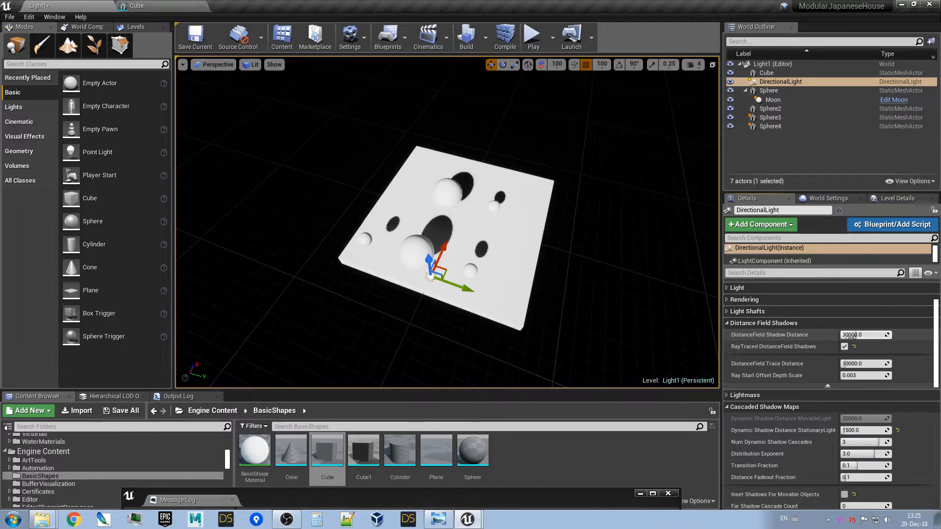
Re-enable Inset Shadows For Movable Objects and compare the movable spheres' shadows on the plane
right_click_drag(479, 266, 539, 294)
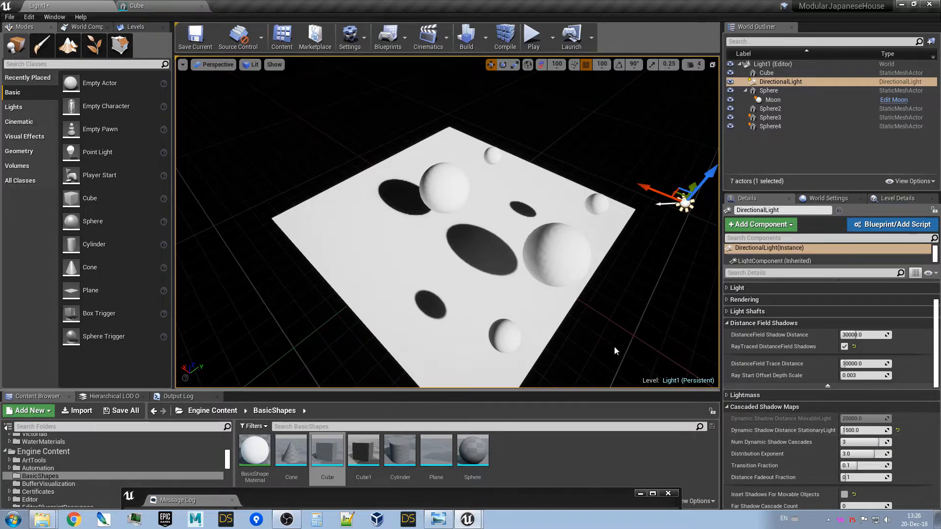
right_click_drag(635, 344, 583, 337)
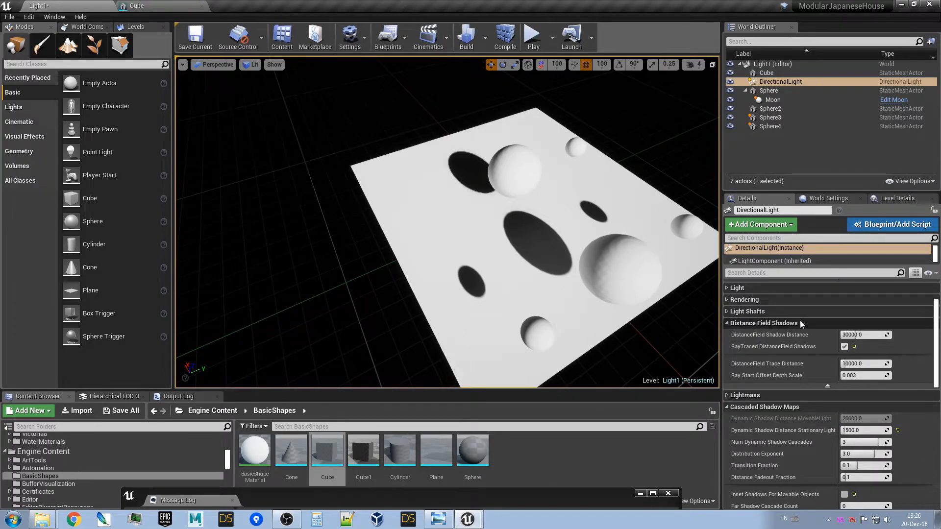
key("s")
right_click_drag(529, 277, 561, 295)
key("w")
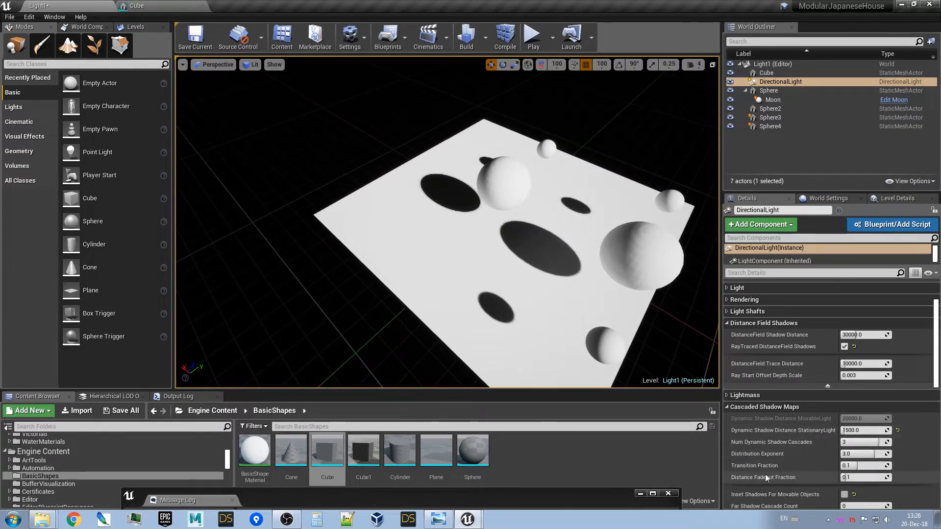
left_click(844, 494)
right_click_drag(667, 360, 663, 358)
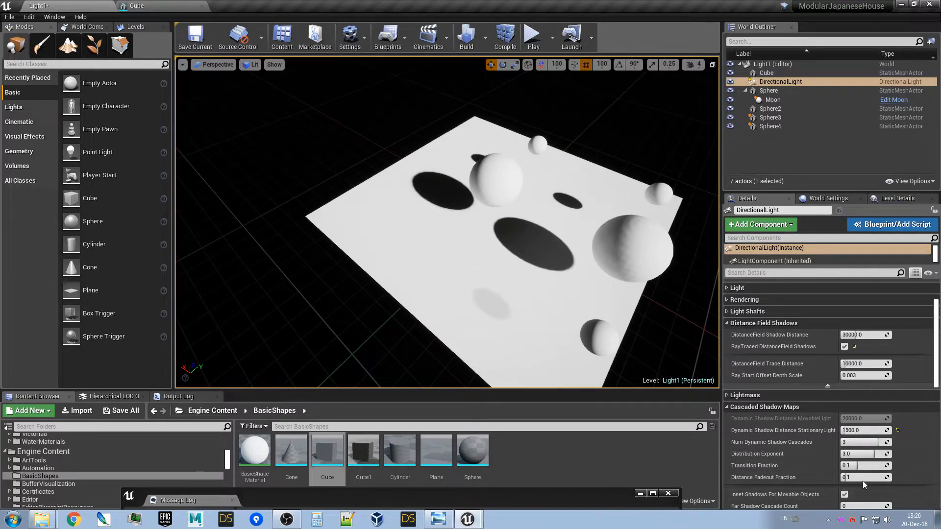
Disable Inset Shadows For Movable Objects on the DirectionalLight and compare the sphere shadows at varying distances from the plane
right_click_drag(563, 242, 353, 245)
key("s")
key("w")
key("s")
key("w")
key("s")
key("a")
left_click(844, 494)
key("w")
key("s")
key("d")
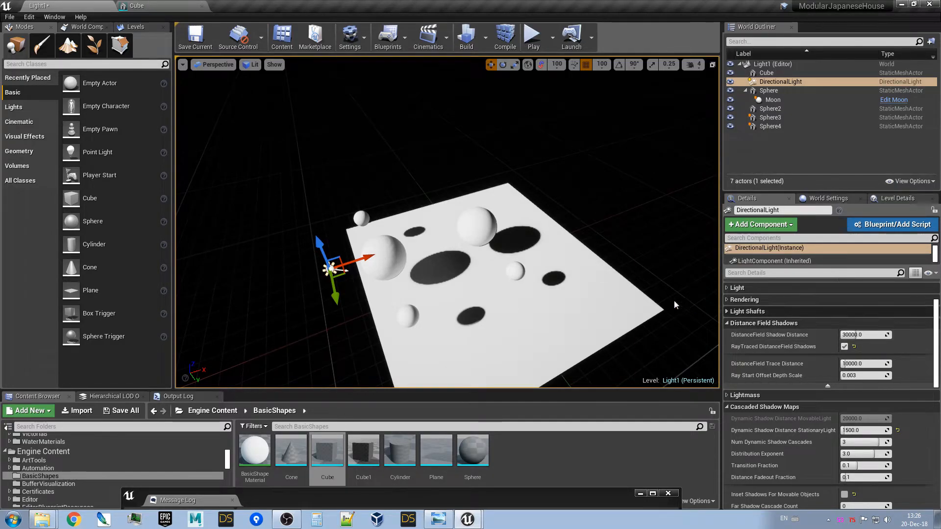
key("d")
mouse_move(607, 292)
right_mouse_down()
mouse_move(571, 293)
mouse_move(618, 304)
right_mouse_up()
key("a")
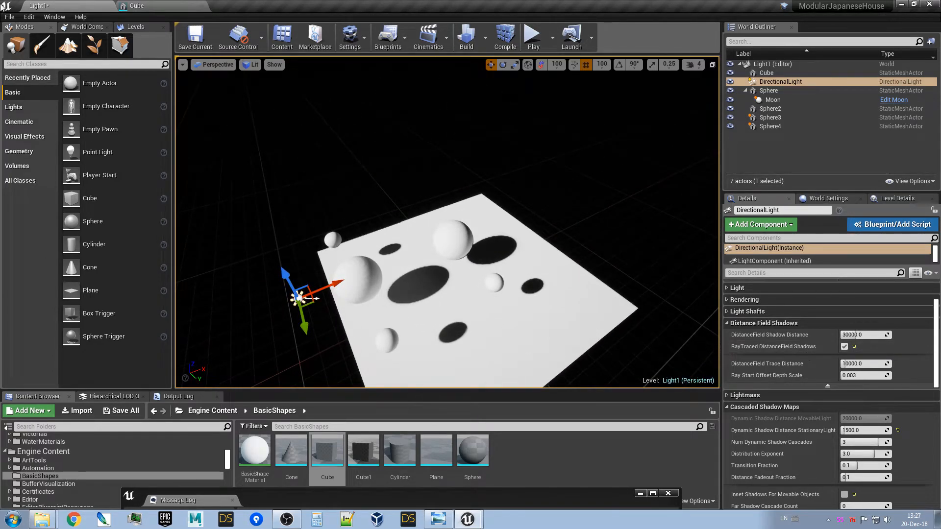
Open the project's Rendering settings, widen the option name column and find the Lighting options
left_click(55, 18)
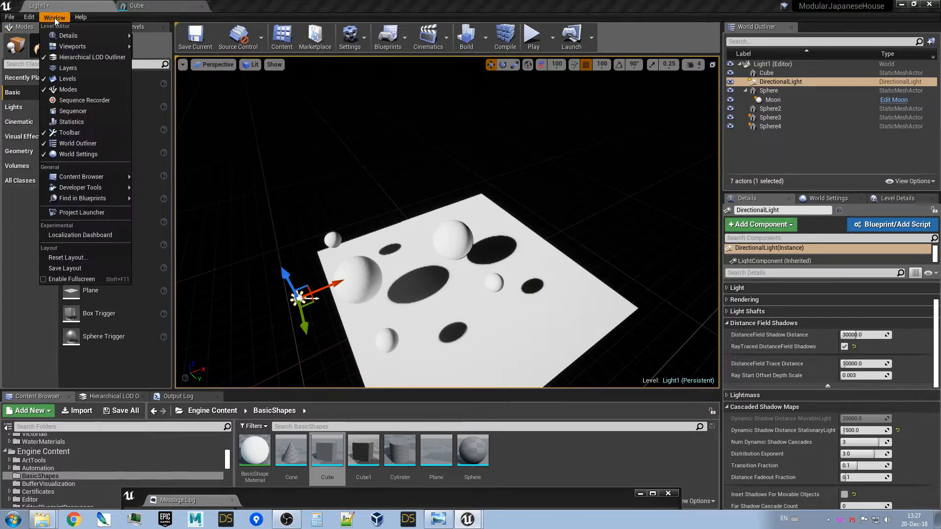
mouse_move(29, 17)
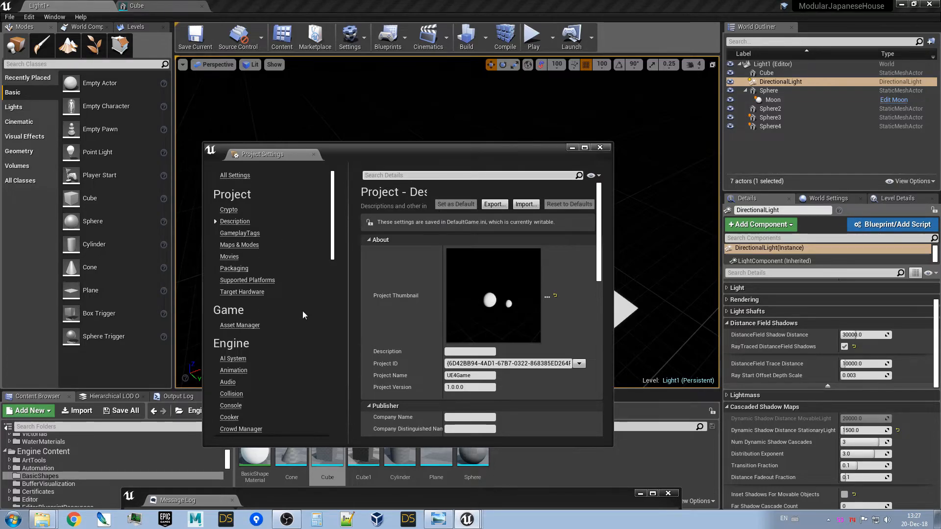
scroll(287, 318, "down", 5)
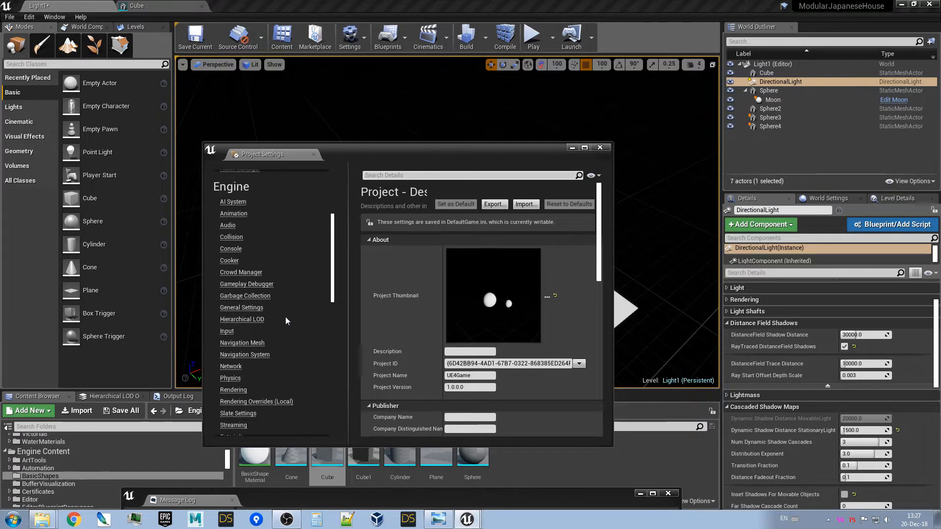
left_click(241, 391)
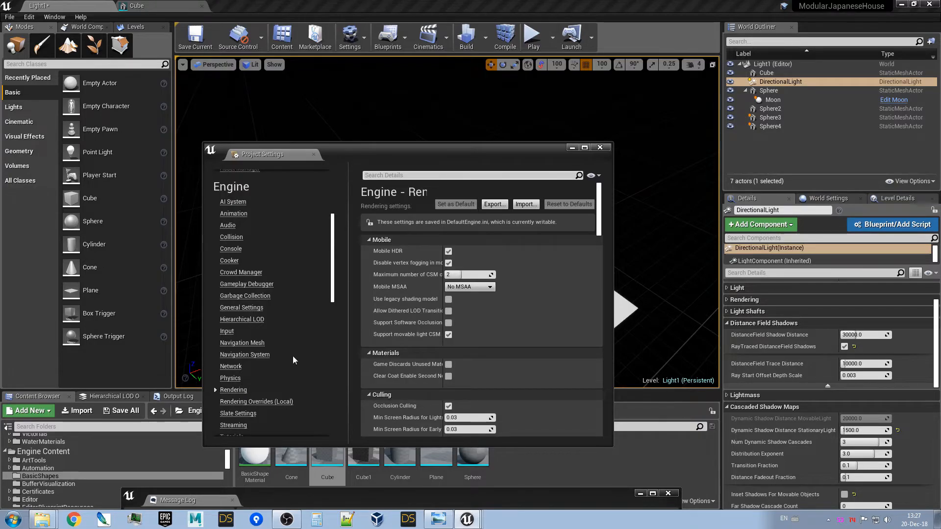
left_click_drag(444, 342, 499, 343)
scroll(445, 365, "down", 4)
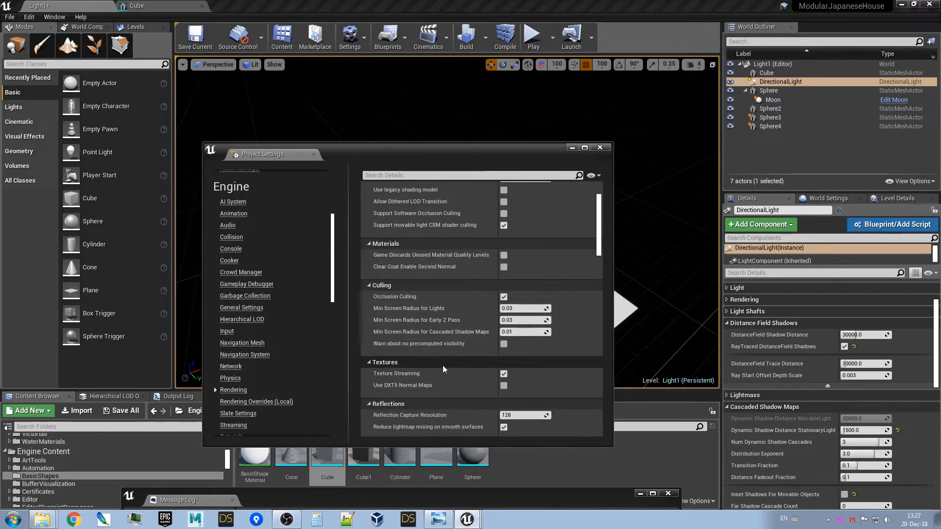
scroll(442, 365, "down", 3)
scroll(442, 366, "down", 2)
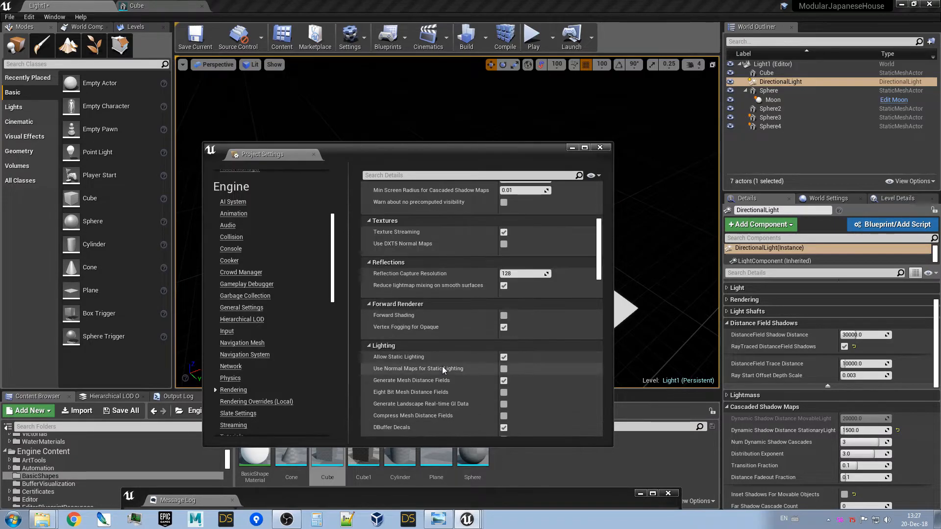
scroll(442, 366, "down", 2)
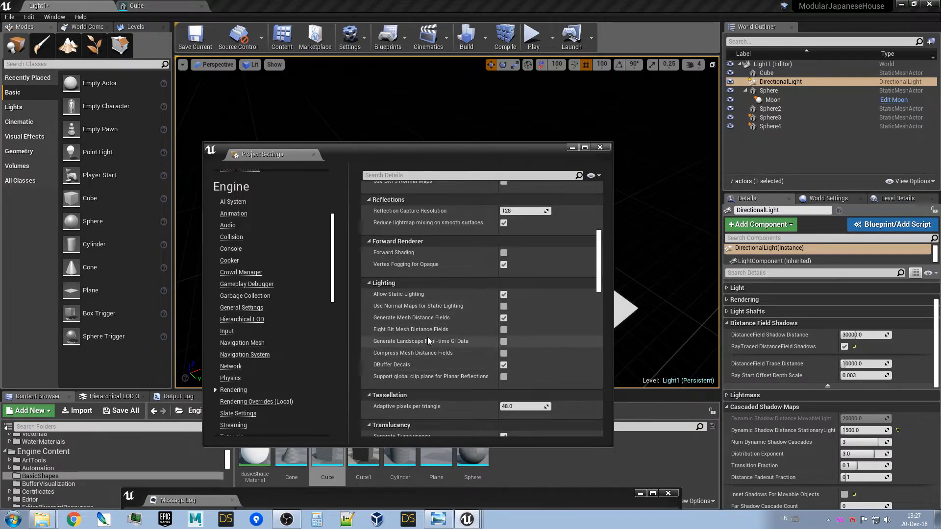
Search the project settings for "dista", check the Generate Mesh Distance Fields option and close Project Settings
left_click(409, 175)
type("dista")
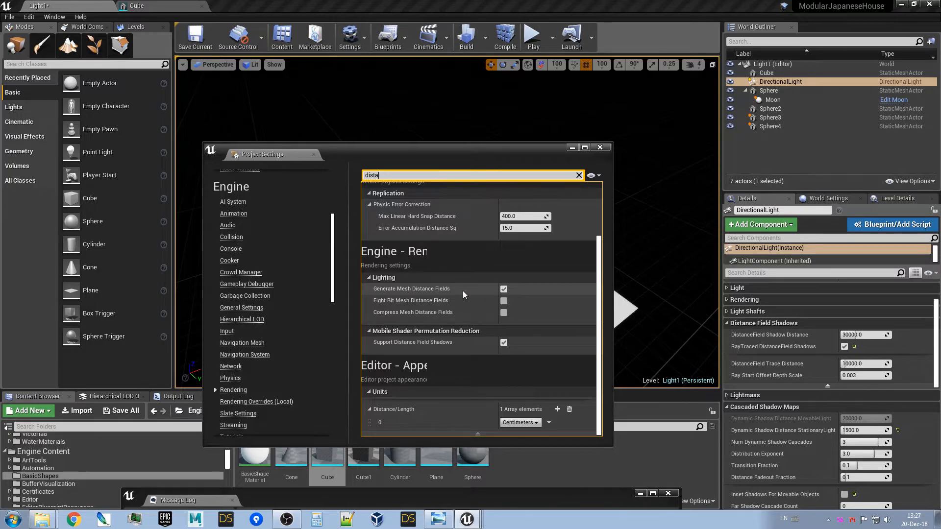
left_click(504, 290)
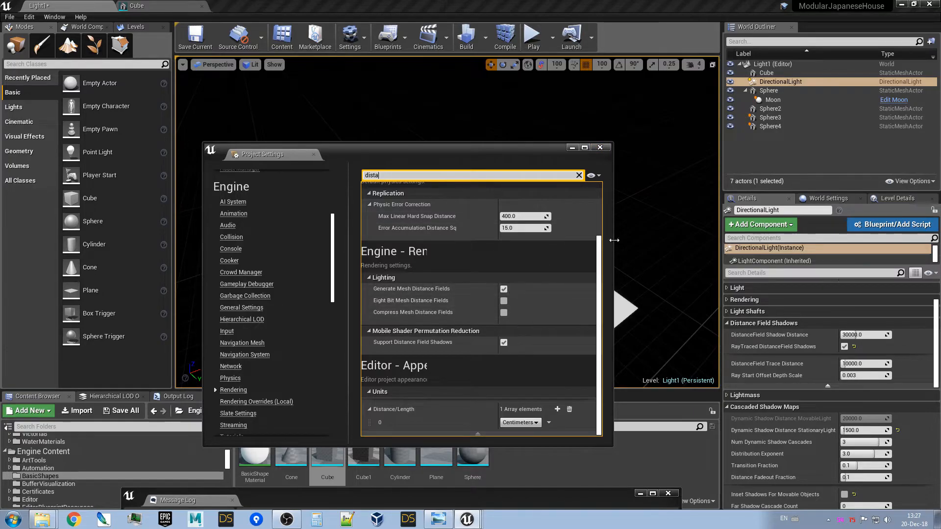
left_click(600, 148)
Open the static mesh used by Sphere3, review its general settings and return to the level
right_click_drag(606, 197, 606, 198)
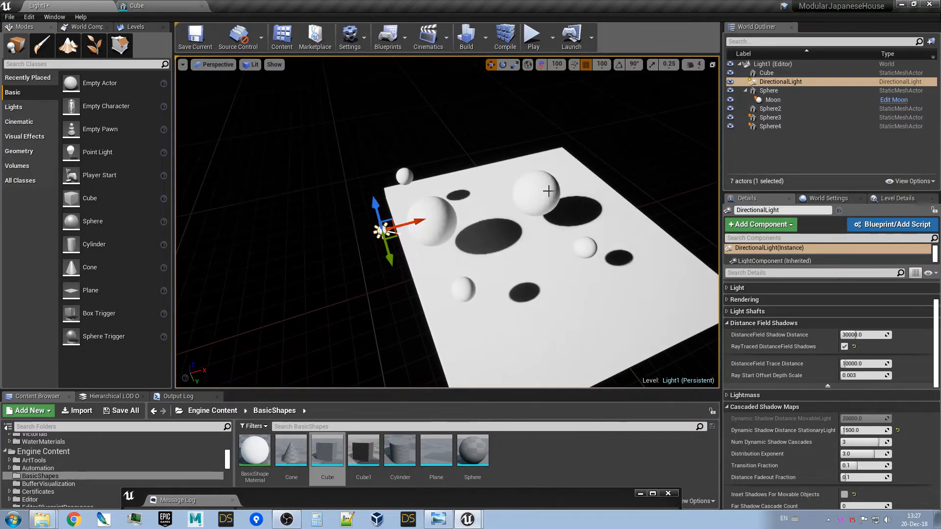
left_click(548, 191)
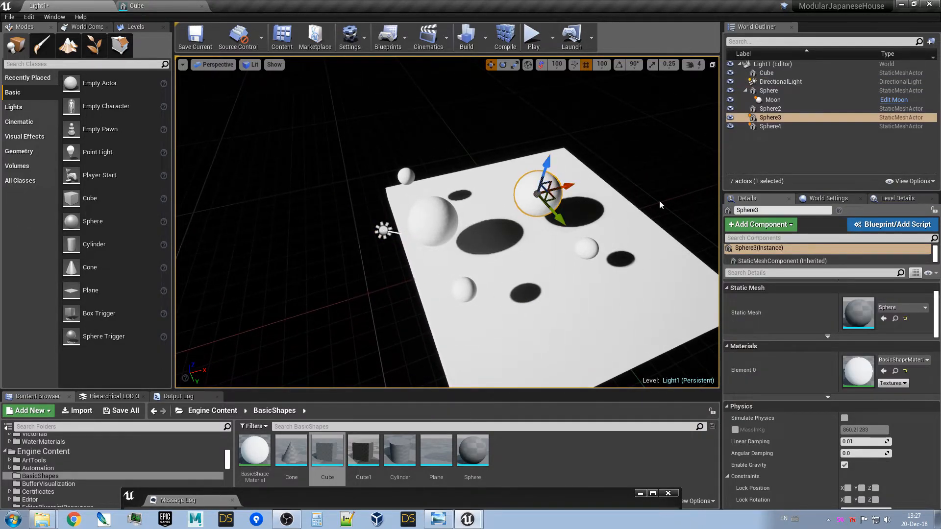
key("ctrl+e")
scroll(497, 289, "down", 4)
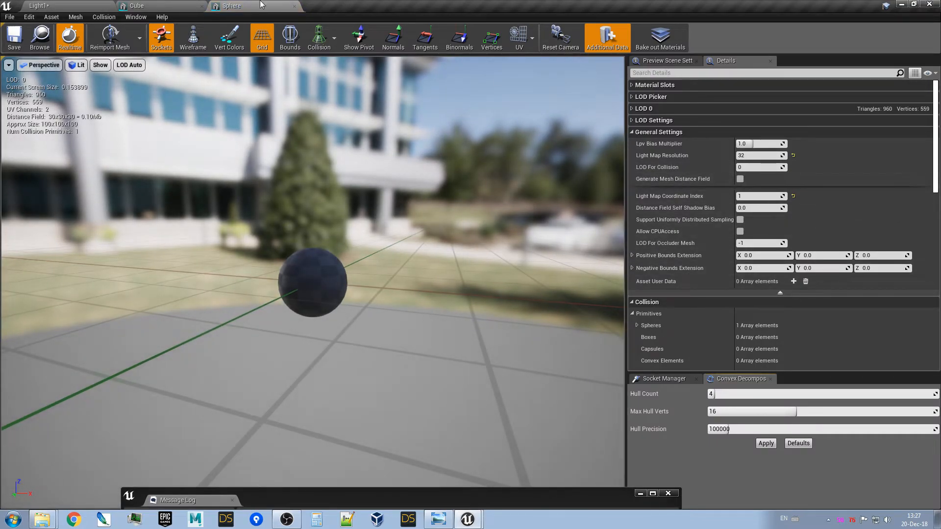
left_click(146, 6)
left_click(57, 5)
Turn on the Mesh DistanceFields visualization in the level and inspect the distance fields around the spheres and plane
right_click_drag(496, 236, 497, 271)
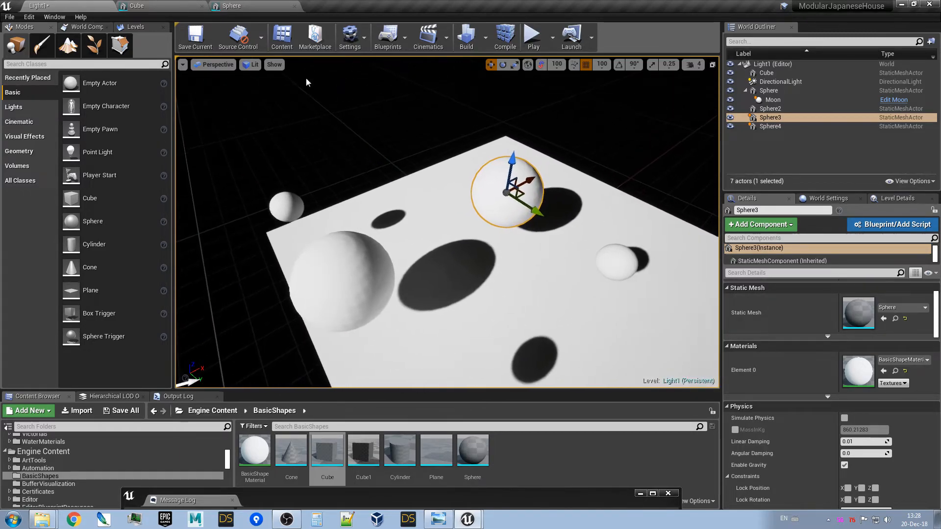
left_click(251, 65)
left_click(276, 65)
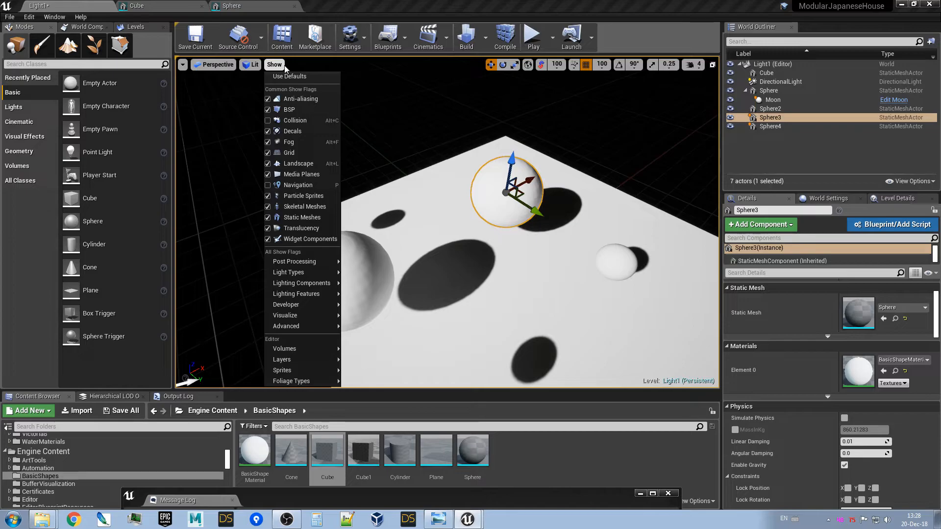
mouse_move(308, 287)
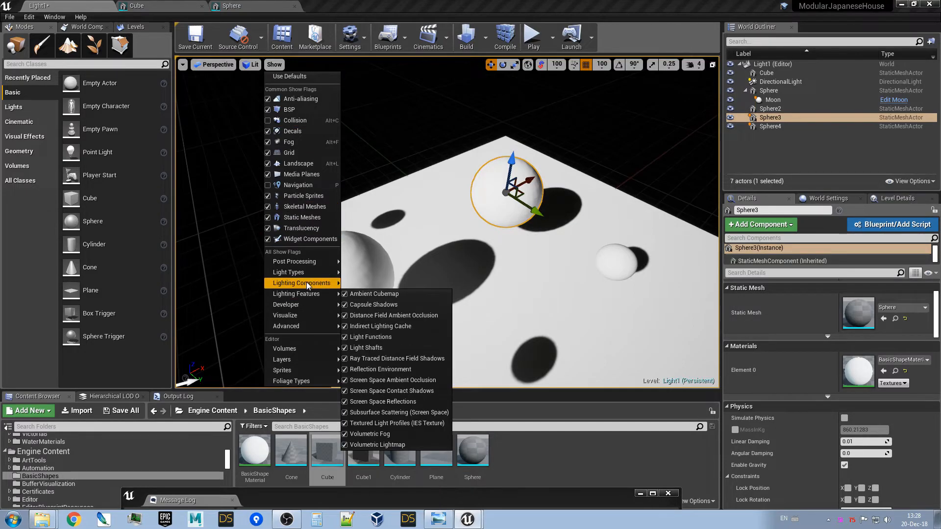
mouse_move(302, 325)
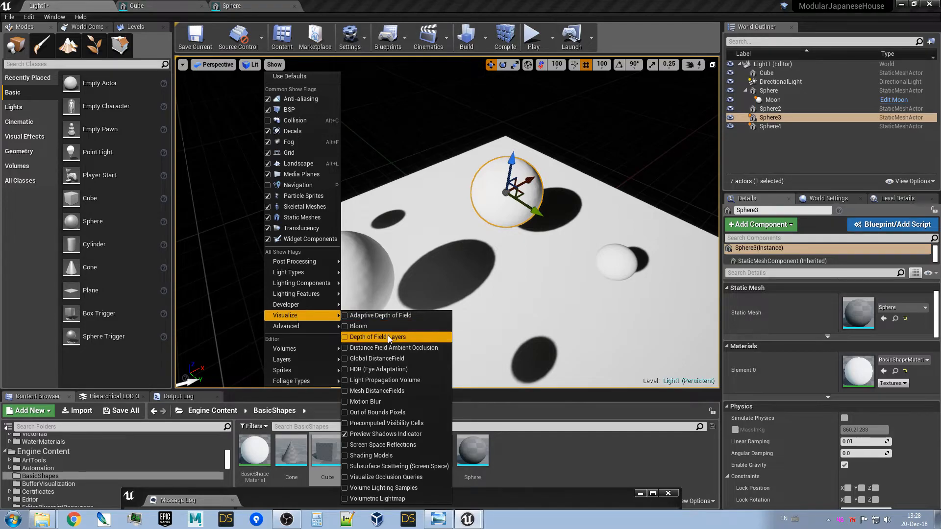
left_click(392, 390)
left_click_drag(402, 372, 544, 307, "alt")
left_click_drag(519, 272, 511, 268, "alt")
right_click_drag(510, 268, 438, 191)
right_click_drag(470, 243, 483, 246)
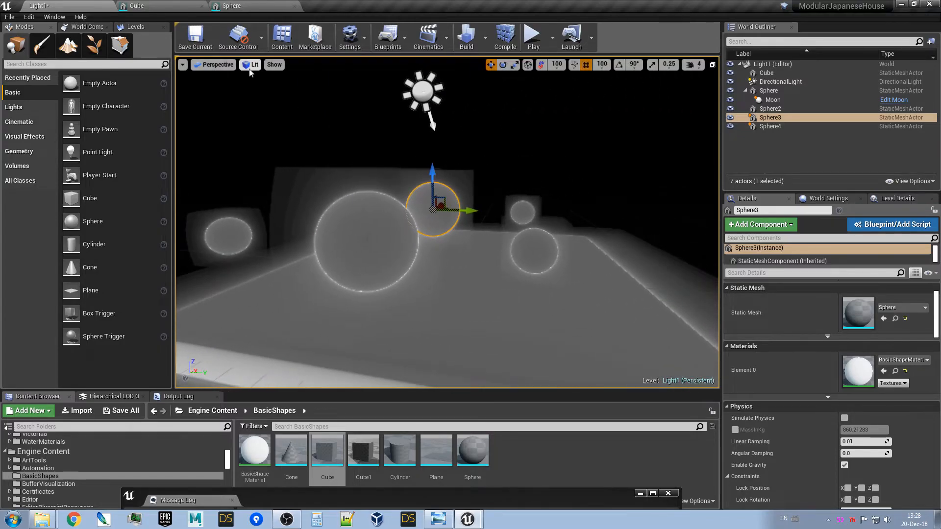
Switch to the Cube mesh and expand the Build Settings under LOD 0
left_click(274, 65)
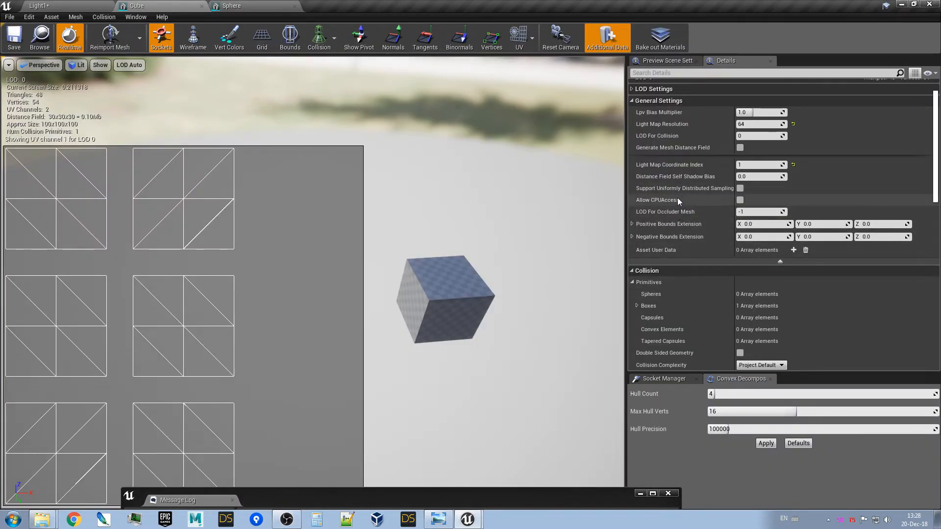
scroll(698, 210, "up", 2)
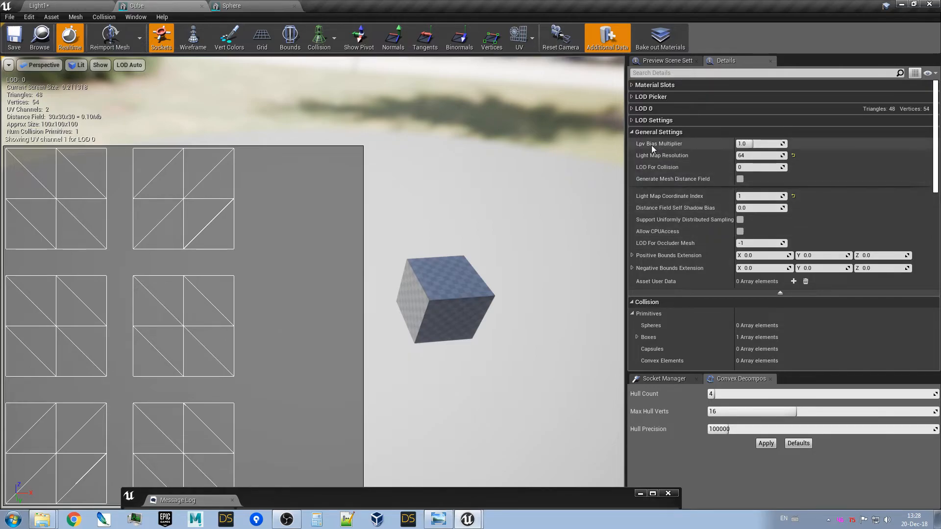
left_click(633, 108)
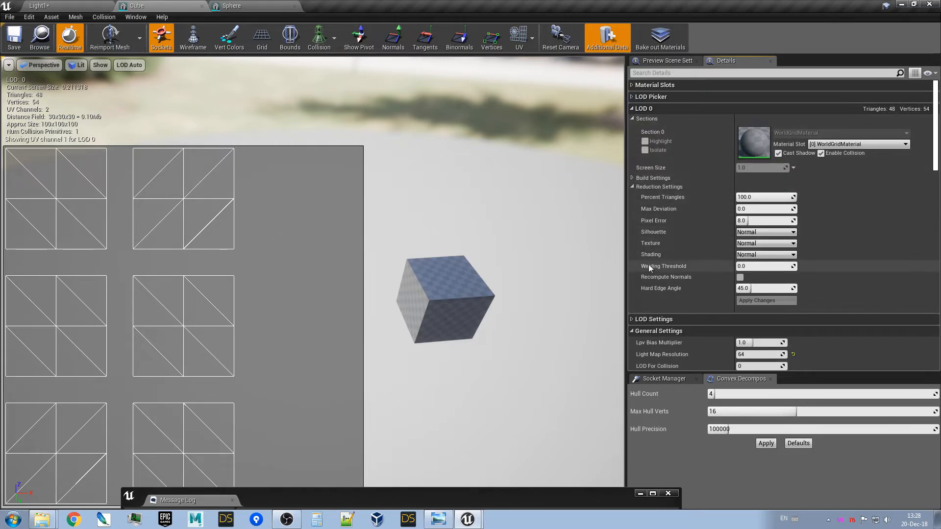
left_click(634, 186)
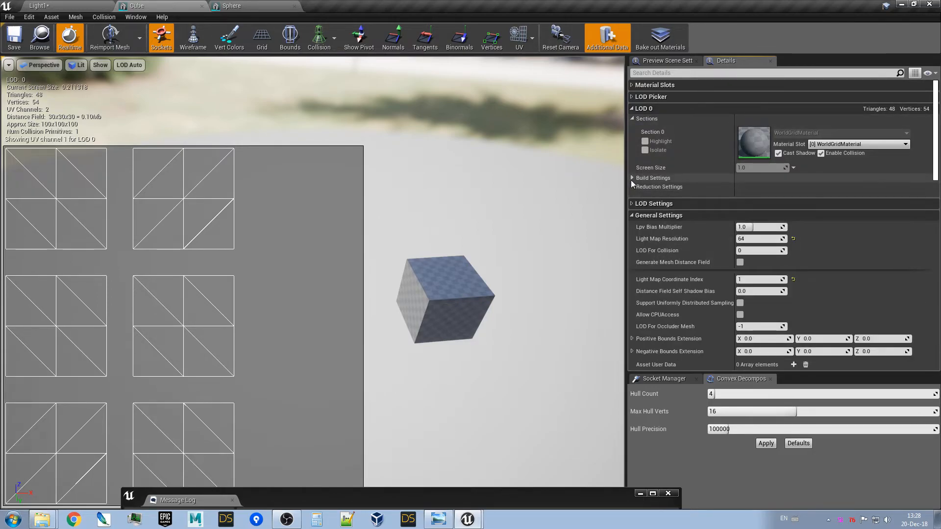
left_click(633, 179)
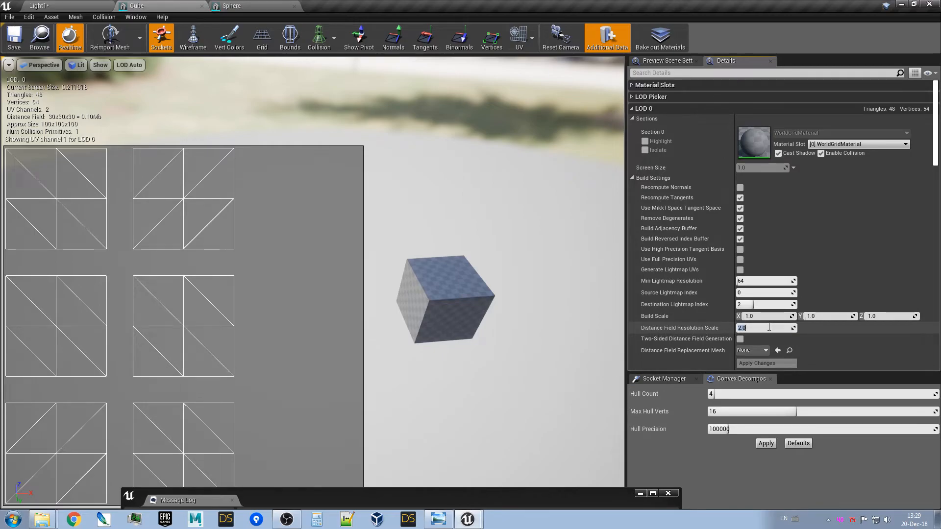
Set the Cube mesh's Distance Field Resolution Scale to 0, apply the change and inspect the distance fields in the level
key("Return")
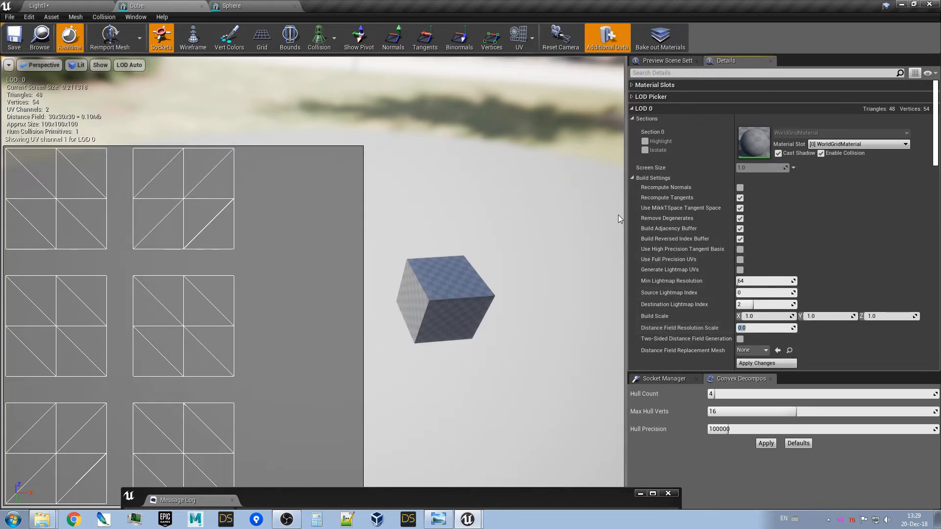
left_click(777, 364)
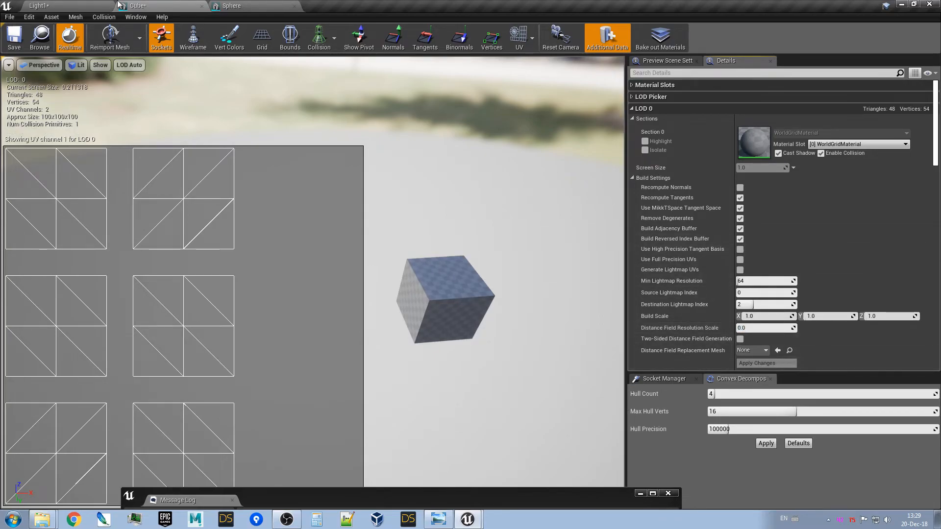
left_click(58, 4)
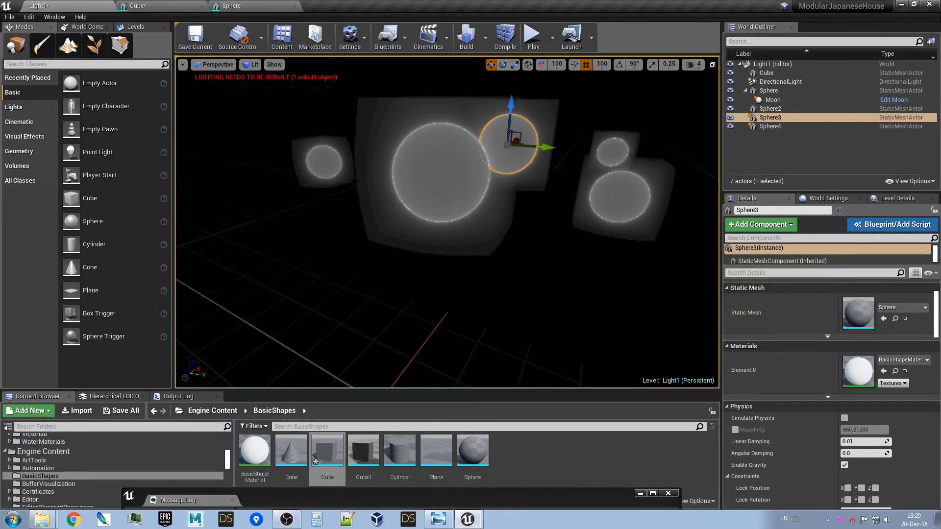
right_click_drag(472, 303, 466, 299)
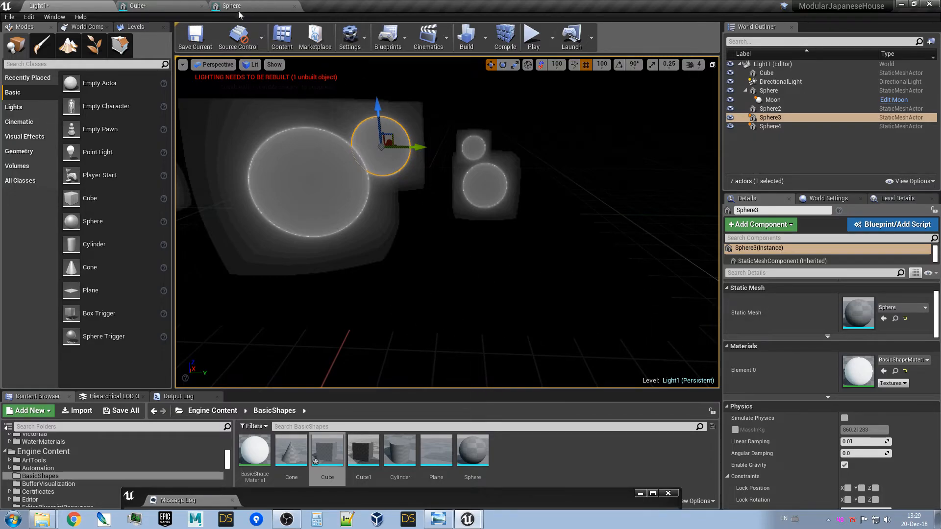
Set the Cube mesh's Distance Field Resolution Scale to 1, apply the change and inspect the result in the level and mesh preview
left_click(169, 6)
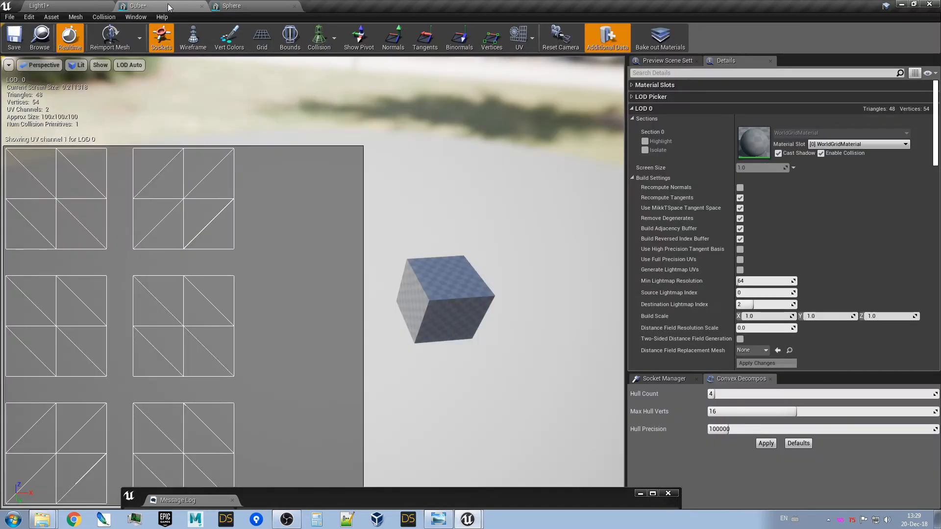
left_click(774, 330)
type("1")
key("Return")
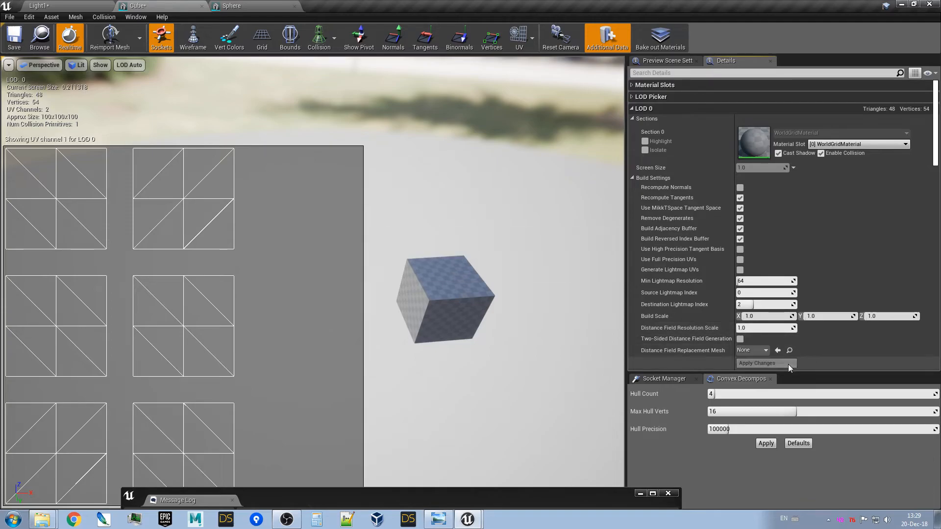
left_click(789, 363)
right_click_drag(485, 206, 467, 175)
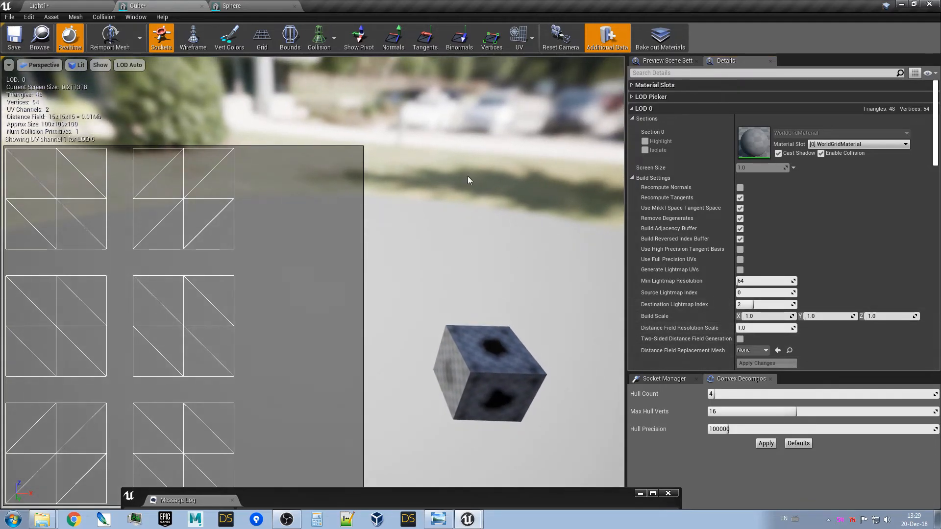
left_click(51, 5)
right_click_drag(447, 223, 549, 206)
left_click(249, 7)
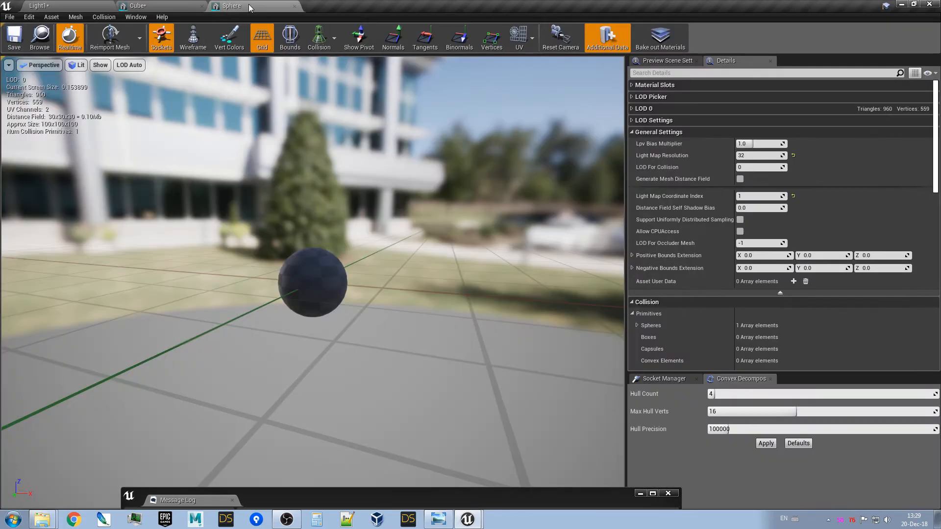
left_click(140, 6)
left_click_drag(497, 354, 544, 336)
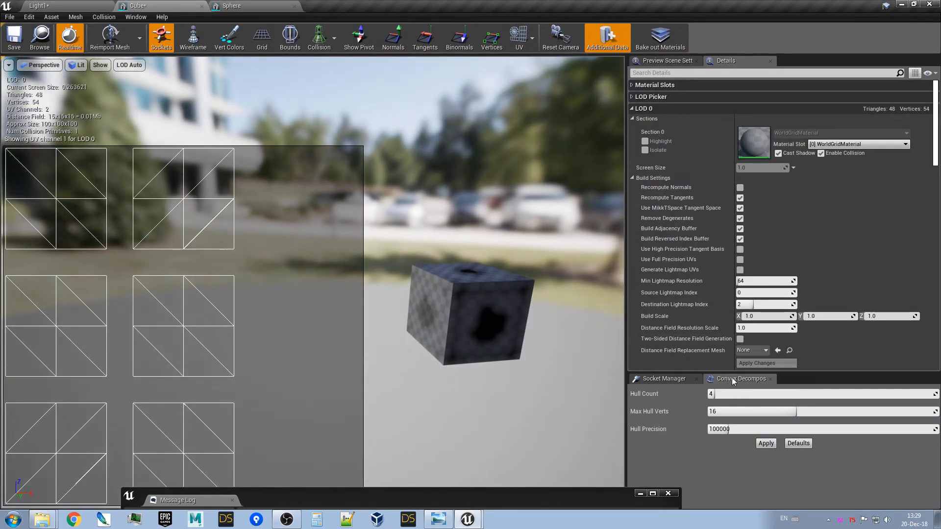
Set the Cube mesh's Distance Field Resolution Scale to 2, apply and save the mesh, and return to the level
left_click_drag(763, 328, 745, 329)
left_click(760, 328)
type("2")
left_click(763, 363)
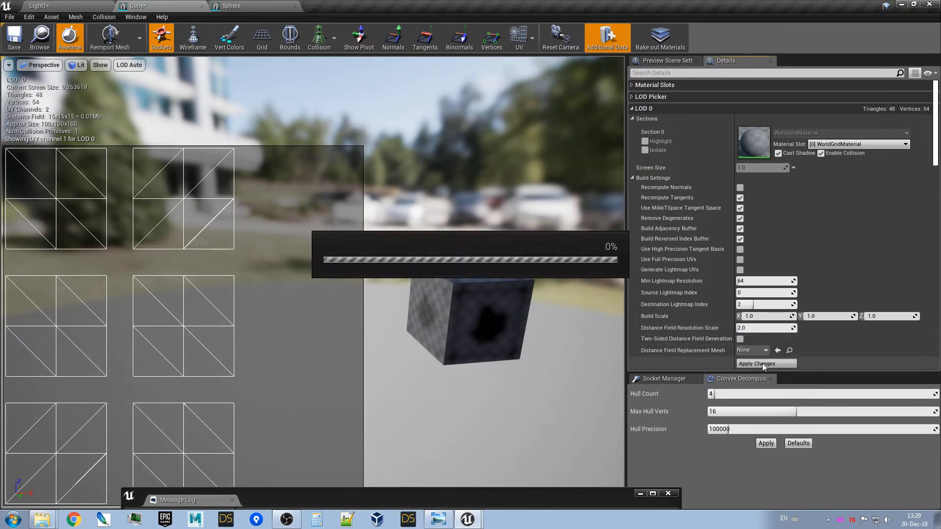
left_click(15, 40)
left_click(45, 6)
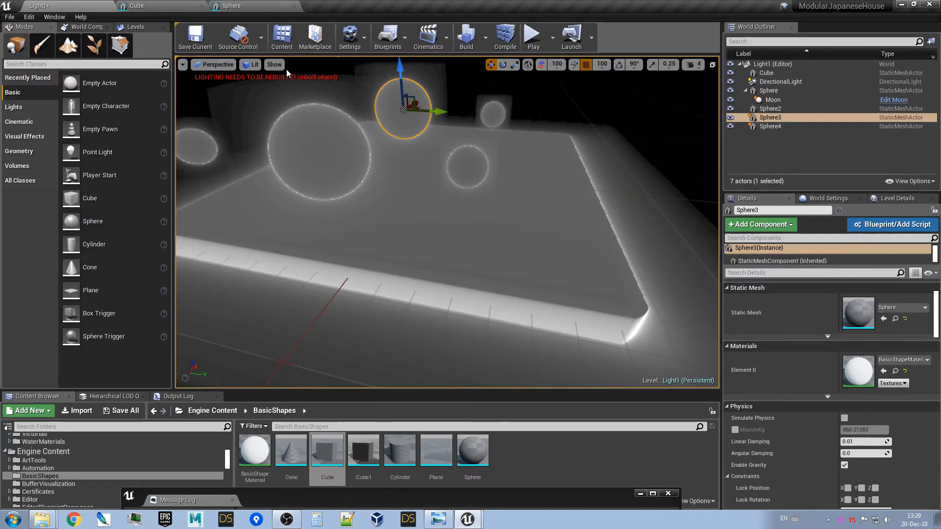
Turn off the Mesh DistanceFields visualization to return the level view to normal lit shading with the sphere shadows
mouse_move(264, 73)
right_mouse_down()
mouse_move(216, 96)
mouse_move(241, 76)
mouse_move(261, 77)
right_mouse_up()
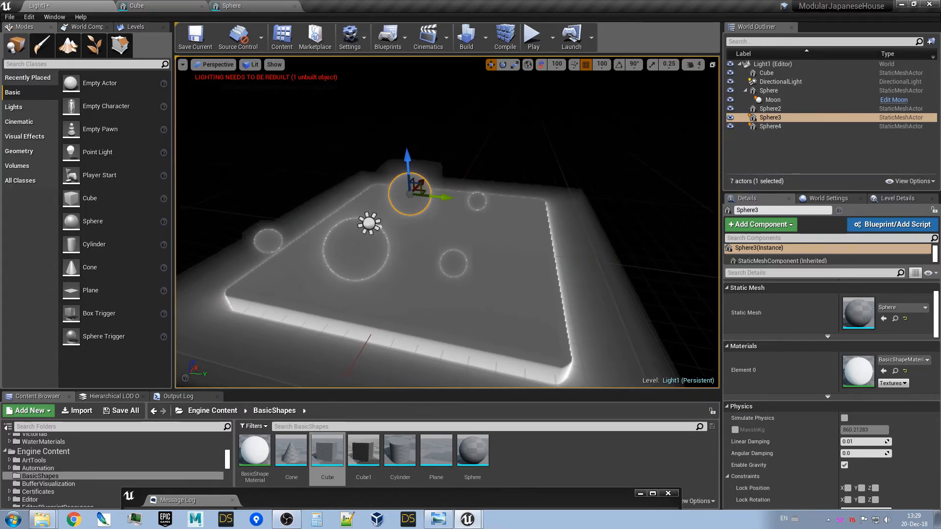
left_click(245, 65)
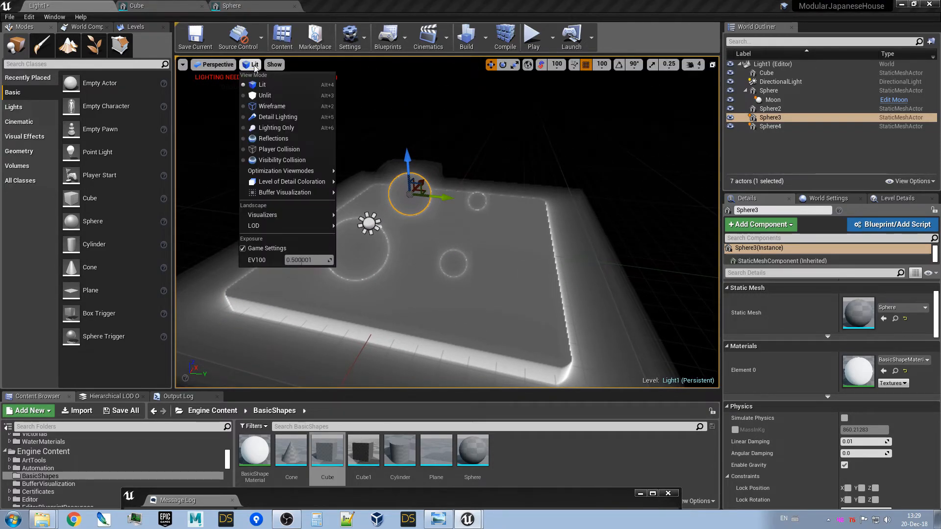
left_click(274, 65)
mouse_move(314, 316)
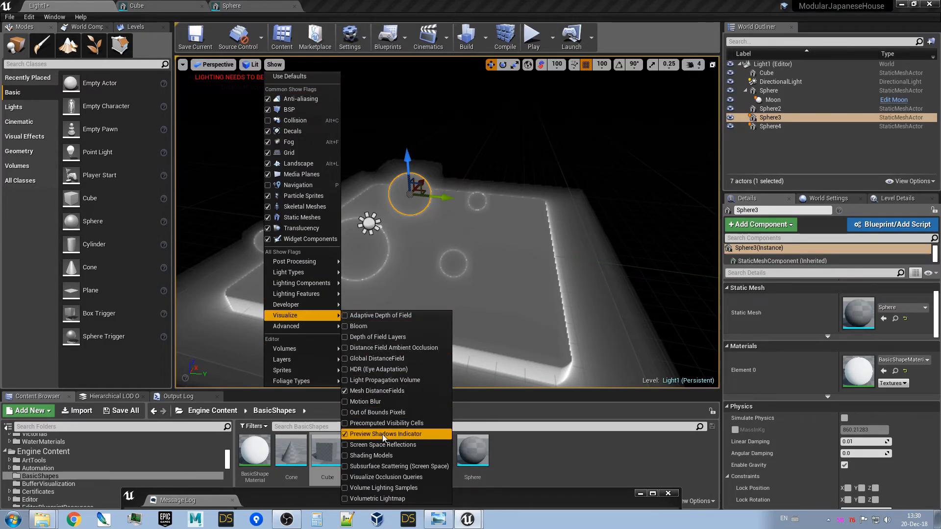
left_click(395, 391)
right_click_drag(395, 343, 539, 287)
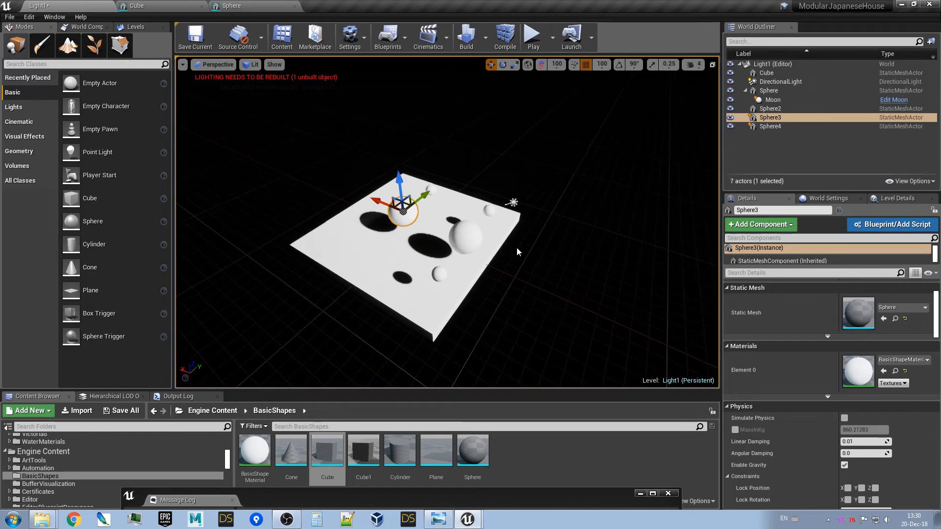
Compare the distance field size and memory statistics of the Sphere and Cube meshes, and return to the level
left_click(229, 5)
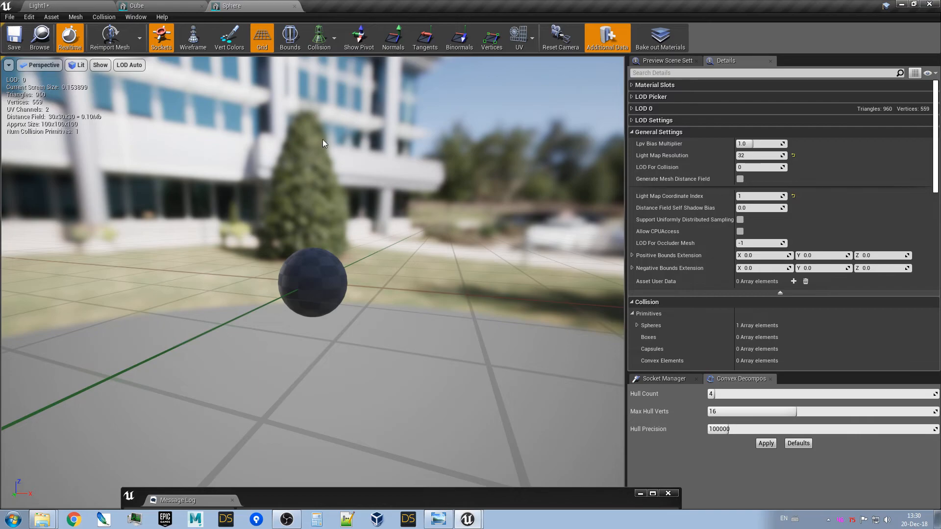
left_click(158, 8)
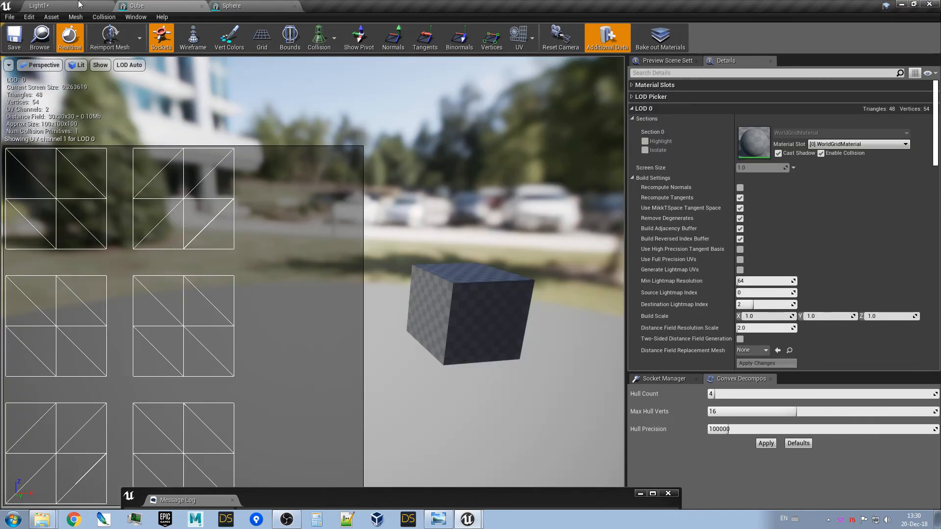
left_click(251, 7)
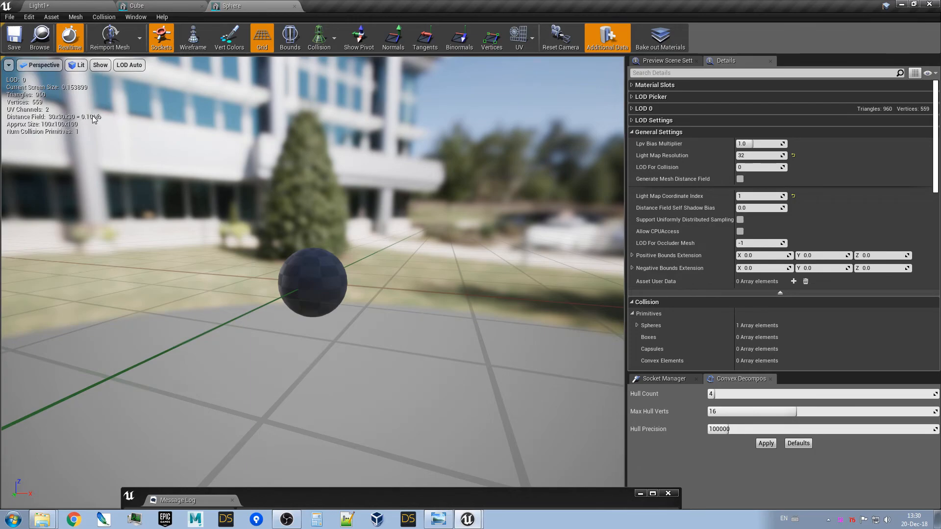
left_click(169, 6)
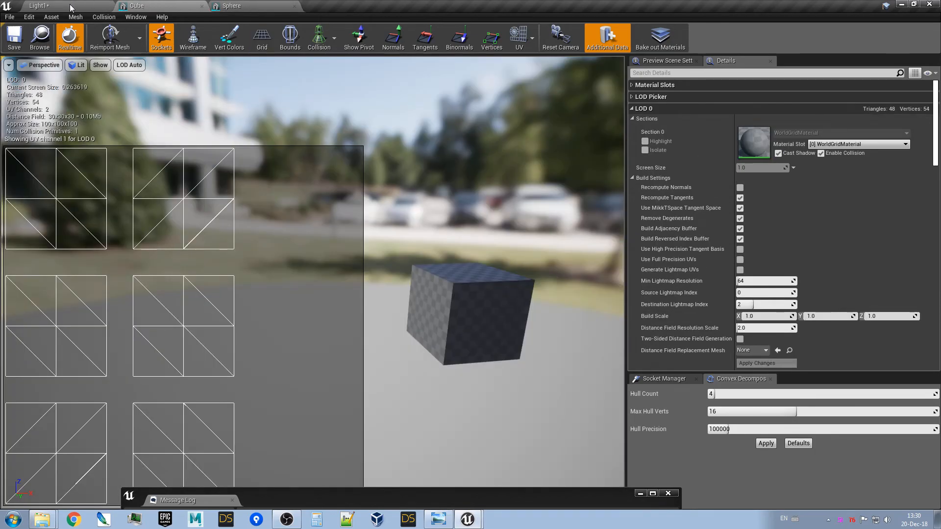
left_click(72, 7)
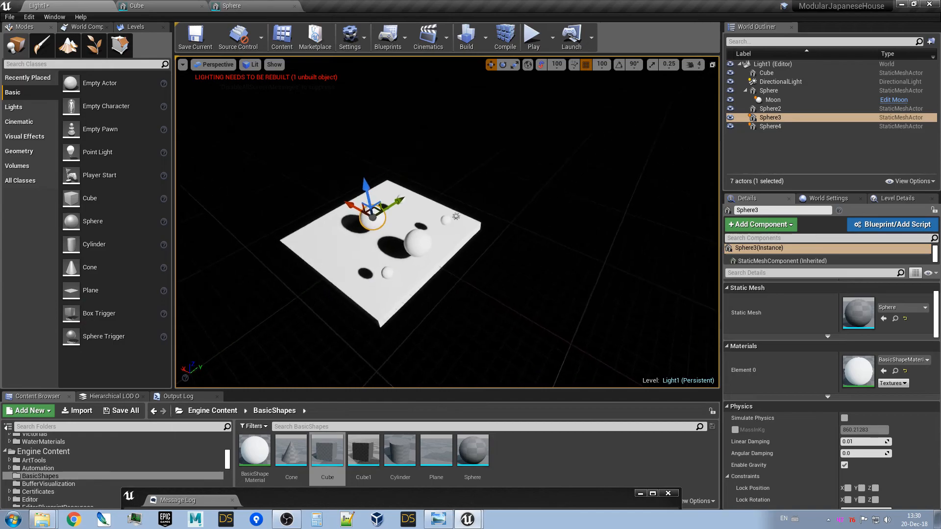
right_click_drag(447, 223, 265, 215)
right_click_drag(498, 111, 518, 92)
right_click_drag(467, 119, 490, 121)
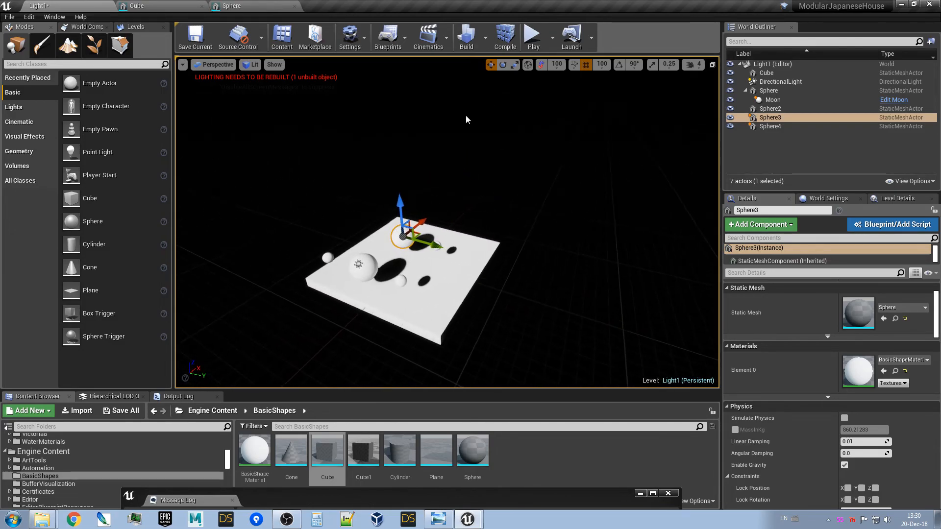
Play the level in the editor and fly around the platform to examine the sphere shadows from different angles and distances
left_click(534, 48)
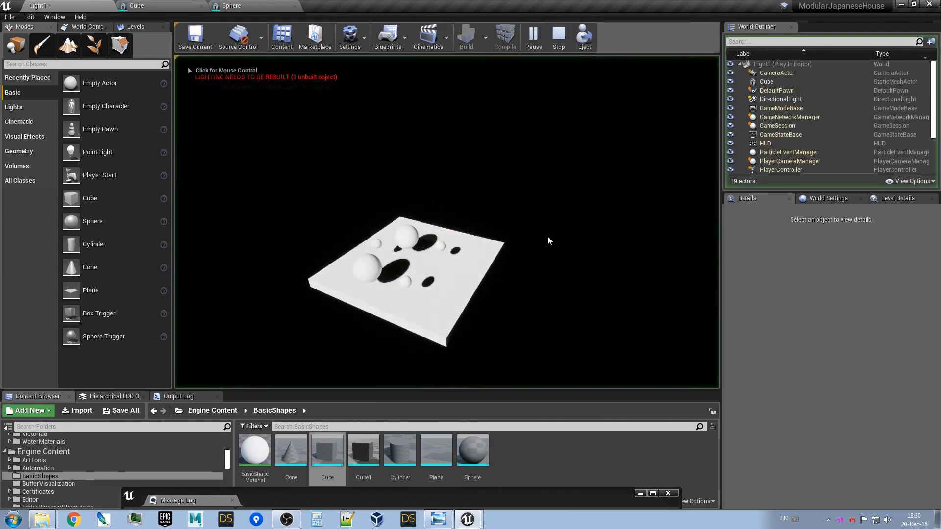
left_click(548, 240)
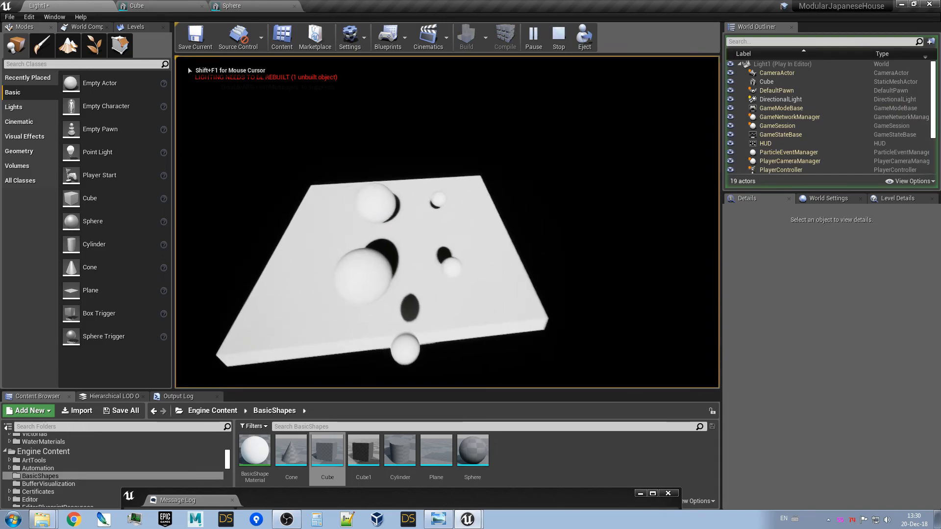
key("a")
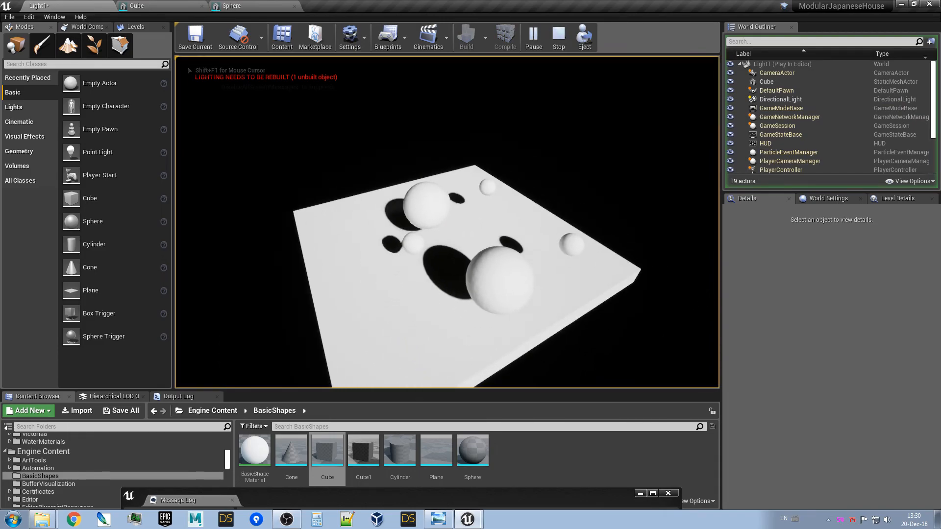
key("d")
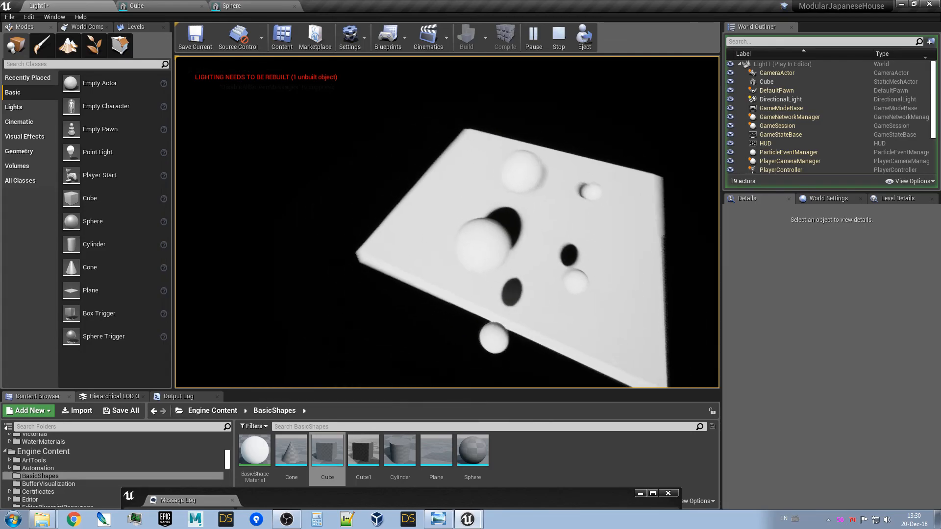
key("s")
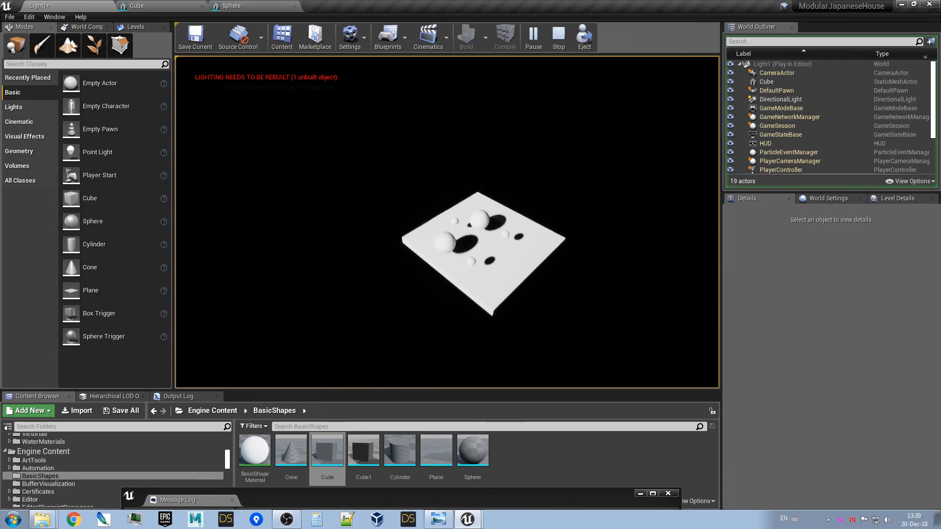
key("w")
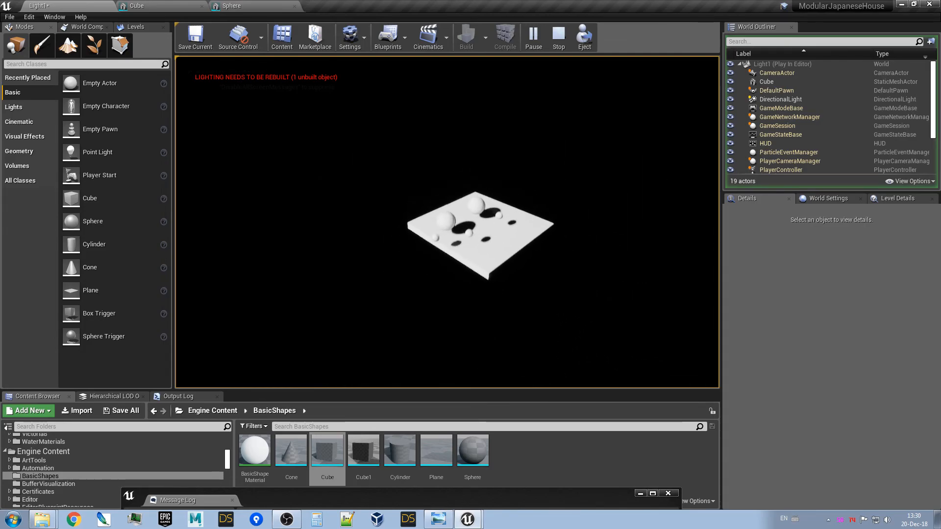
key("w")
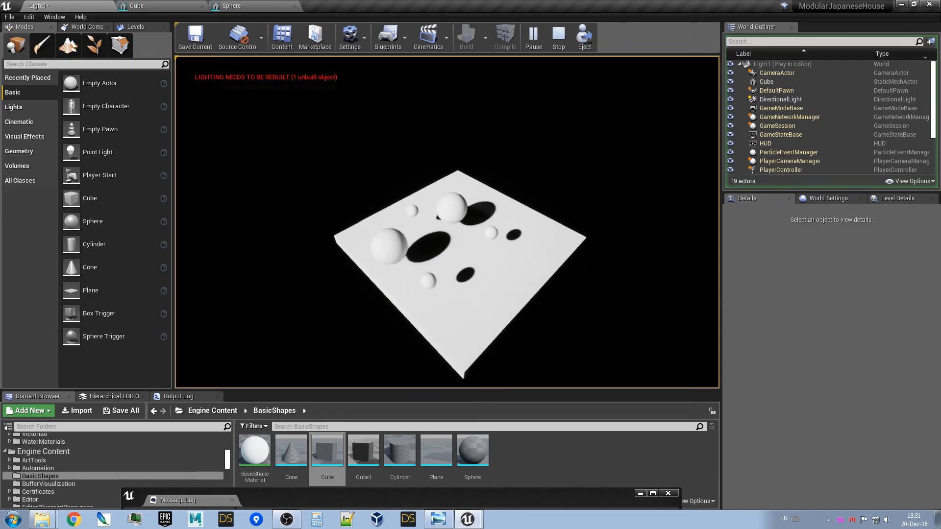
key("a")
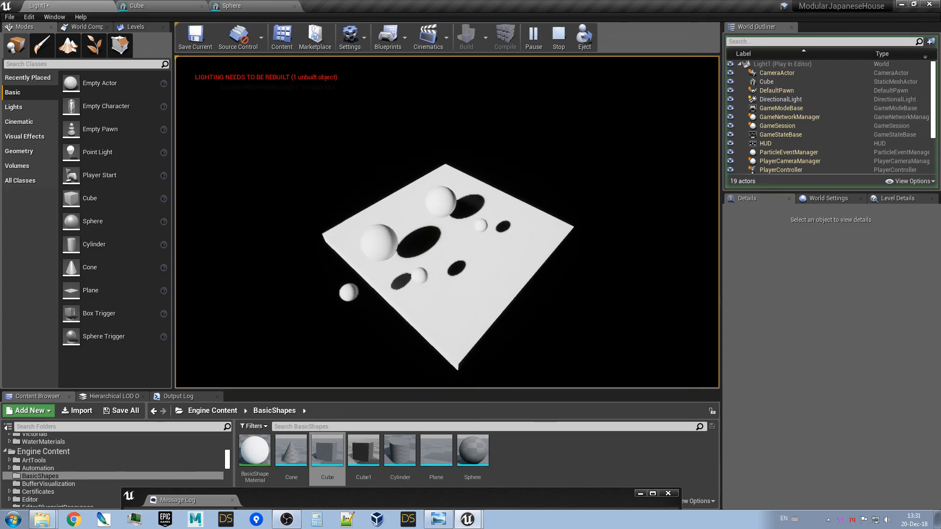
key("q")
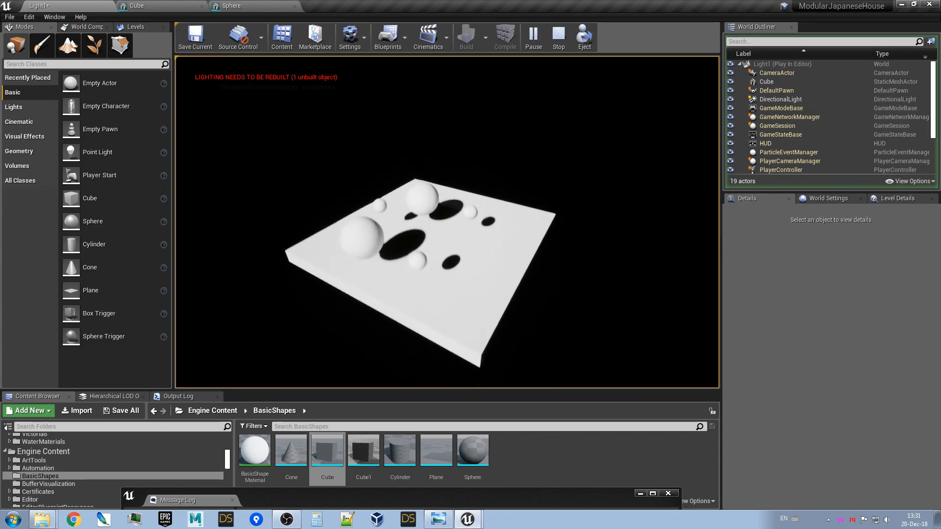
key("d")
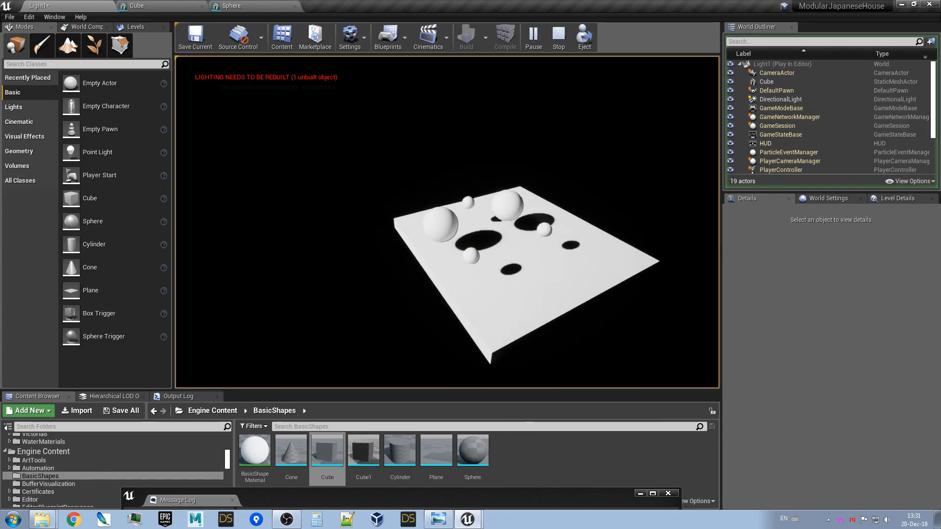
key("a")
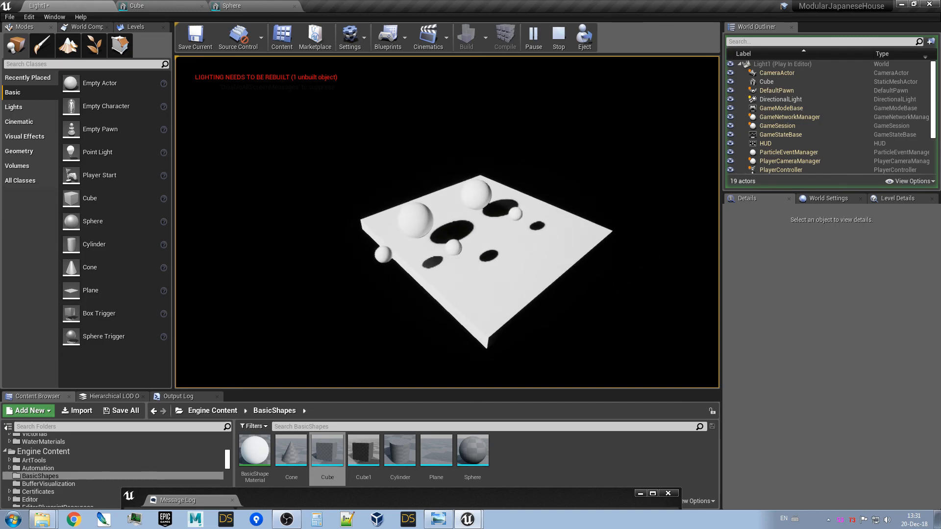